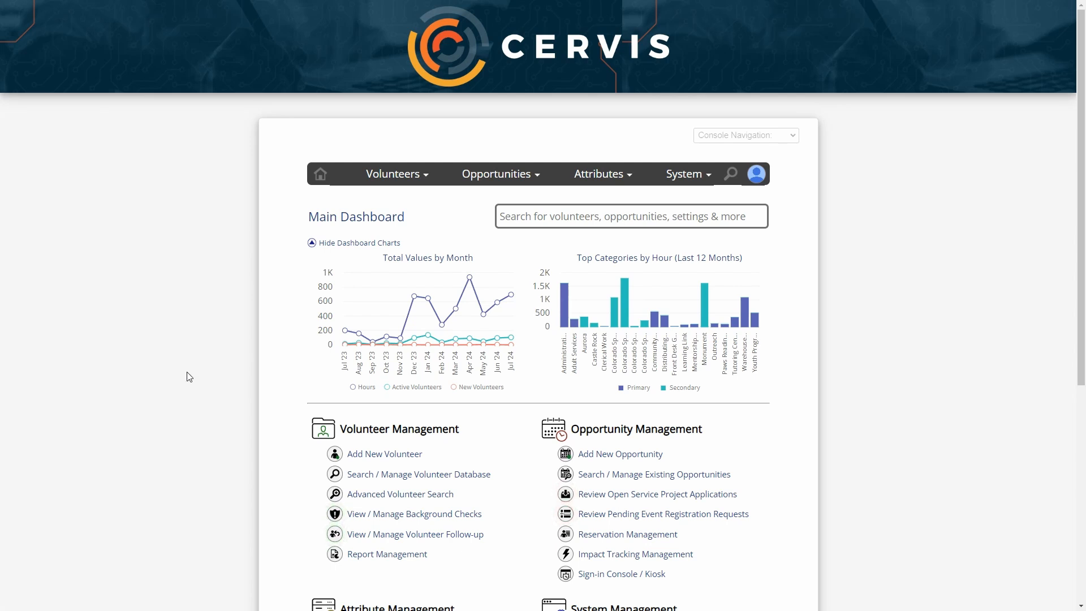
Visit the CERVIS Technologies YouTube channel through video.cervistech.com, look over its home page, and return to the full-screen demonstration console.
{"action": "key", "text": "F11"}
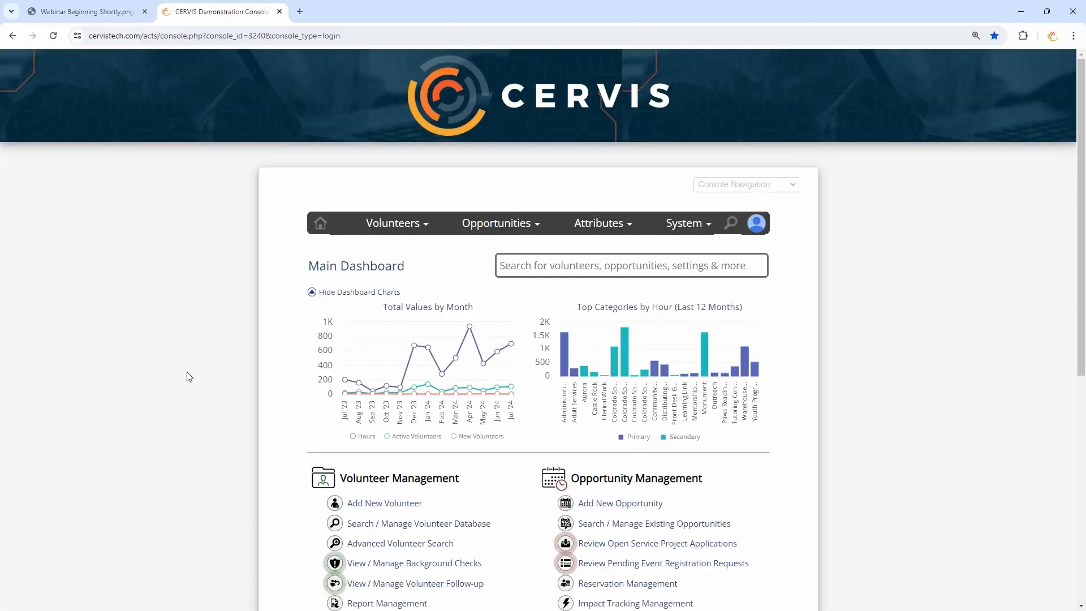
{"action": "left_click", "coordinate": [301, 12]}
{"action": "type", "text": "video."}
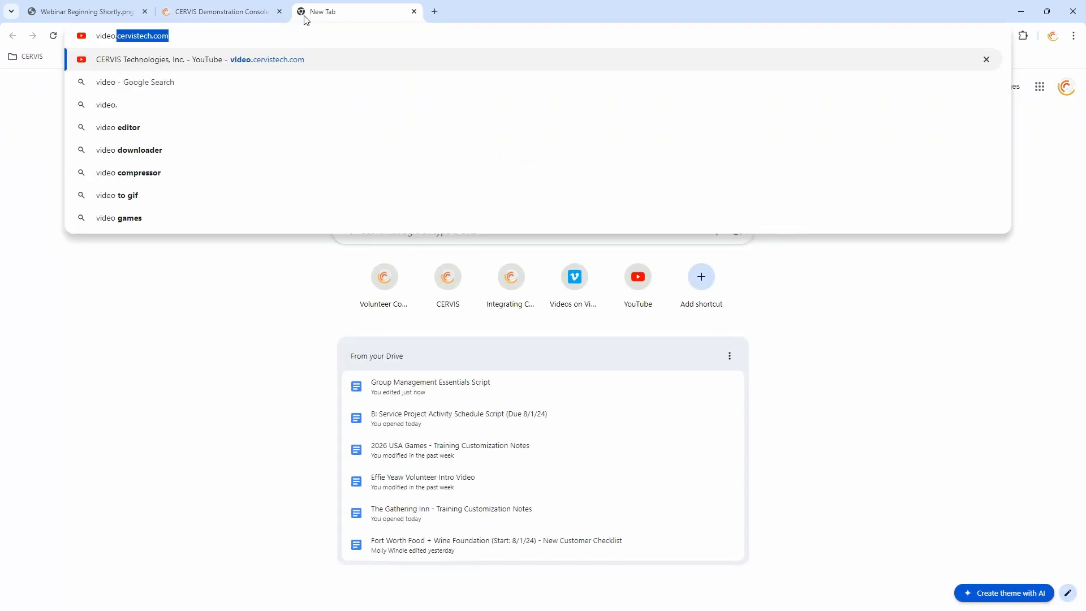
{"action": "key", "text": "Return"}
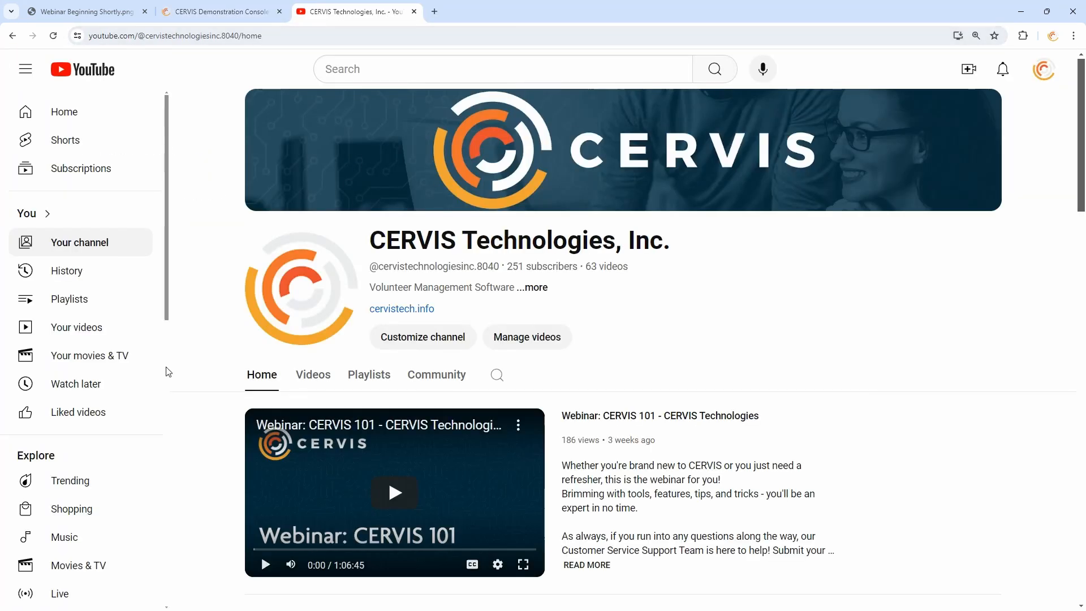
{"action": "scroll", "coordinate": [232, 424], "scroll_direction": "down", "scroll_amount": 3}
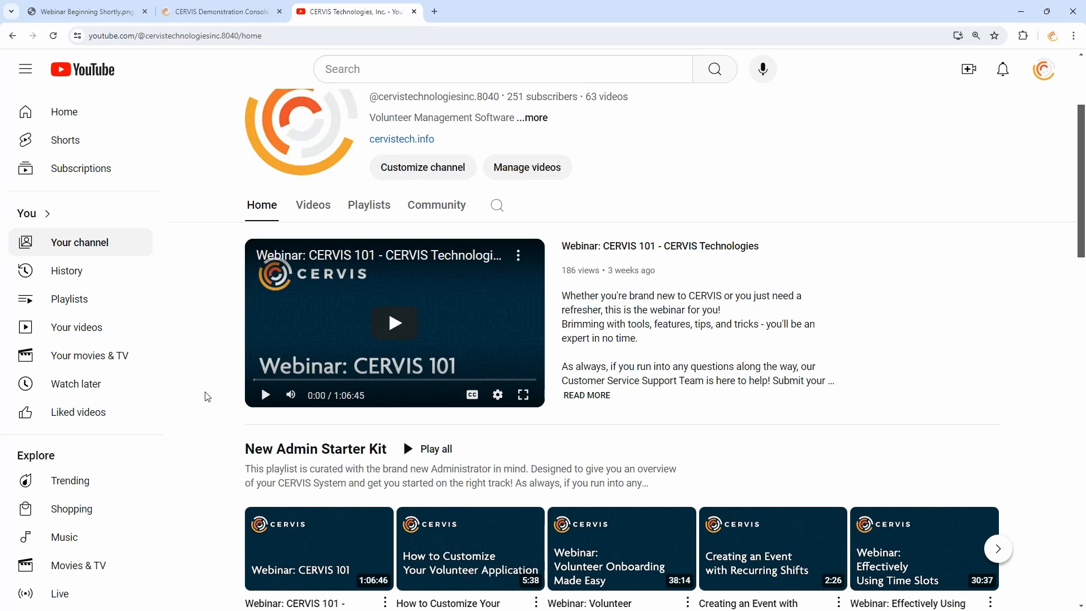
{"action": "scroll", "coordinate": [215, 399], "scroll_direction": "up", "scroll_amount": 3}
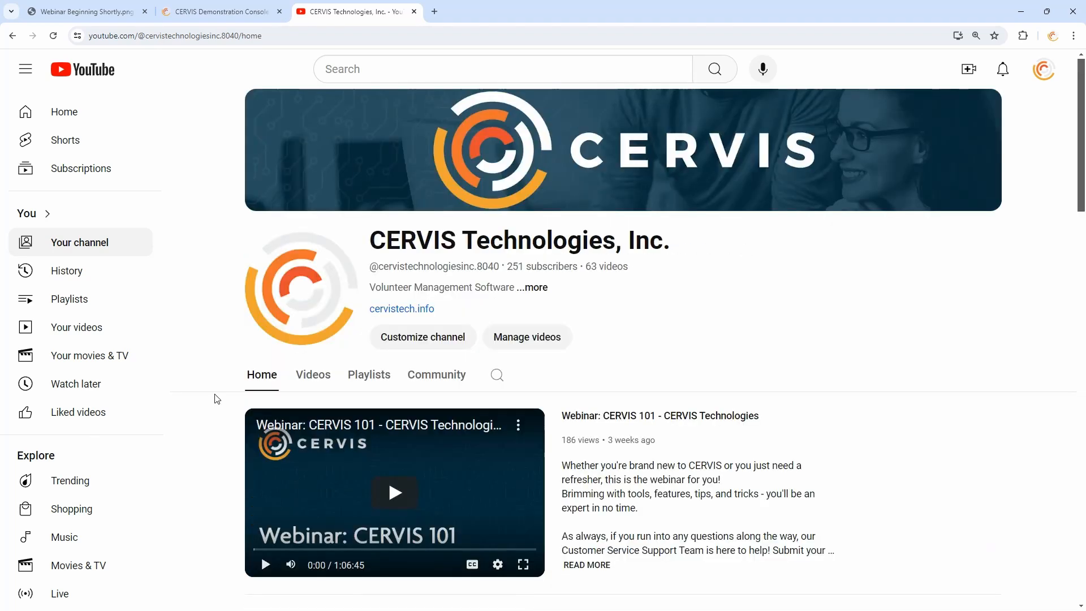
{"action": "left_click", "coordinate": [415, 12]}
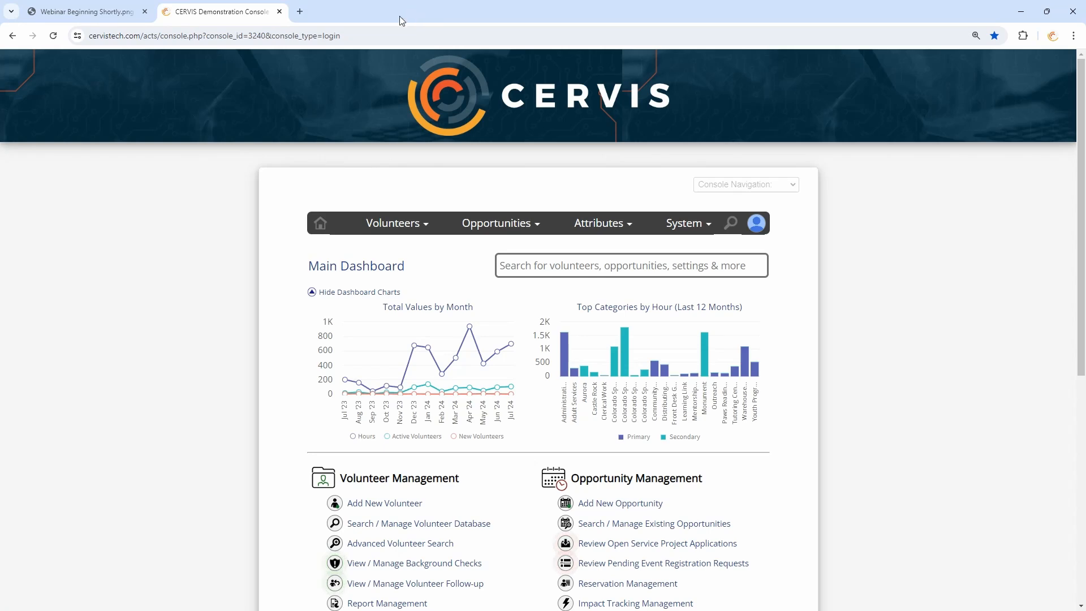
{"action": "key", "text": "F11"}
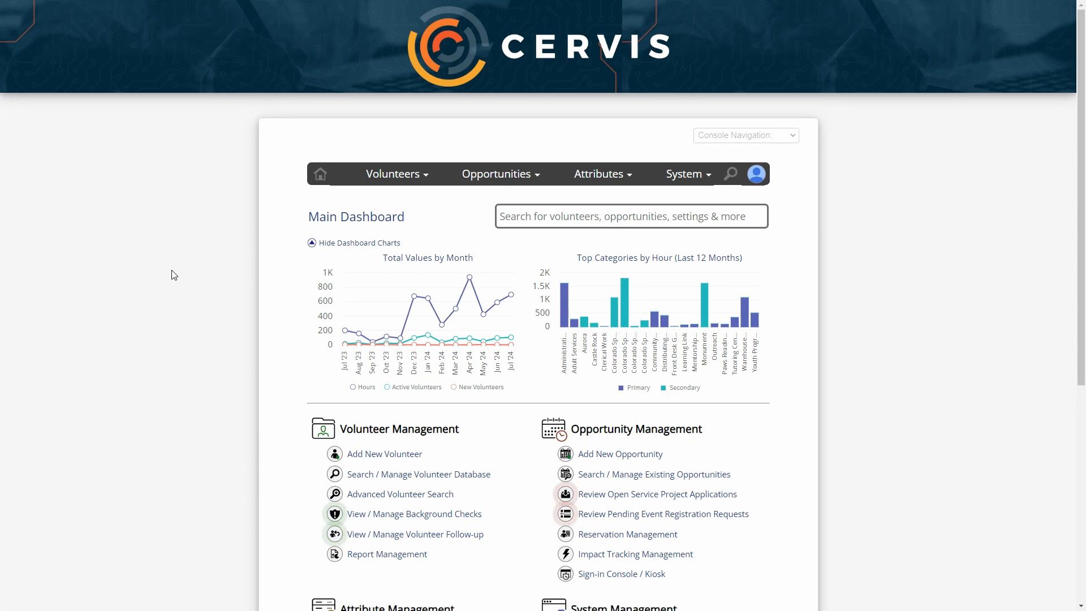
Open Group Management from the main dashboard and start adding a new group.
{"action": "scroll", "coordinate": [221, 255], "scroll_direction": "down", "scroll_amount": 2}
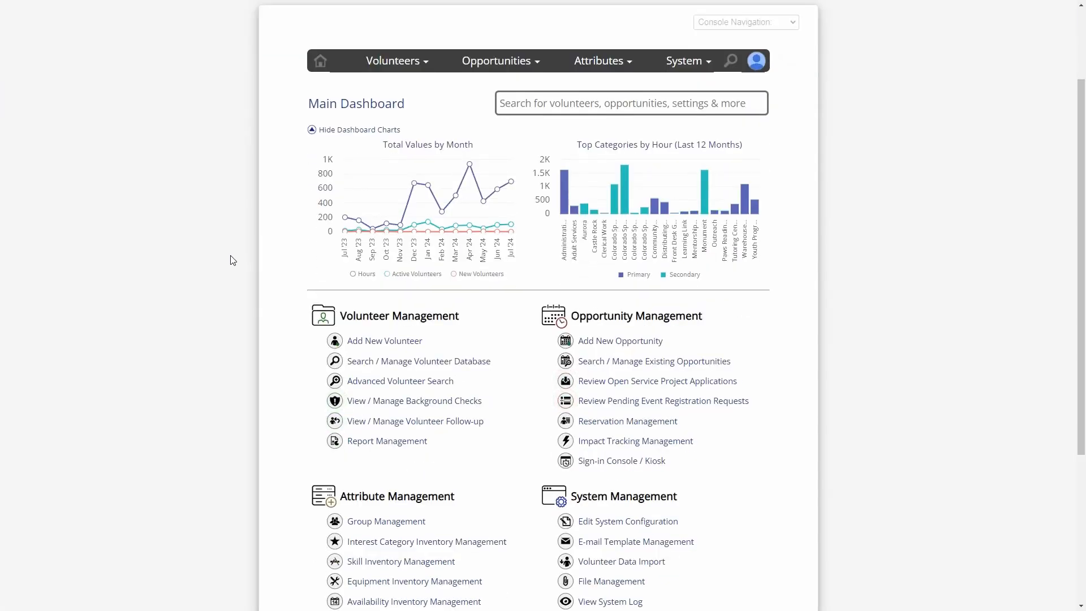
{"action": "scroll", "coordinate": [230, 255], "scroll_direction": "down", "scroll_amount": 2}
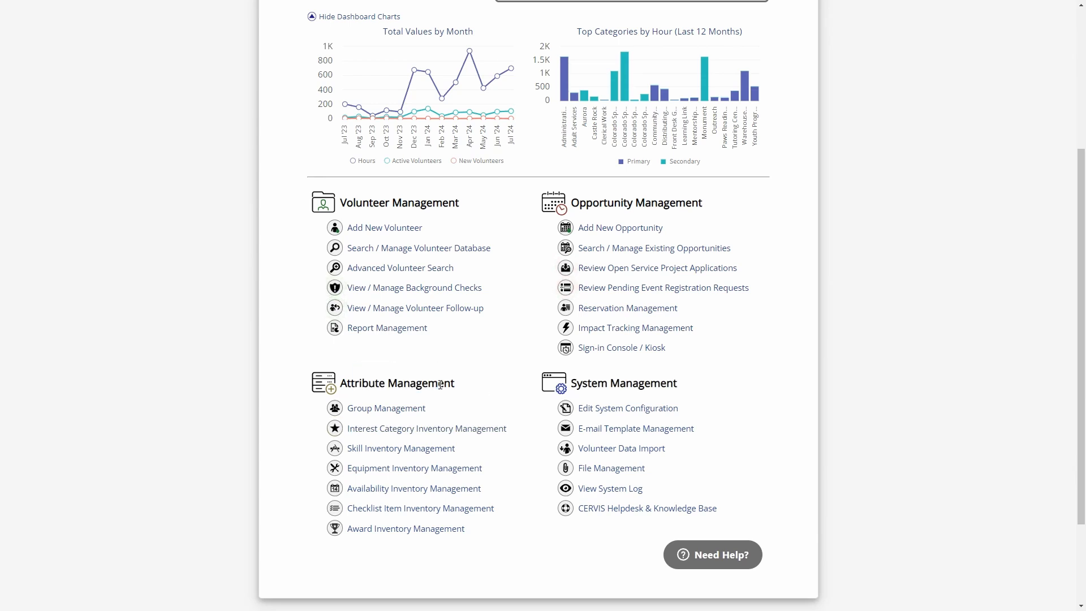
{"action": "left_click", "coordinate": [401, 410]}
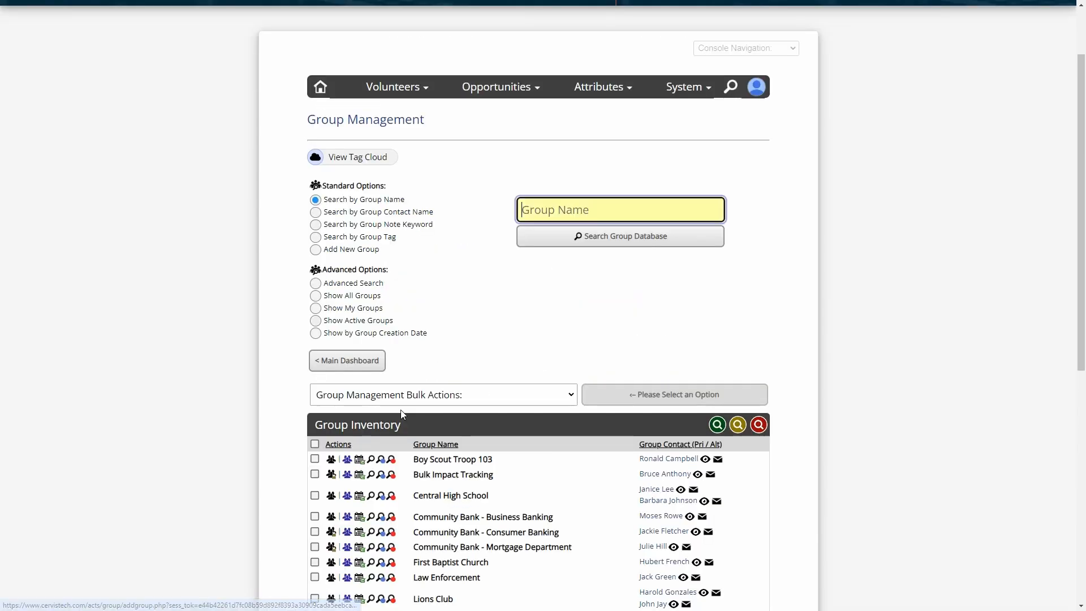
{"action": "left_click_drag", "start_coordinate": [338, 186], "coordinate": [377, 186]}
{"action": "left_click", "coordinate": [377, 186]}
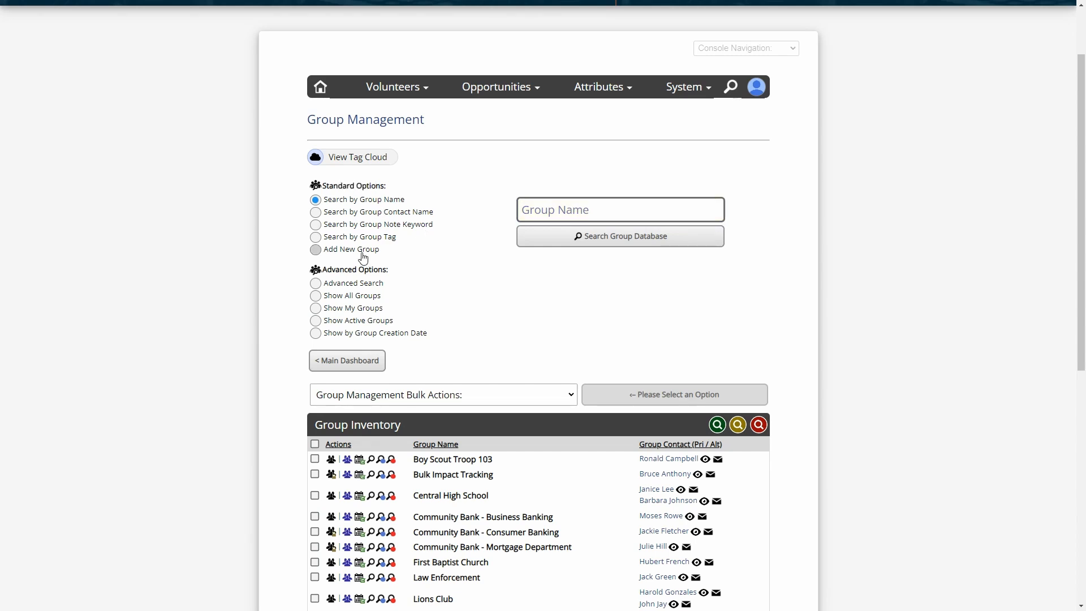
{"action": "left_click", "coordinate": [363, 250]}
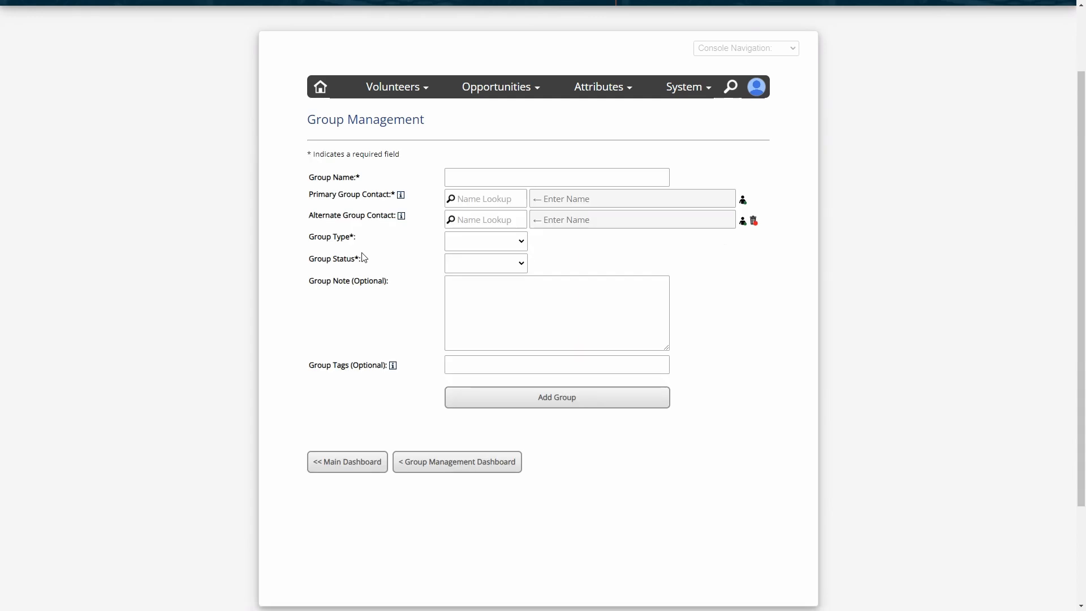
Enter School as the name of the new group.
{"action": "left_click", "coordinate": [462, 177]}
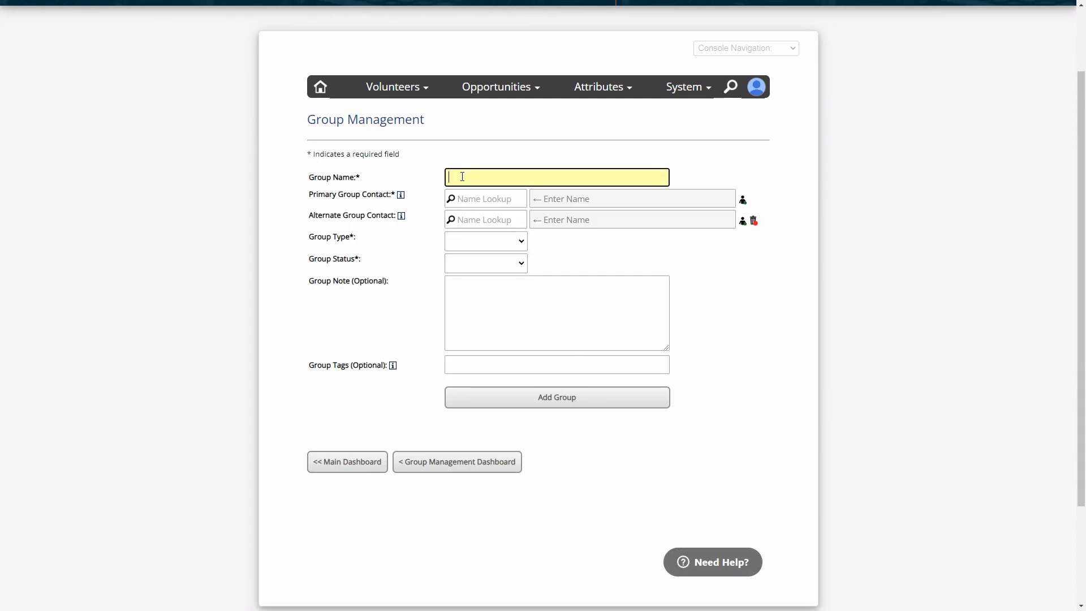
{"action": "type", "text": "SChoo"}
{"action": "key", "text": "BackSpace"}
{"action": "type", "text": "chool"}
Look up an existing volunteer by first name and assign them as the primary group contact.
{"action": "left_click", "coordinate": [495, 201]}
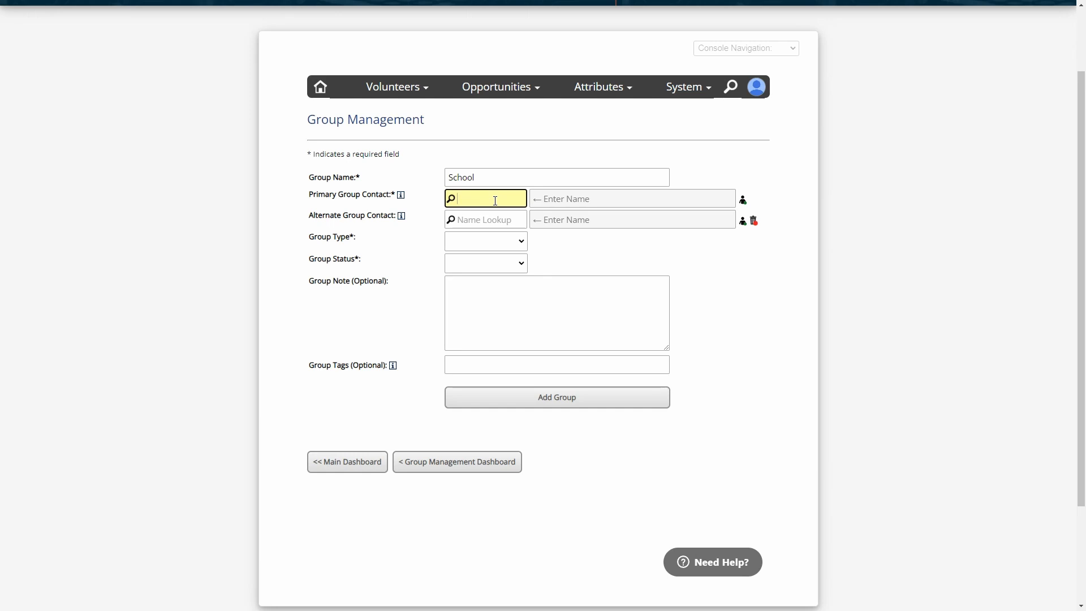
{"action": "type", "text": "Ronal"}
{"action": "left_click", "coordinate": [478, 230]}
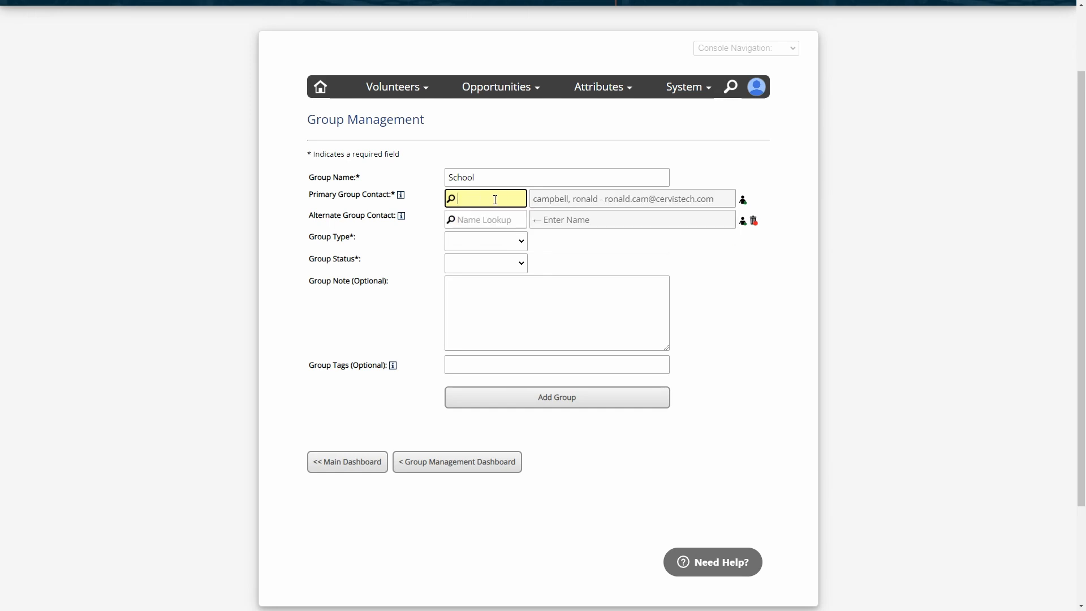
Try looking up a different volunteer by first name as the primary group contact, and clear the entry.
{"action": "type", "text": "Beth"}
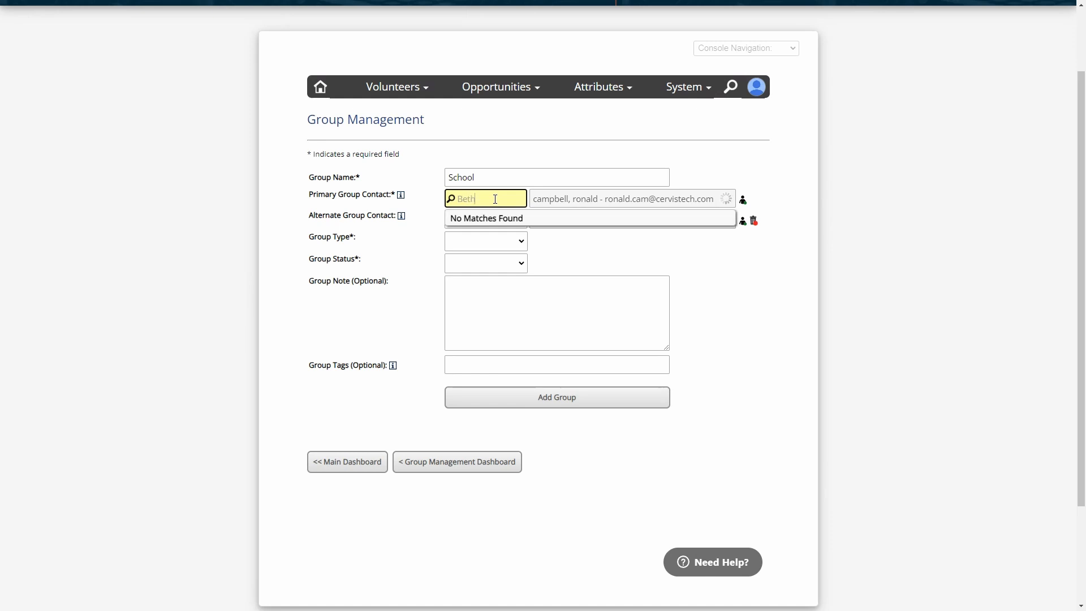
{"action": "left_click_drag", "start_coordinate": [495, 200], "coordinate": [412, 208]}
{"action": "key", "text": "BackSpace"}
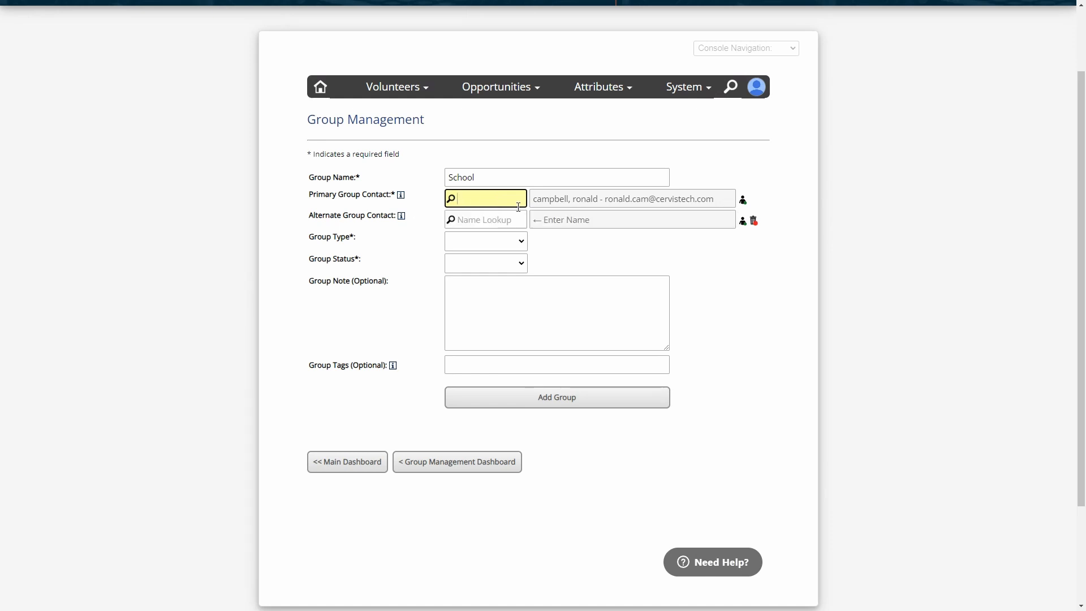
Bring up the Add Volunteer form for the primary contact and examine its name, primary phone and e-mail fields.
{"action": "left_click", "coordinate": [742, 202]}
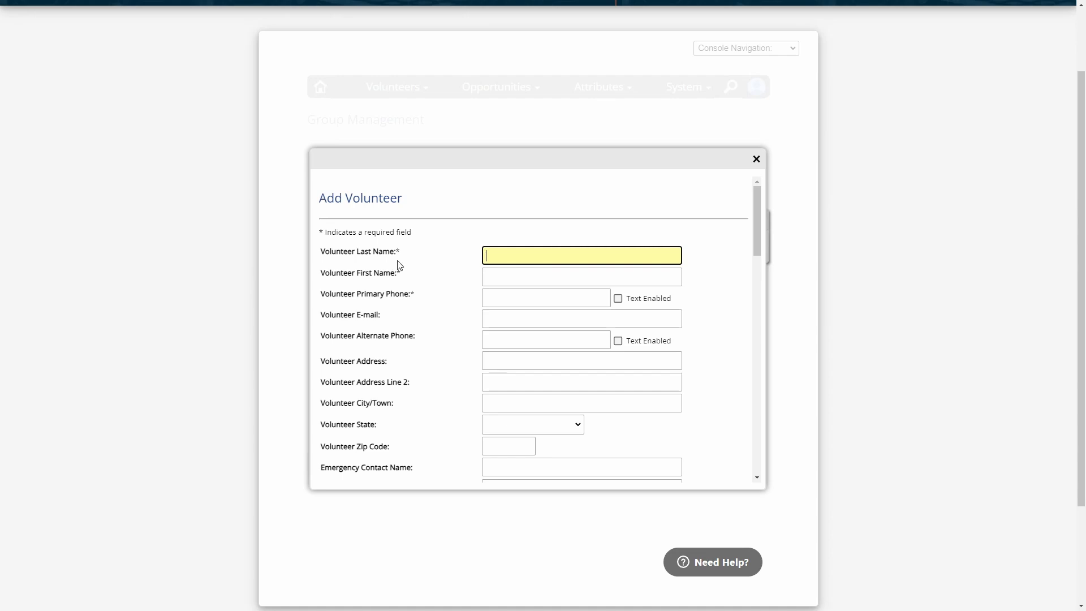
{"action": "left_click_drag", "start_coordinate": [405, 255], "coordinate": [369, 276]}
{"action": "left_click_drag", "start_coordinate": [432, 299], "coordinate": [351, 318]}
{"action": "left_click", "coordinate": [409, 318]}
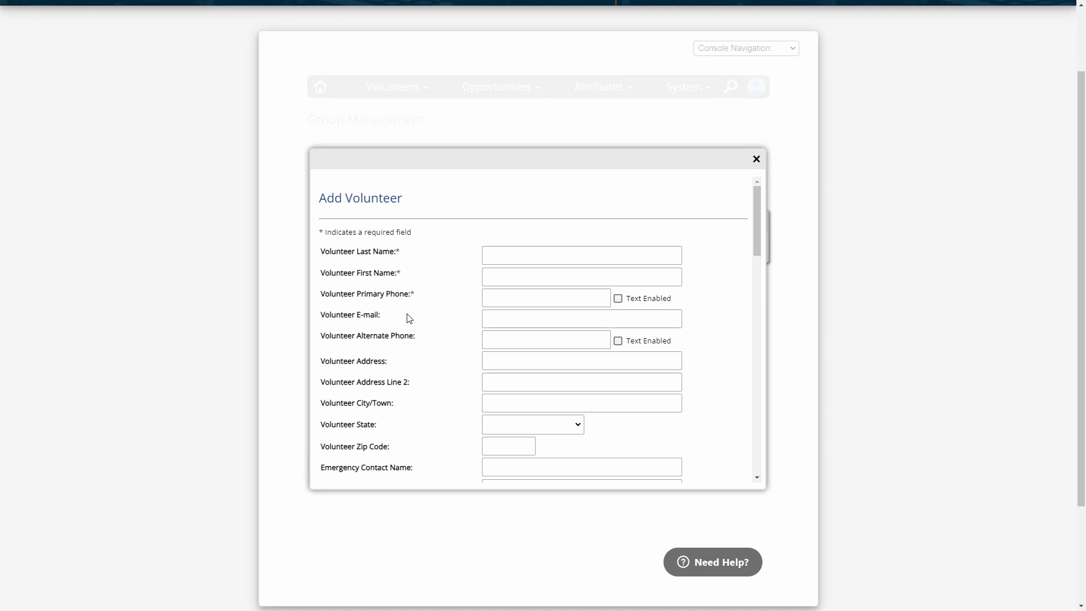
{"action": "left_click", "coordinate": [485, 318]}
{"action": "left_click", "coordinate": [502, 256]}
{"action": "left_click", "coordinate": [505, 278]}
{"action": "left_click", "coordinate": [513, 322]}
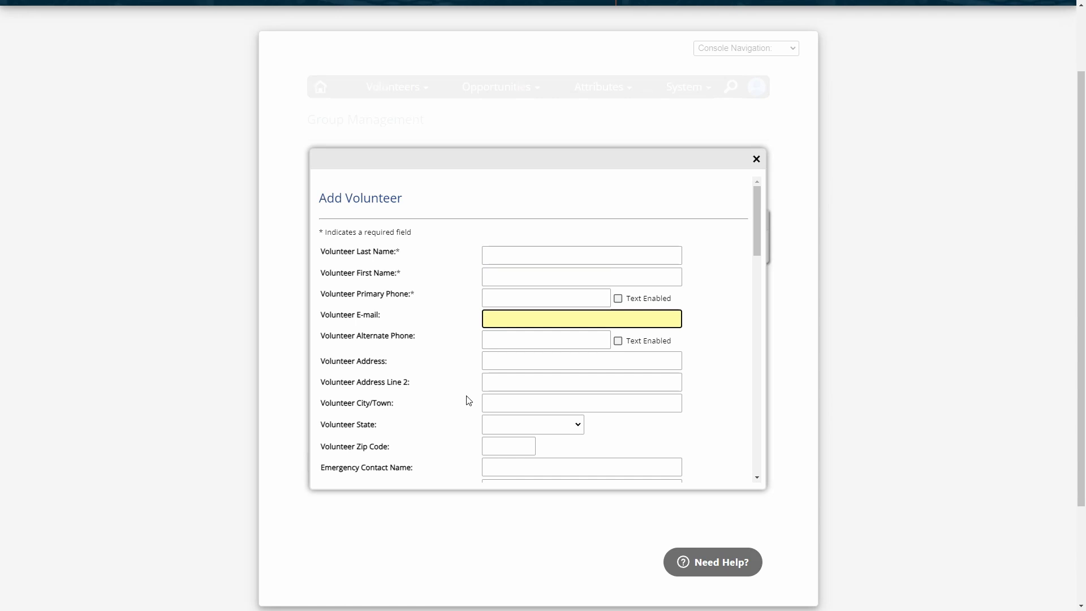
Review the rest of the Add Volunteer form, including the CERVIS Access Level options, and close it without creating a profile.
{"action": "scroll", "coordinate": [470, 396], "scroll_direction": "down", "scroll_amount": 1}
{"action": "scroll", "coordinate": [478, 392], "scroll_direction": "down", "scroll_amount": 1}
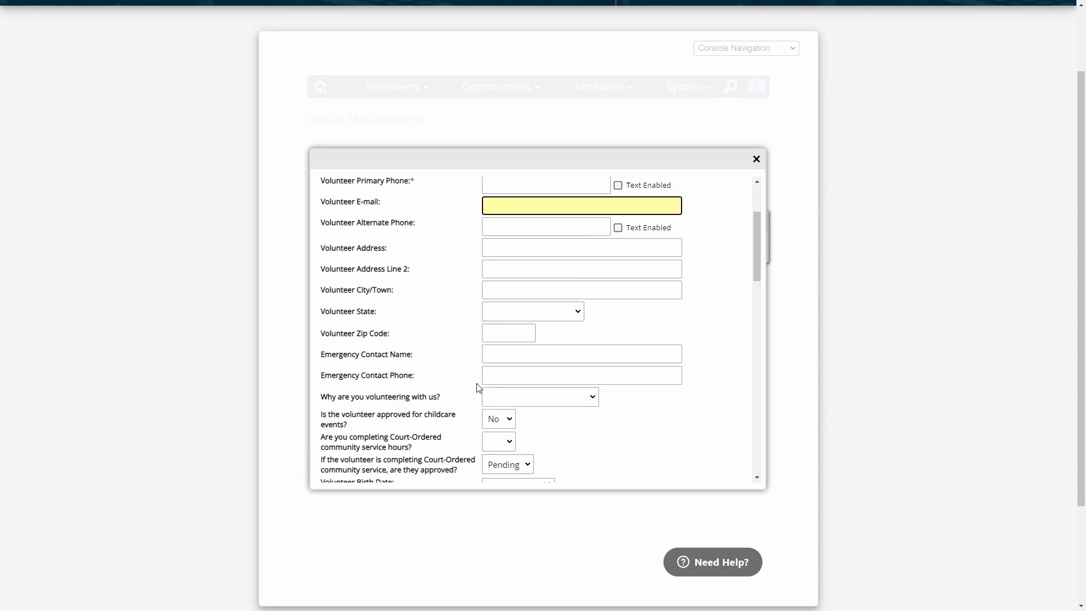
{"action": "scroll", "coordinate": [478, 308], "scroll_direction": "down", "scroll_amount": 10}
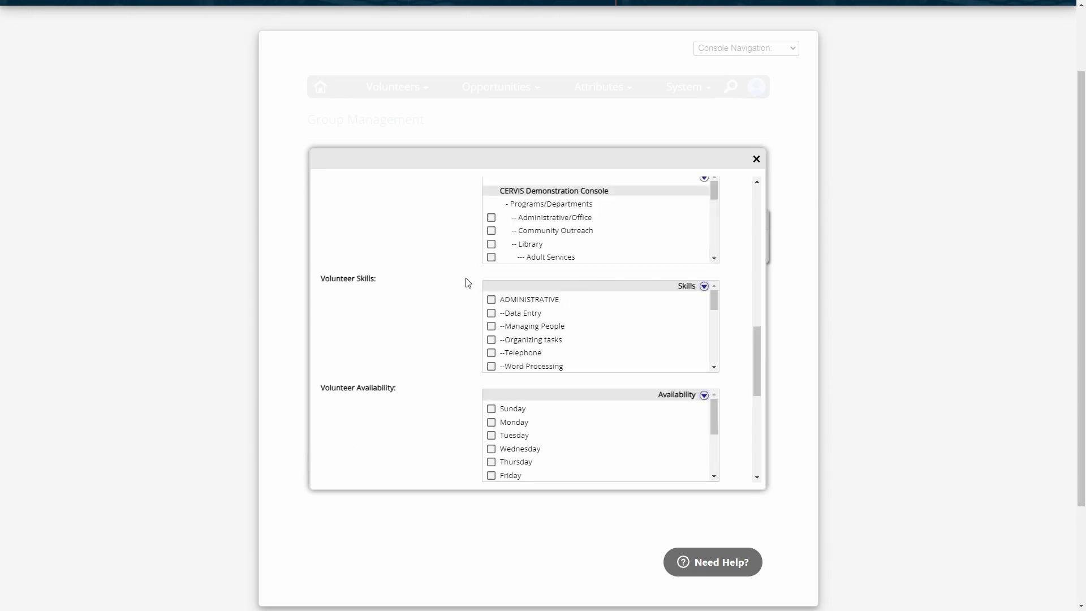
{"action": "scroll", "coordinate": [468, 283], "scroll_direction": "down", "scroll_amount": 5}
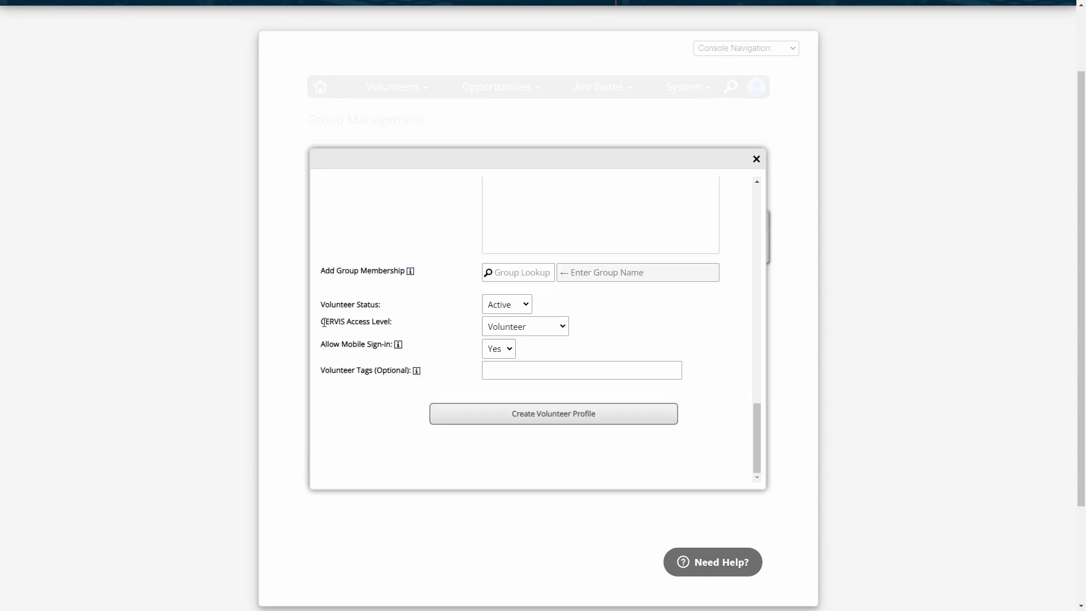
{"action": "left_click_drag", "start_coordinate": [324, 323], "coordinate": [412, 325]}
{"action": "left_click", "coordinate": [412, 325]}
{"action": "left_click", "coordinate": [537, 328]}
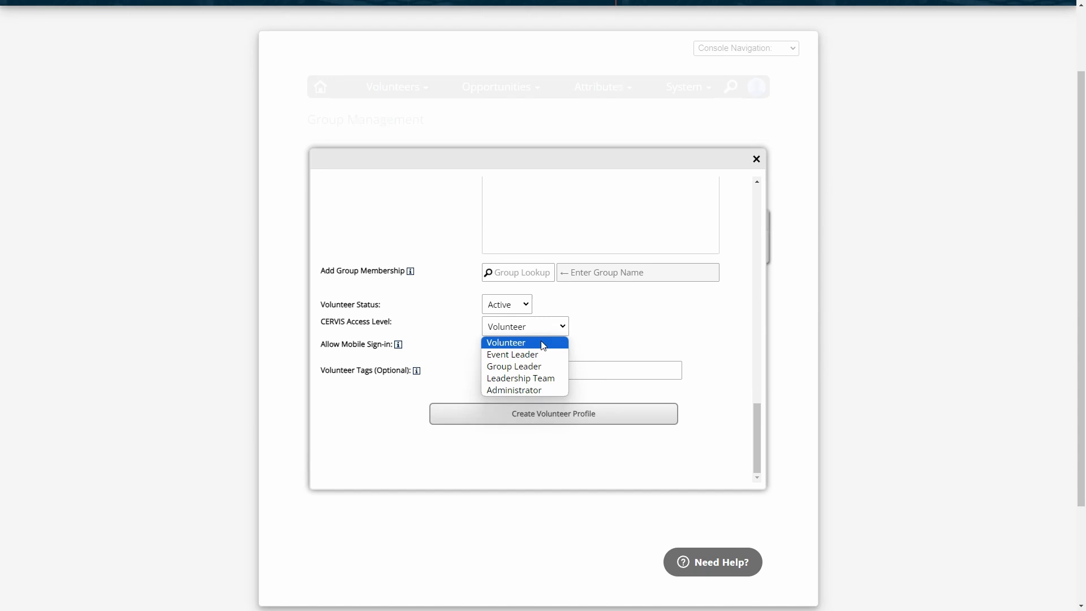
{"action": "left_click", "coordinate": [532, 343]}
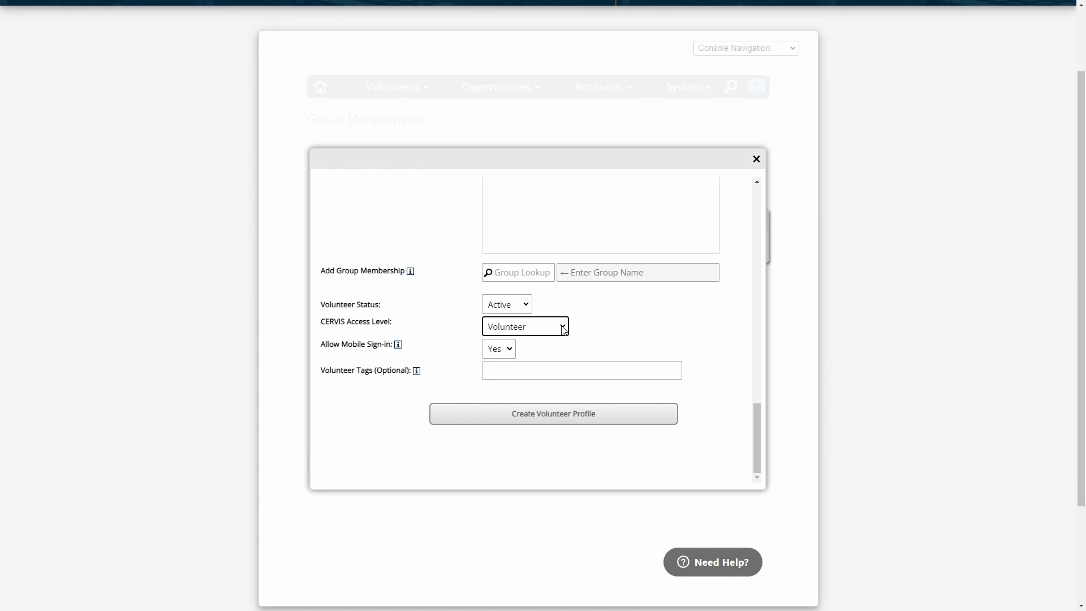
{"action": "left_click", "coordinate": [564, 331]}
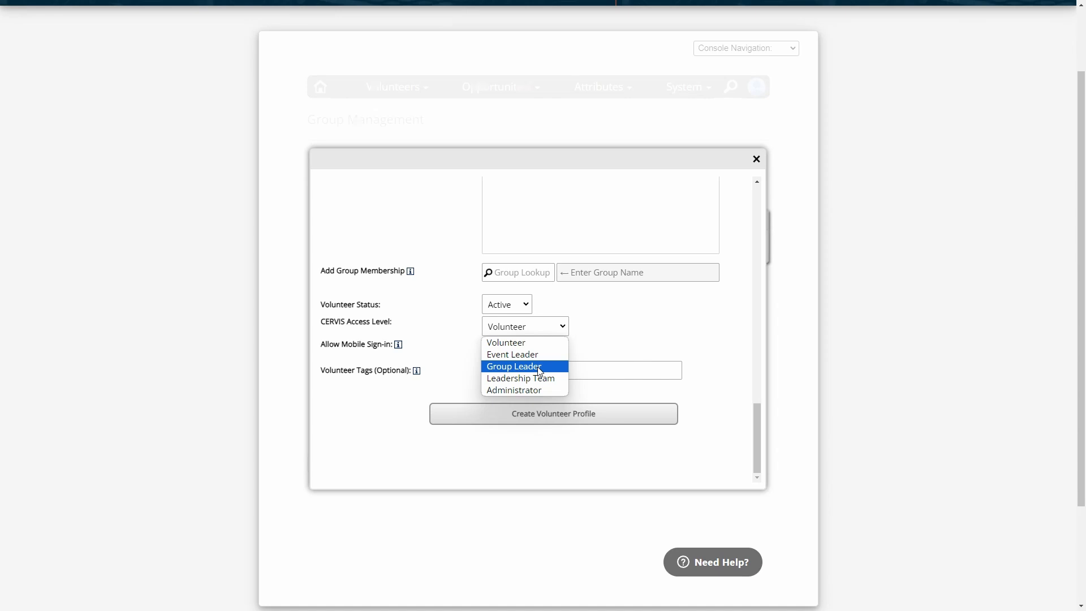
{"action": "left_click", "coordinate": [613, 320]}
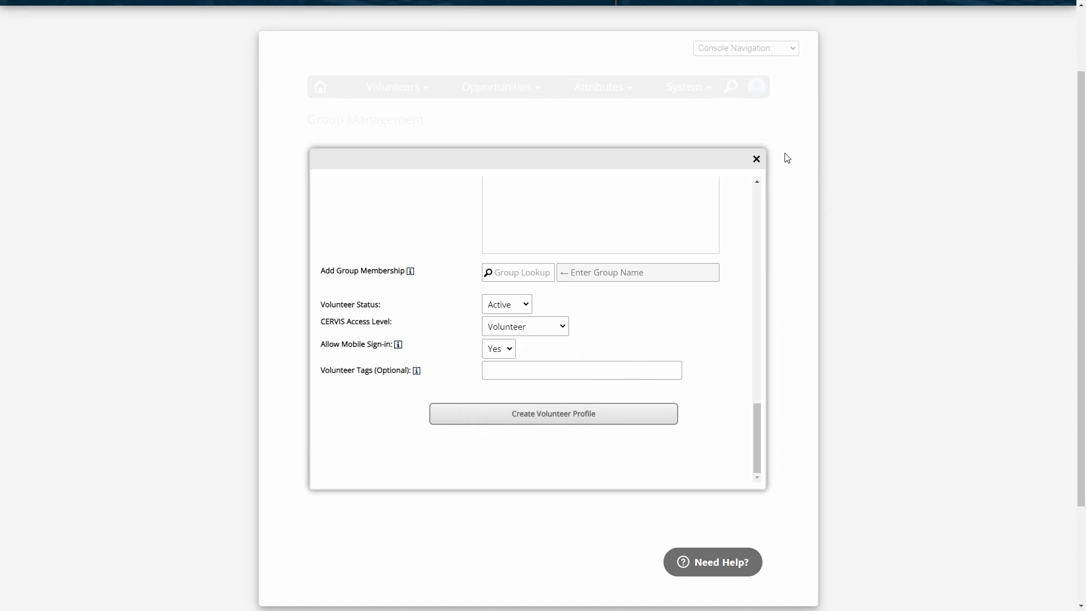
{"action": "left_click", "coordinate": [756, 159]}
Examine the primary and alternate group contact fields on the new group form.
{"action": "left_click", "coordinate": [369, 193]}
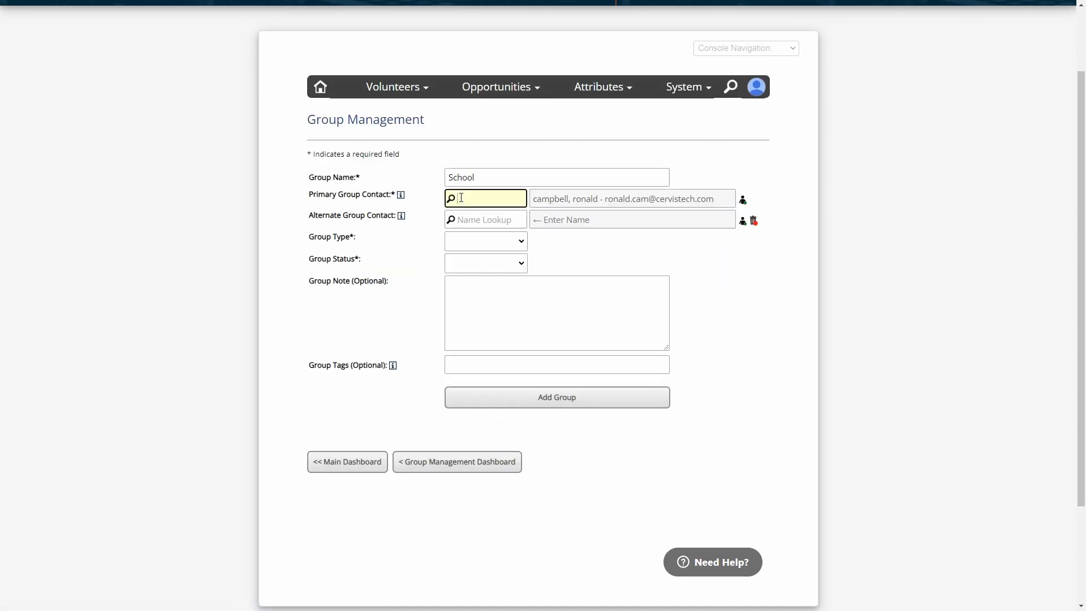
{"action": "left_click", "coordinate": [368, 226]}
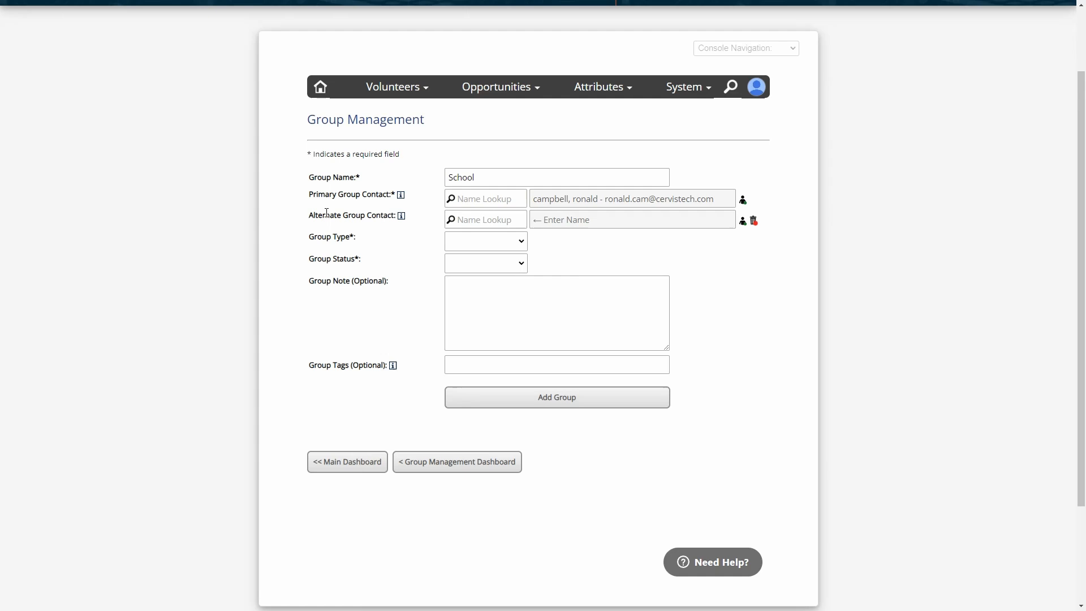
{"action": "left_click", "coordinate": [481, 220]}
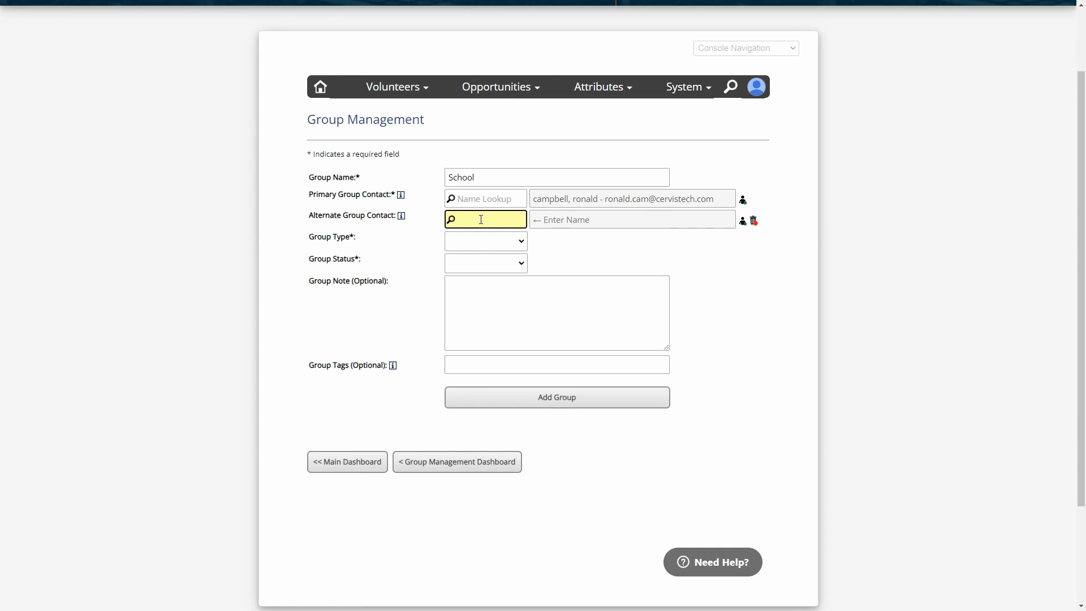
Try the Public group type for the School group, and set the type to Private instead.
{"action": "left_click", "coordinate": [491, 241]}
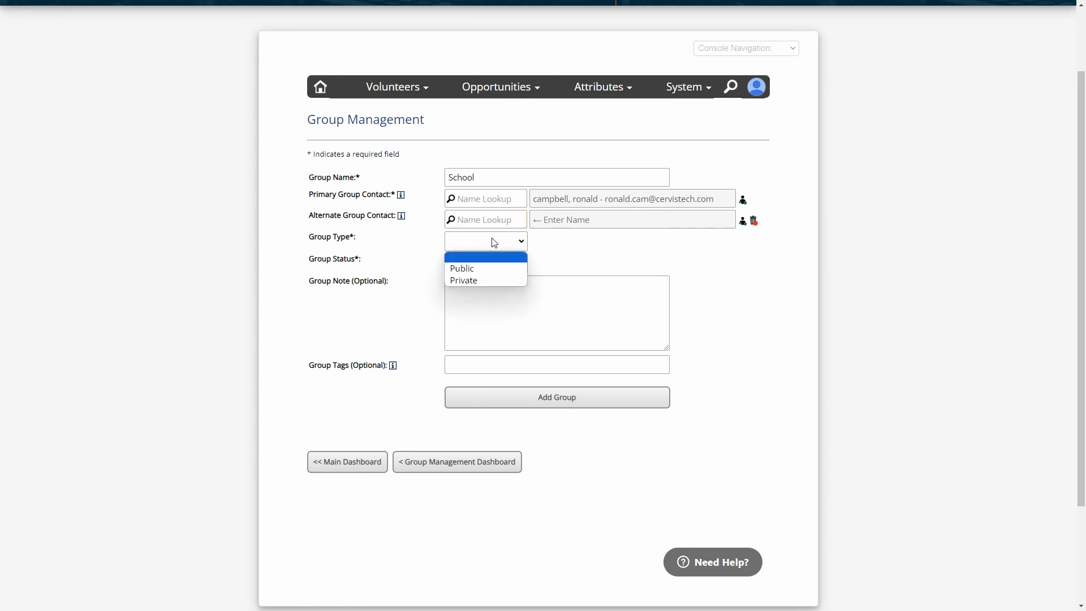
{"action": "left_click", "coordinate": [475, 269]}
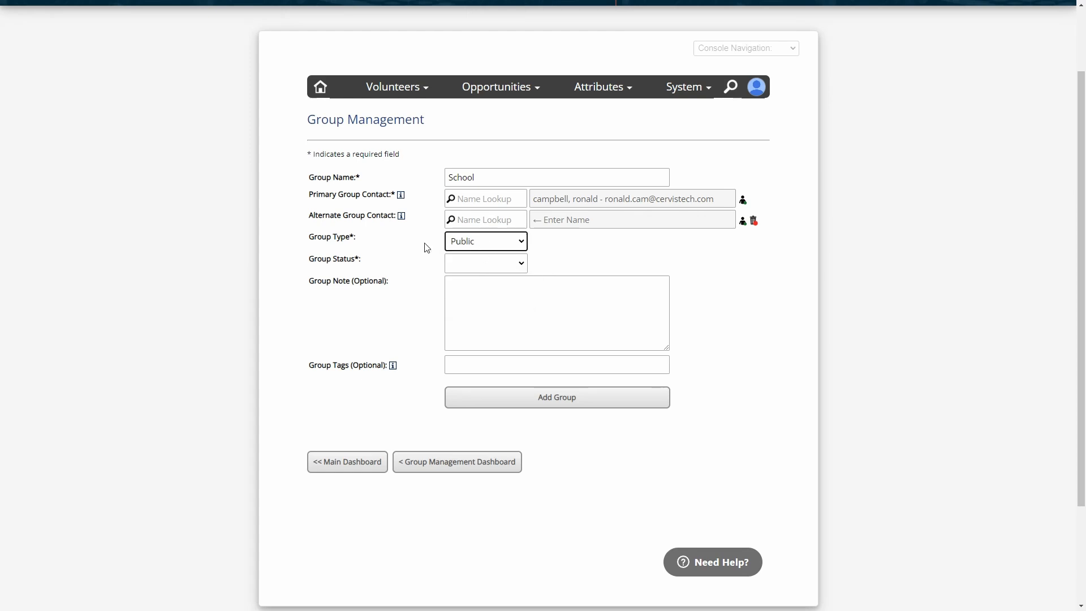
{"action": "left_click", "coordinate": [470, 240]}
{"action": "left_click", "coordinate": [468, 280]}
{"action": "left_click", "coordinate": [422, 241]}
{"action": "left_click", "coordinate": [478, 246]}
{"action": "left_click", "coordinate": [387, 256]}
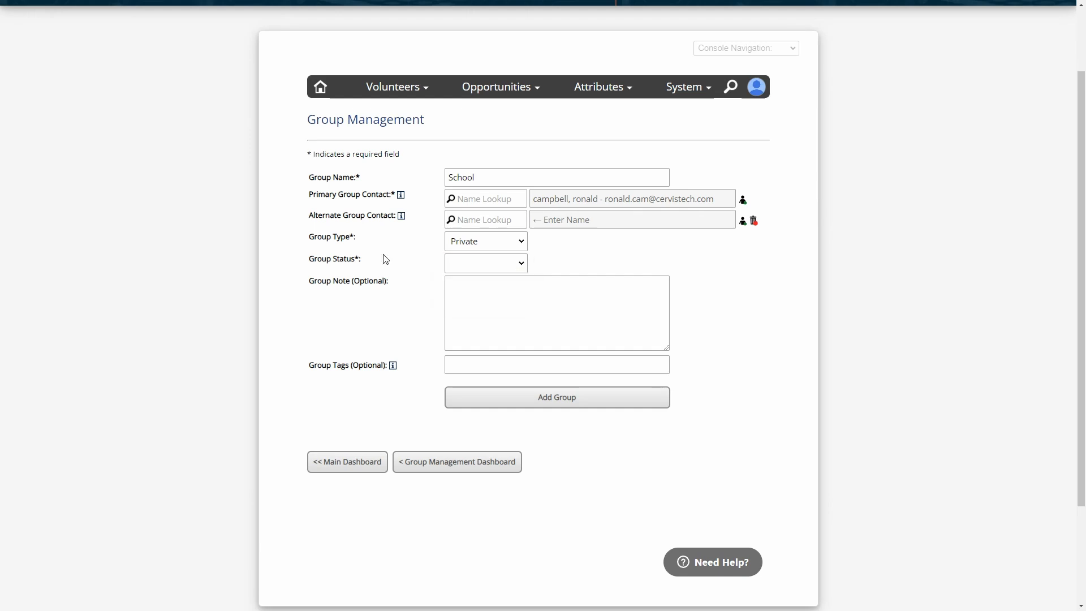
Set the School group's status to Inactive.
{"action": "left_click", "coordinate": [502, 265]}
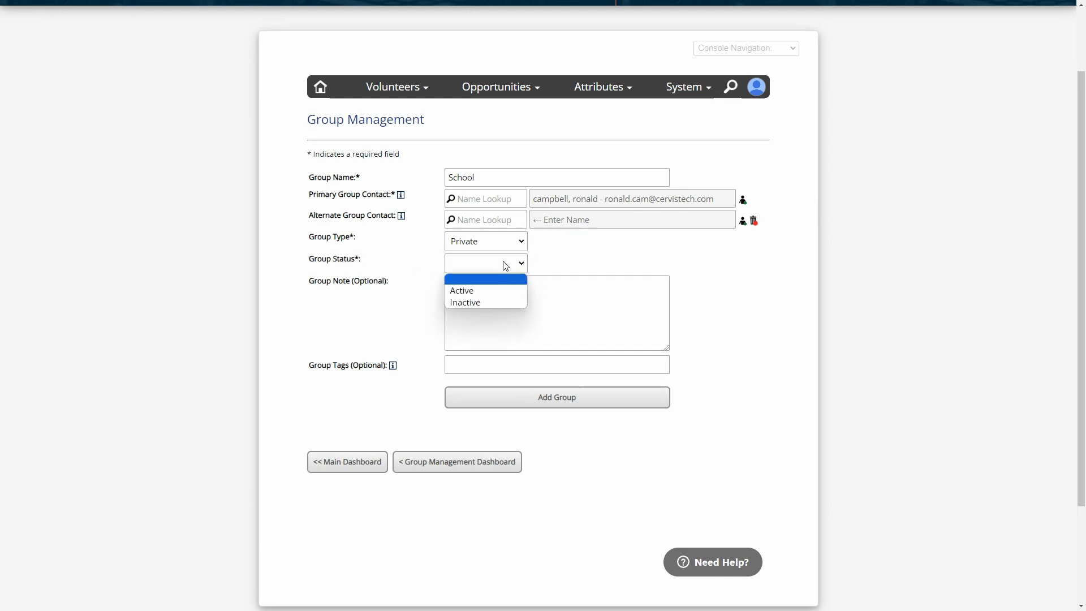
{"action": "left_click", "coordinate": [469, 303]}
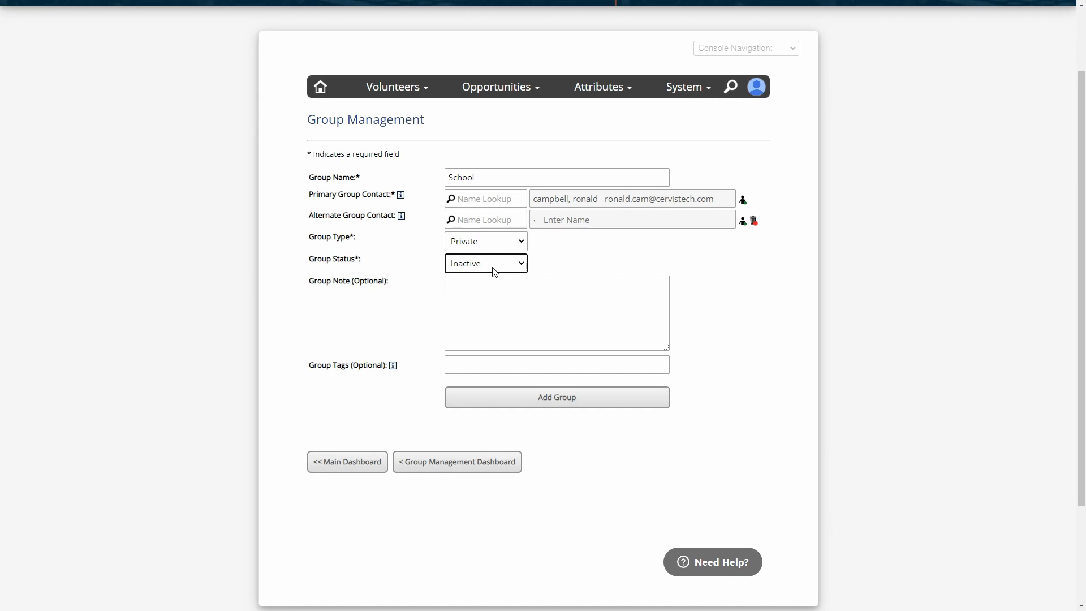
Set the School group's status to Active and move to the optional group note field.
{"action": "left_click", "coordinate": [470, 264]}
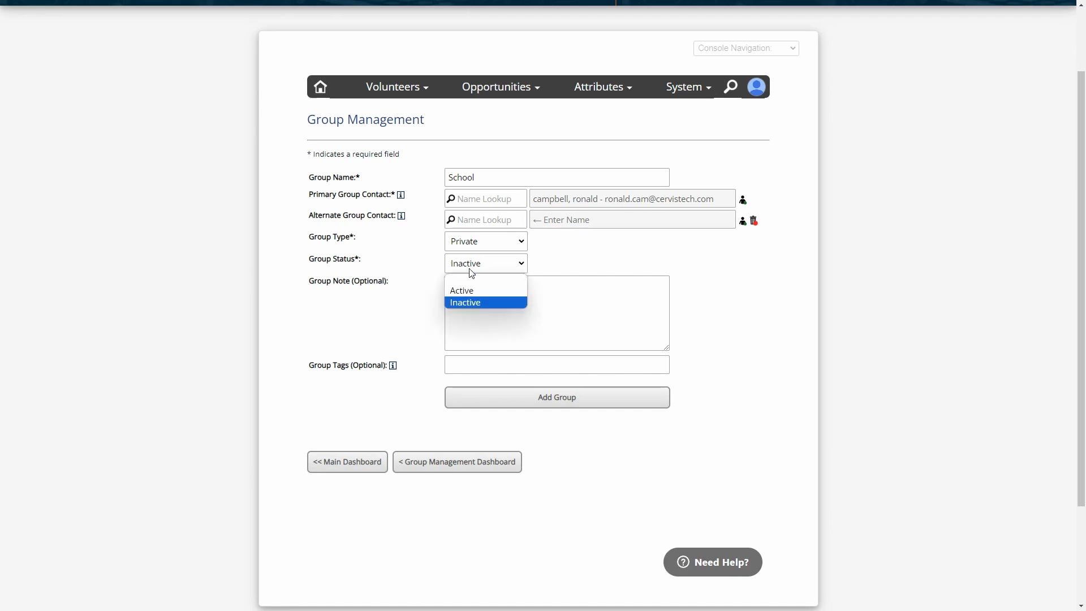
{"action": "left_click", "coordinate": [464, 290]}
{"action": "triple_click", "coordinate": [383, 282]}
{"action": "left_click", "coordinate": [497, 298]}
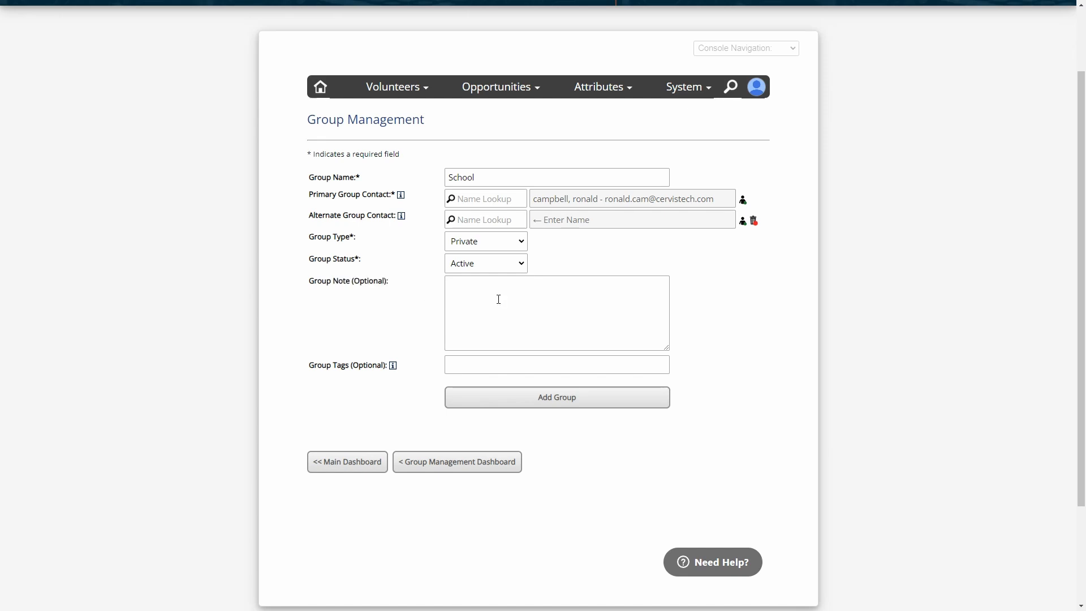
Examine the optional Group Note field together with the Primary Group Contact field.
{"action": "double_click", "coordinate": [363, 283]}
{"action": "left_click", "coordinate": [505, 301]}
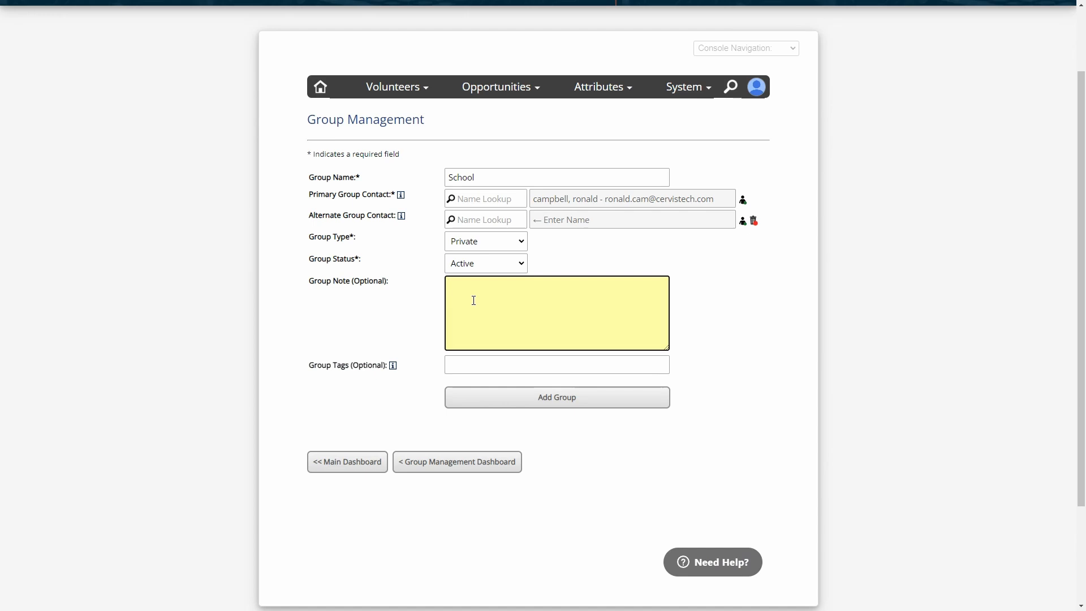
{"action": "left_click_drag", "start_coordinate": [363, 196], "coordinate": [347, 197]}
{"action": "left_click", "coordinate": [372, 194]}
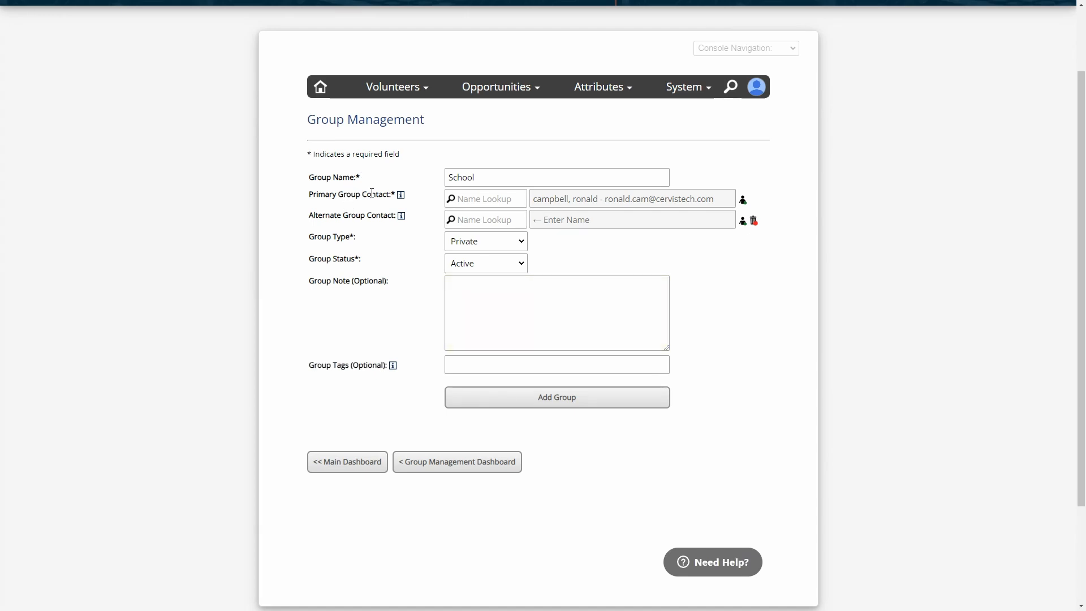
{"action": "left_click", "coordinate": [491, 308]}
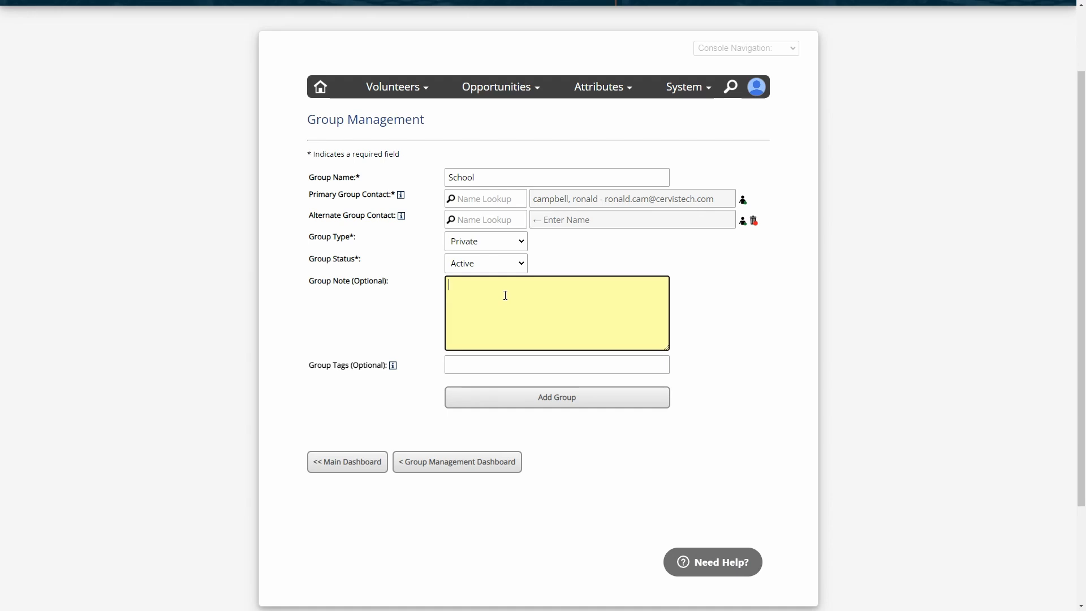
{"action": "left_click_drag", "start_coordinate": [329, 195], "coordinate": [385, 192]}
{"action": "left_click", "coordinate": [470, 300]}
Enter "school, corporate, bank" as the School group's tags.
{"action": "left_click_drag", "start_coordinate": [339, 363], "coordinate": [372, 365]}
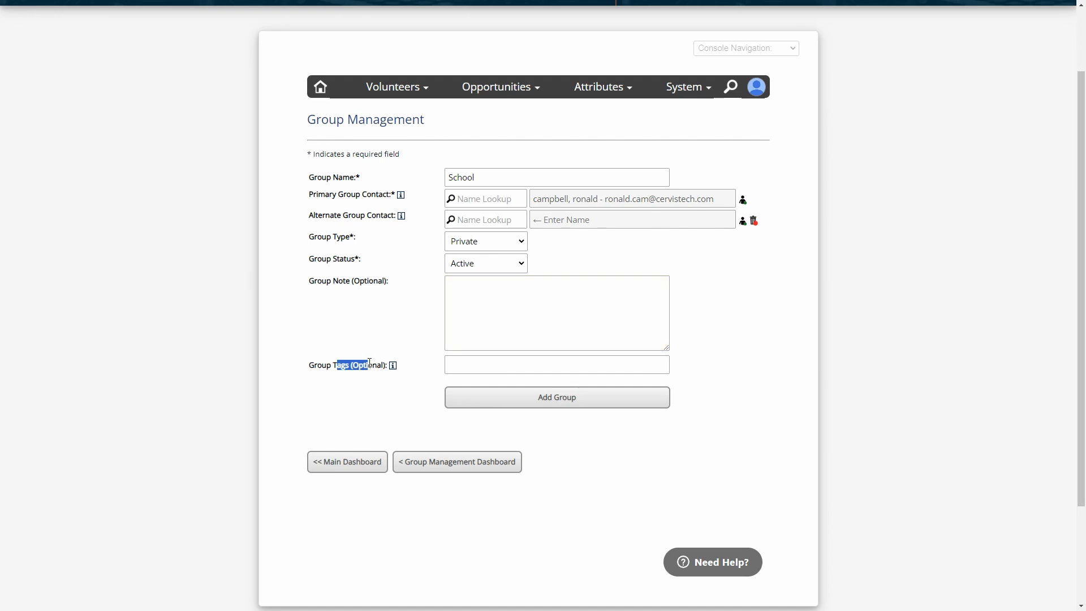
{"action": "left_click", "coordinate": [475, 368]}
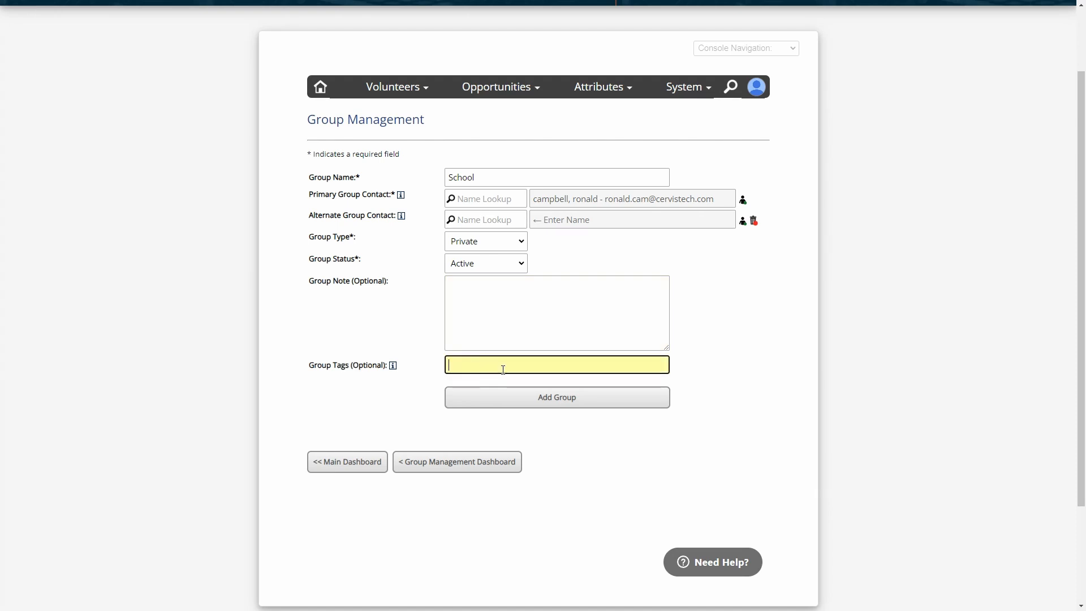
{"action": "type", "text": "school, district 13"}
{"action": "left_click_drag", "start_coordinate": [528, 369], "coordinate": [477, 368]}
{"action": "type", "text": "corporate, bank"}
{"action": "left_click_drag", "start_coordinate": [547, 365], "coordinate": [448, 364]}
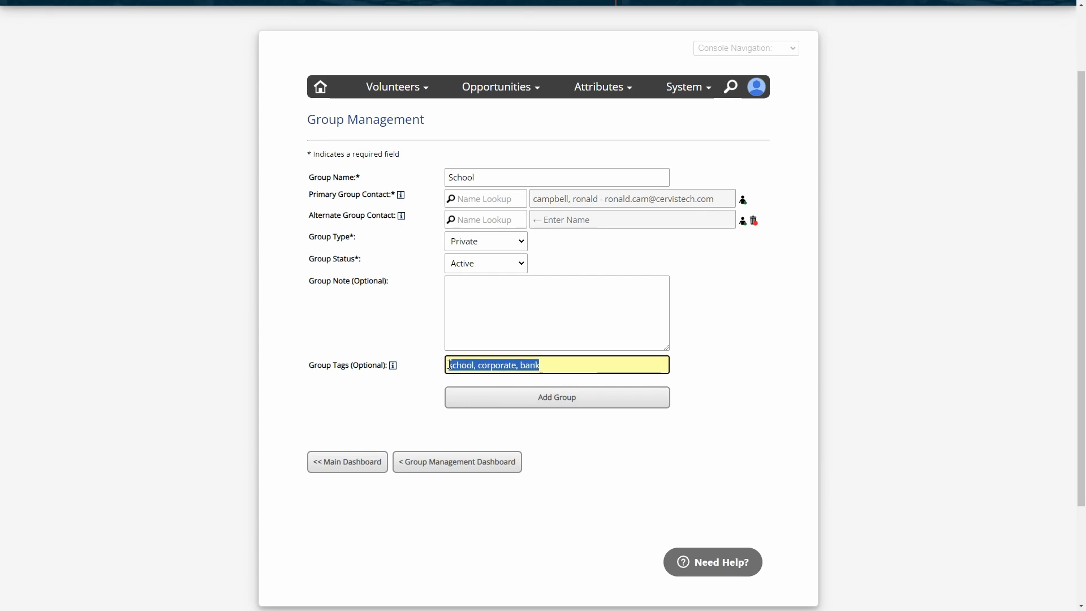
{"action": "left_click", "coordinate": [554, 368]}
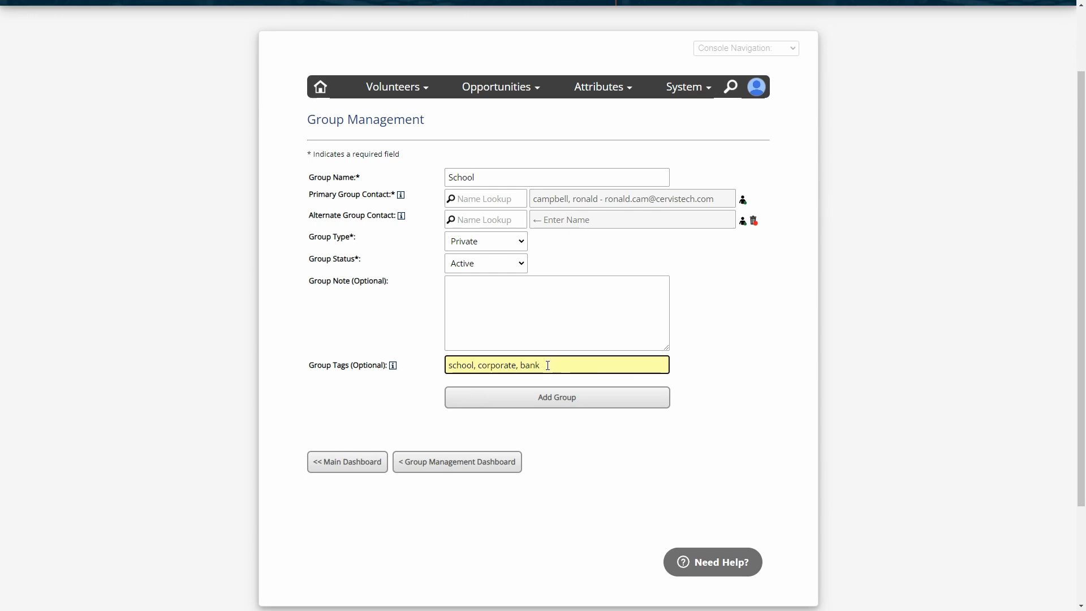
Add the School group to the database and read the confirmation message.
{"action": "left_click", "coordinate": [554, 403]}
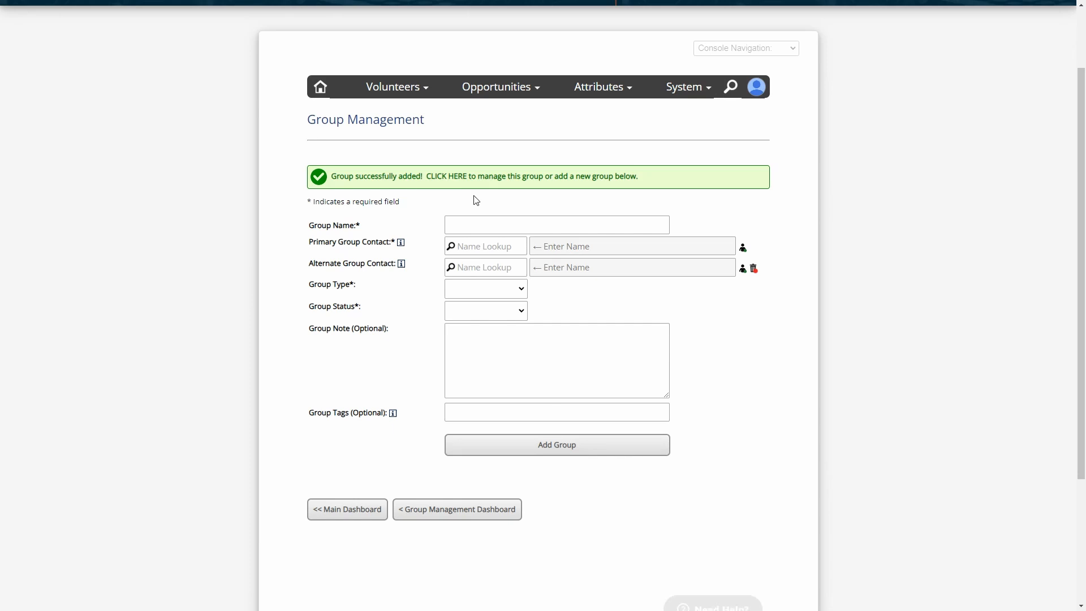
{"action": "left_click_drag", "start_coordinate": [340, 177], "coordinate": [408, 176]}
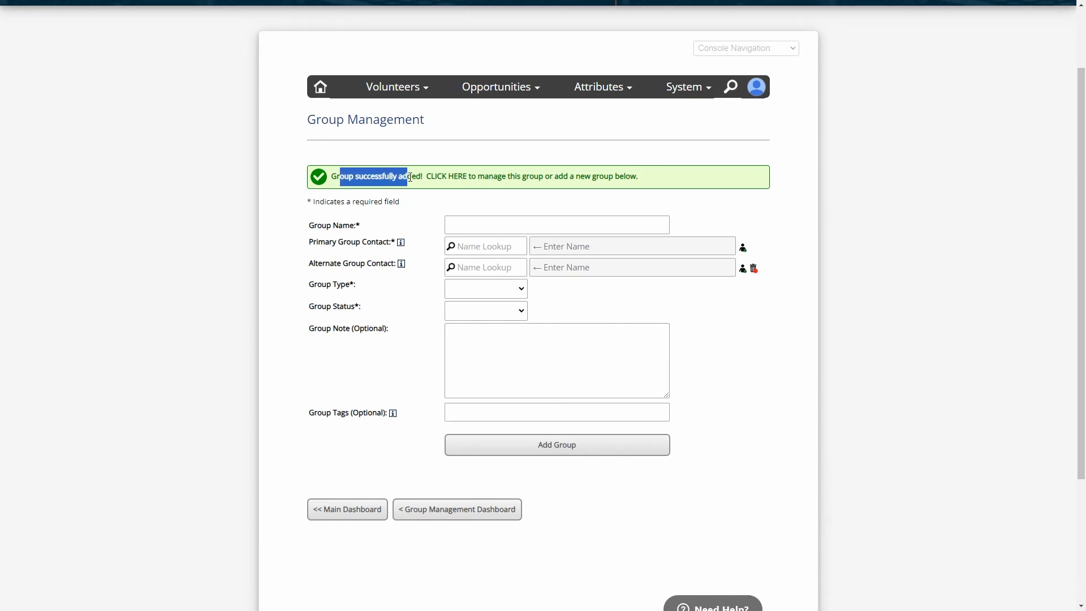
{"action": "left_click", "coordinate": [408, 176]}
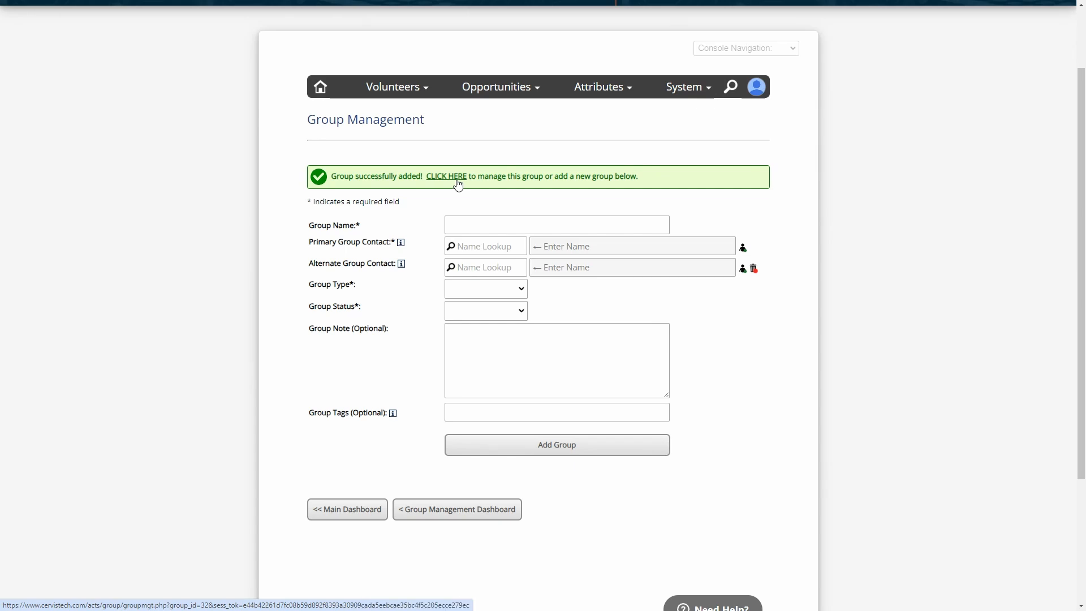
Return to the Group Management dashboard and locate the School group in the Group Inventory.
{"action": "left_click", "coordinate": [458, 512]}
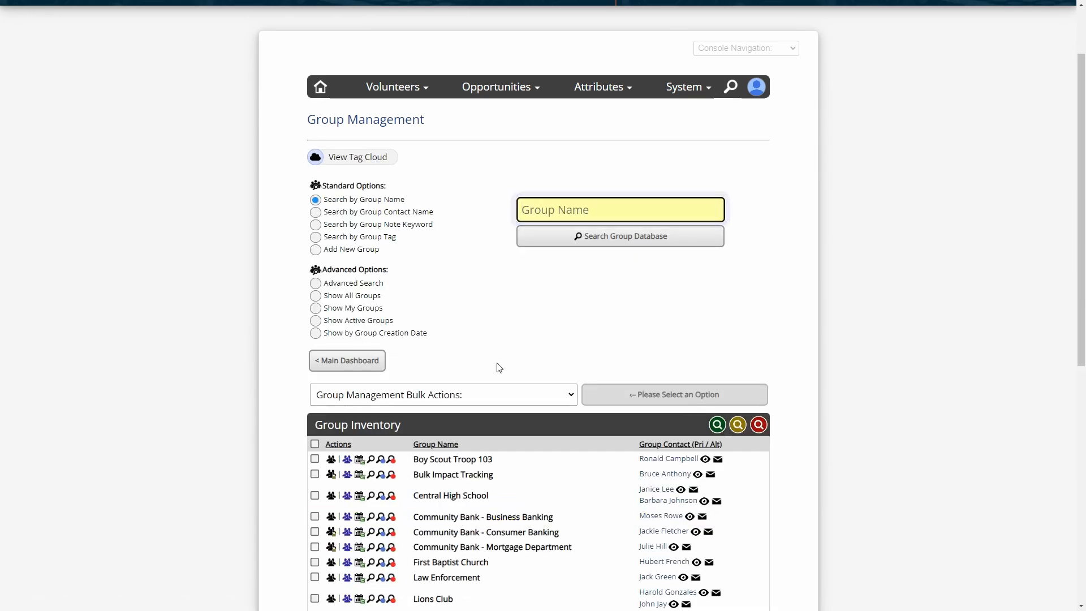
{"action": "scroll", "coordinate": [498, 351], "scroll_direction": "down", "scroll_amount": 5}
{"action": "scroll", "coordinate": [502, 155], "scroll_direction": "down", "scroll_amount": 1}
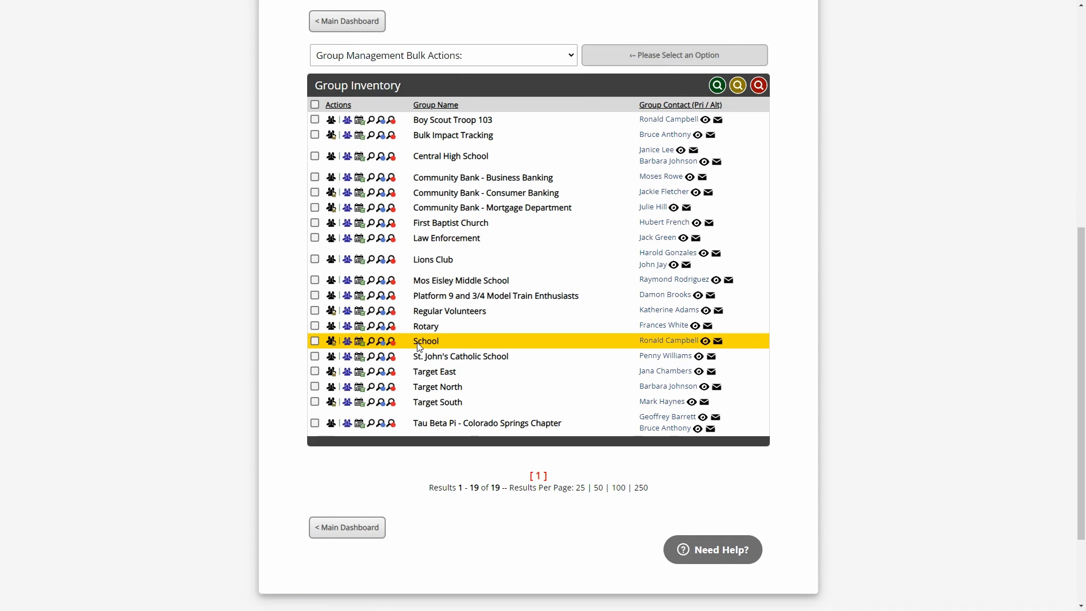
{"action": "scroll", "coordinate": [442, 322], "scroll_direction": "up", "scroll_amount": 6}
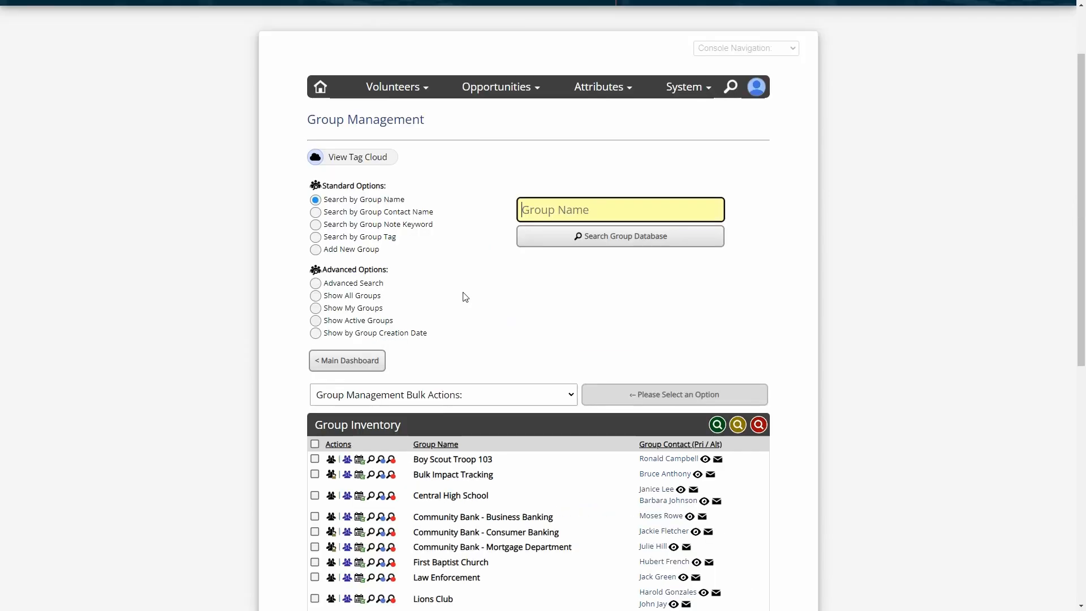
{"action": "left_click", "coordinate": [489, 146]}
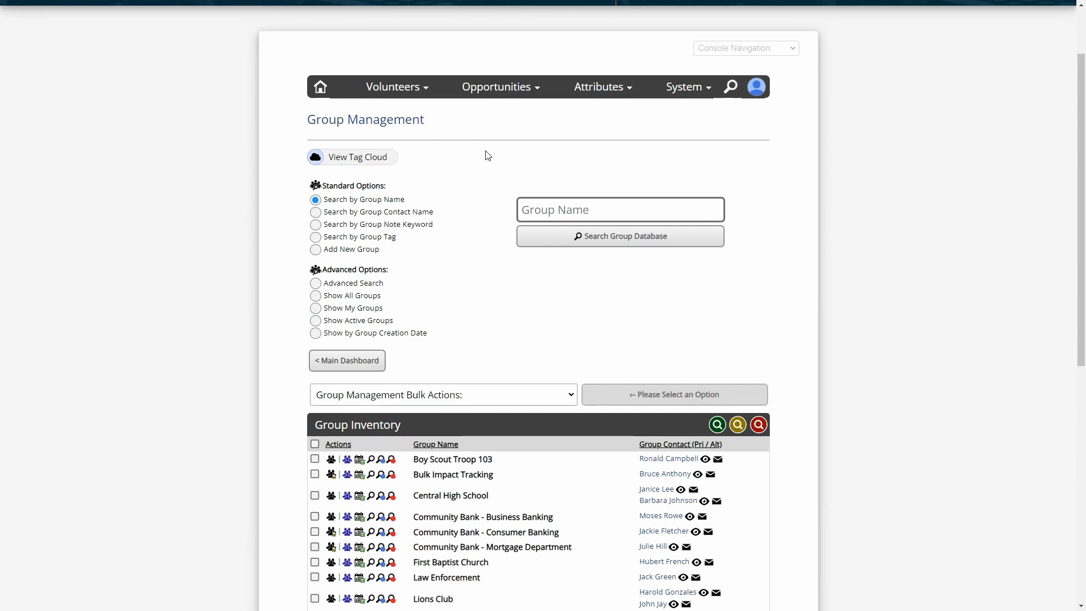
Open the console's Submit Group Request page and look over the Volunteer Group Request form.
{"action": "scroll", "coordinate": [510, 155], "scroll_direction": "up", "scroll_amount": 2}
{"action": "left_click", "coordinate": [746, 135]}
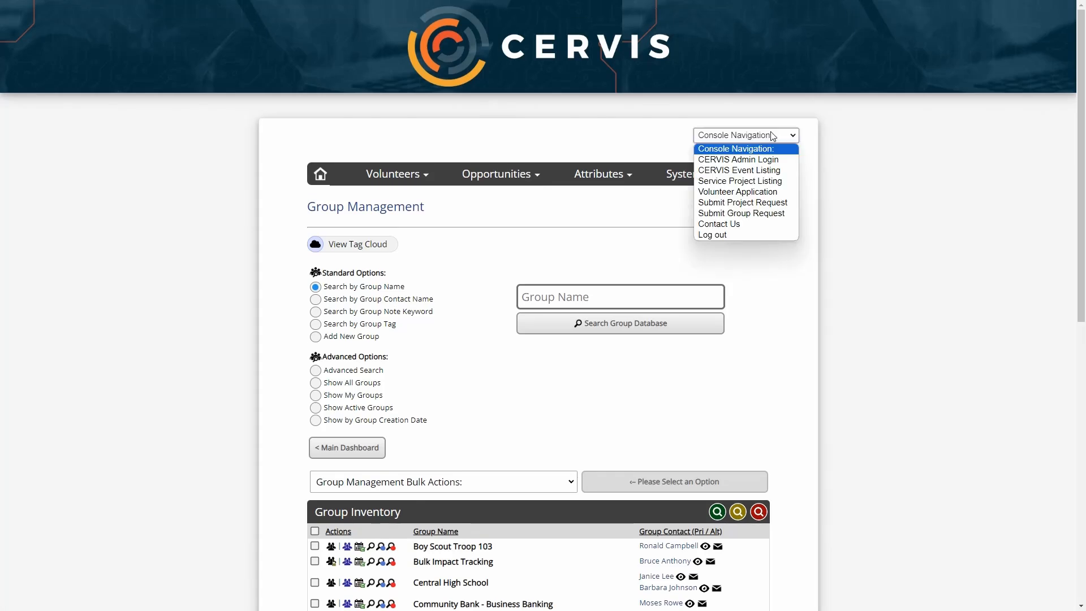
{"action": "left_click", "coordinate": [773, 213]}
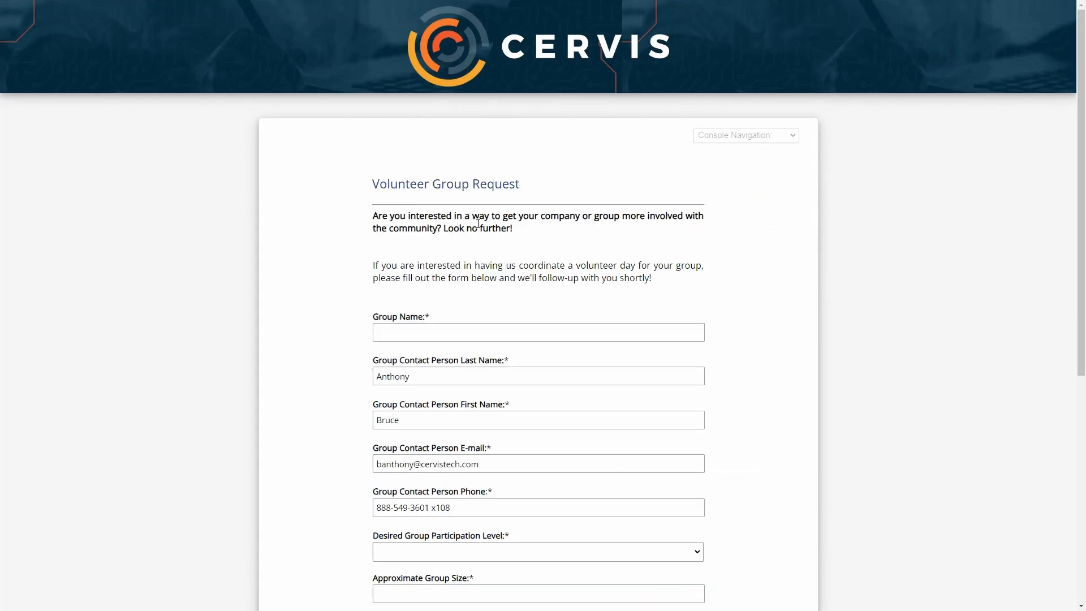
{"action": "scroll", "coordinate": [697, 152], "scroll_direction": "down", "scroll_amount": 2}
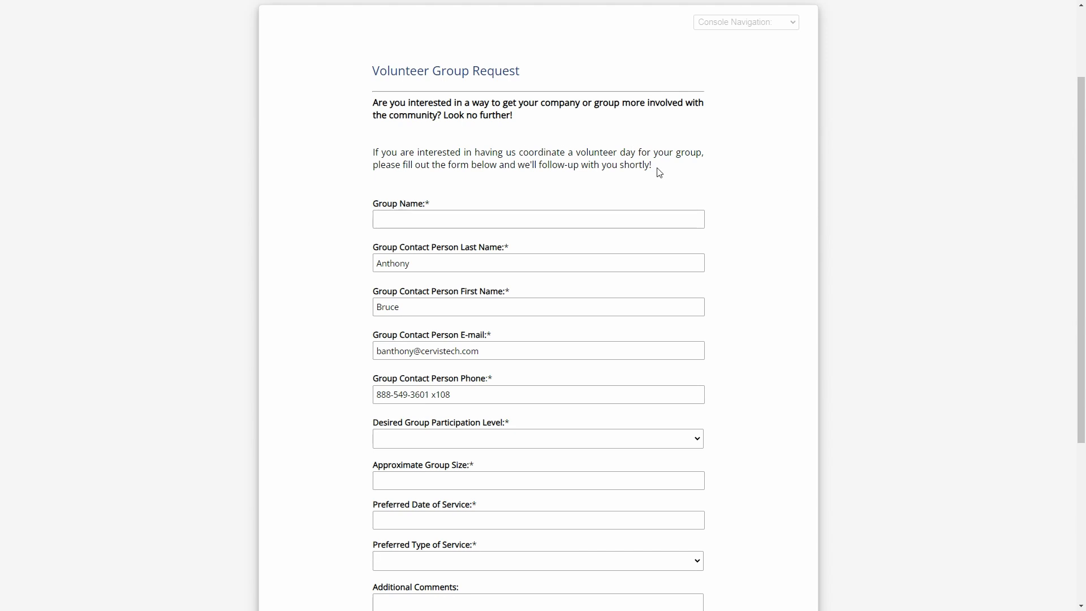
{"action": "scroll", "coordinate": [660, 170], "scroll_direction": "up", "scroll_amount": 2}
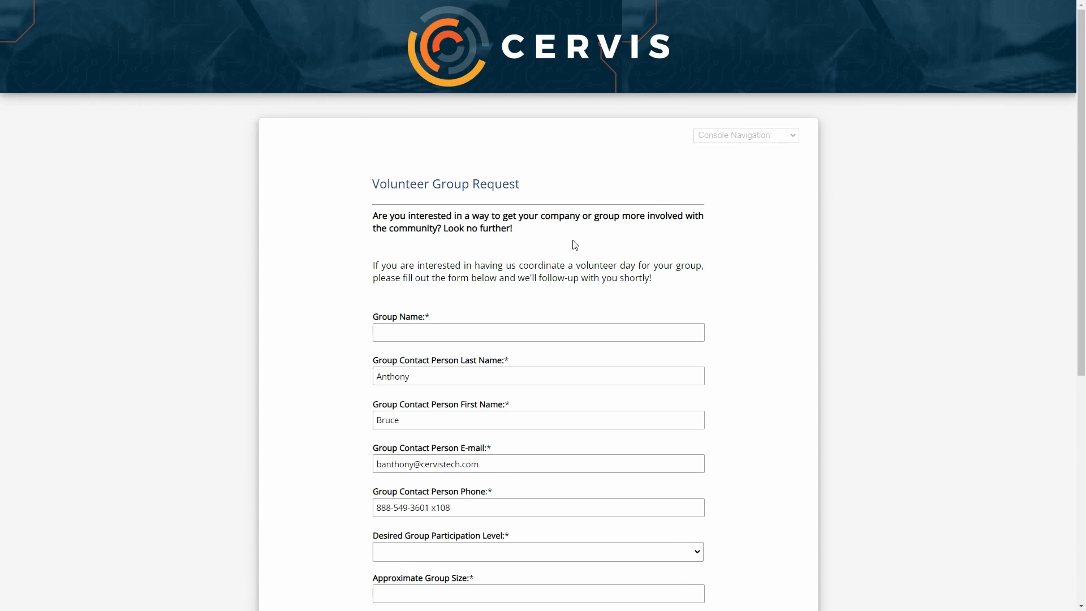
Leave full-screen view and open the cervistech.info/embedexample page in a new browser tab.
{"action": "key", "text": "F11"}
{"action": "left_click", "coordinate": [301, 11]}
{"action": "type", "text": "embed"}
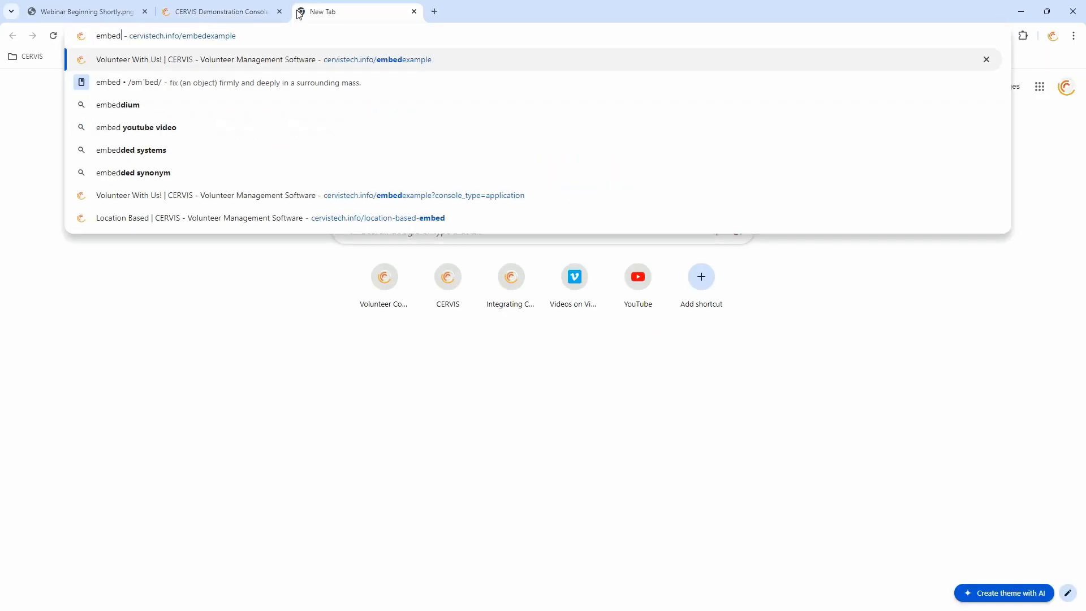
{"action": "key", "text": "Return"}
Go to the example volunteer home page and open the group request form from its New Groups section.
{"action": "scroll", "coordinate": [1043, 293], "scroll_direction": "down", "scroll_amount": 6}
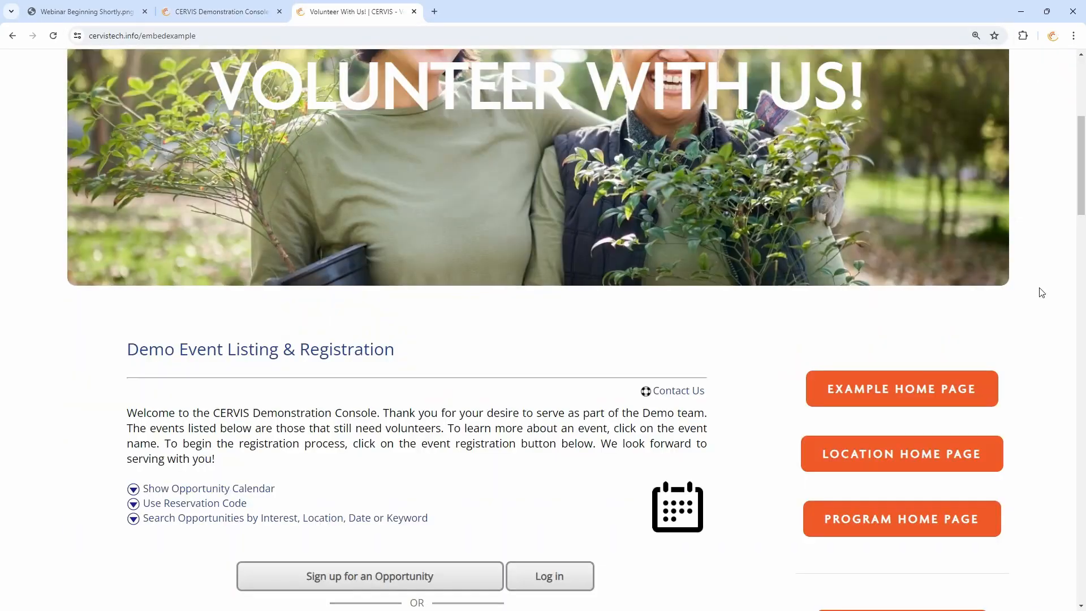
{"action": "left_click", "coordinate": [913, 387]}
{"action": "scroll", "coordinate": [446, 238], "scroll_direction": "down", "scroll_amount": 8}
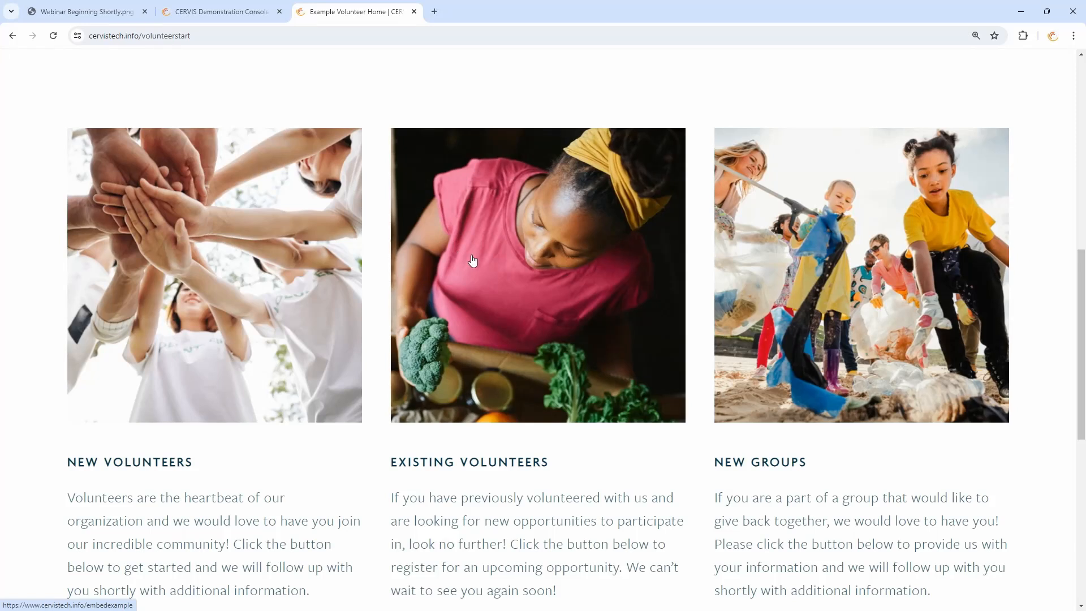
{"action": "left_click", "coordinate": [837, 364]}
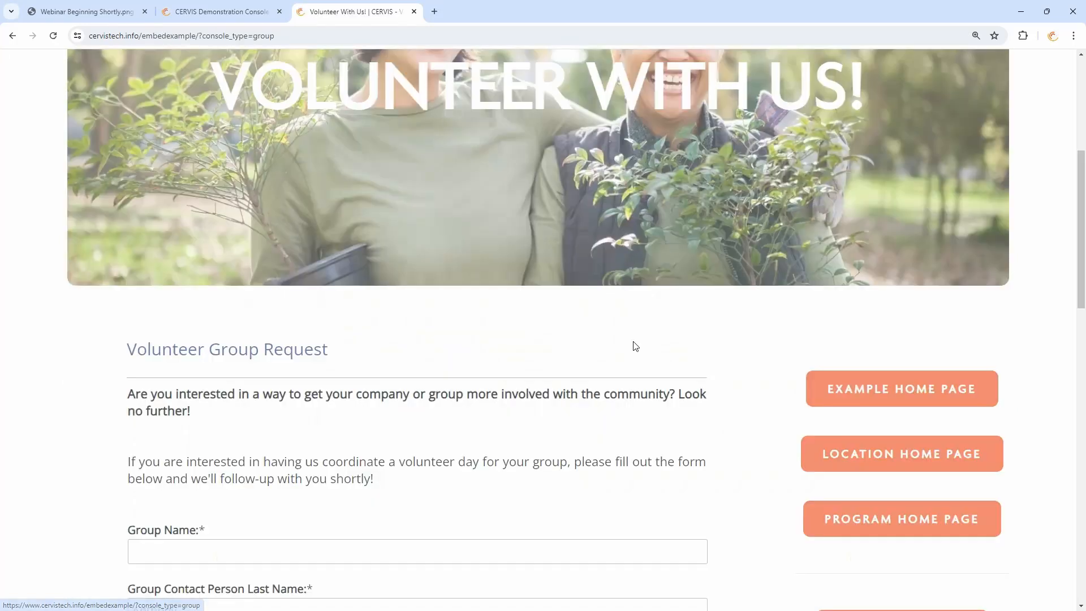
Reduce the page zoom and read the introductory text of the embedded Volunteer Group Request form.
{"action": "scroll", "coordinate": [636, 344], "scroll_direction": "down", "scroll_amount": 5}
{"action": "key", "text": "ctrl+minus"}
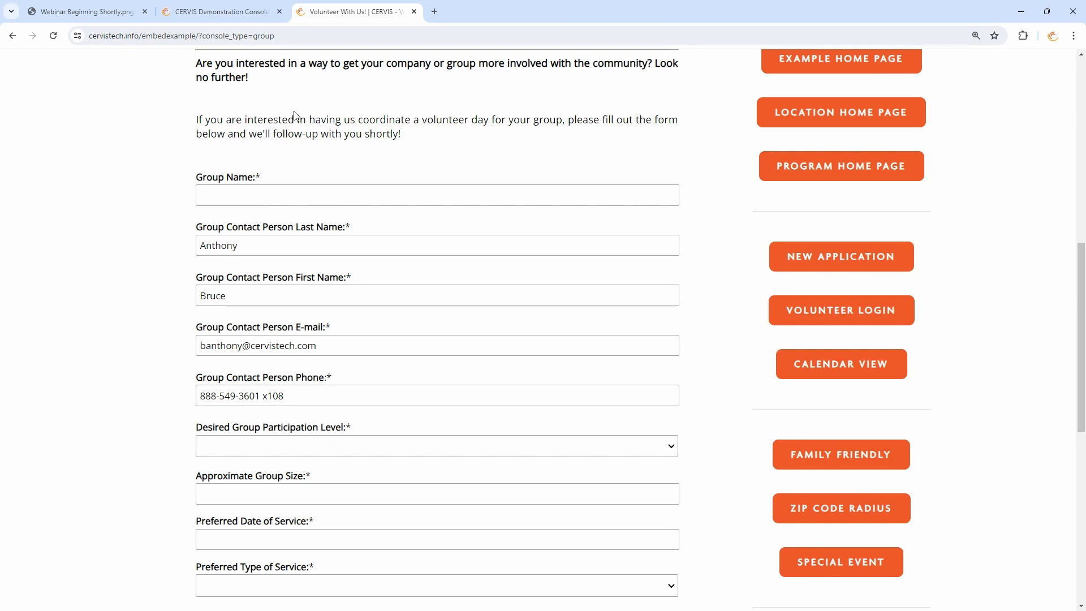
{"action": "scroll", "coordinate": [300, 116], "scroll_direction": "up", "scroll_amount": 2}
{"action": "left_click_drag", "start_coordinate": [403, 249], "coordinate": [201, 175]}
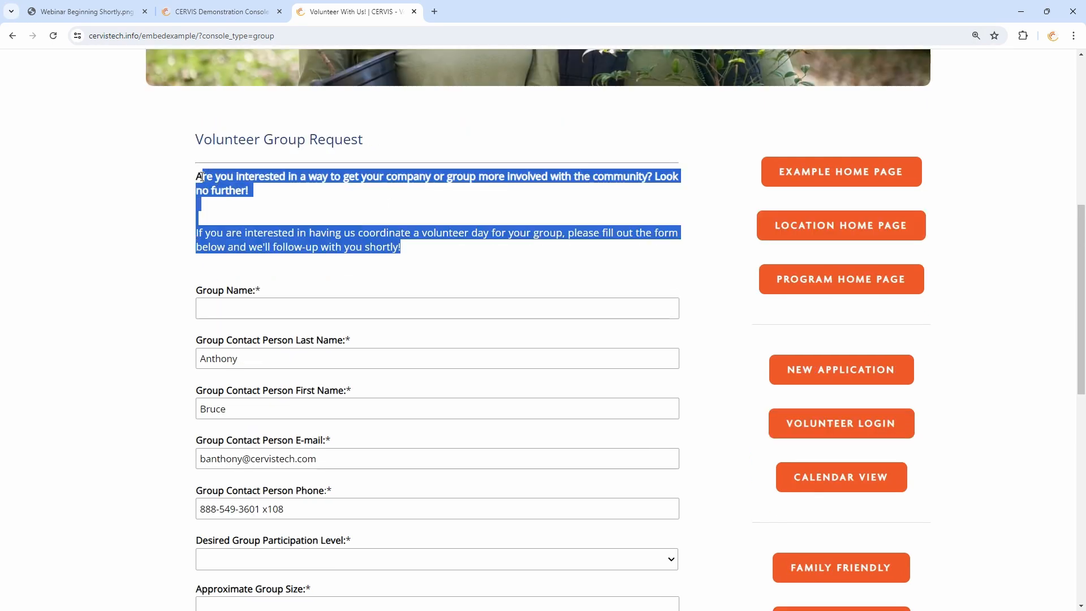
{"action": "left_click", "coordinate": [301, 198]}
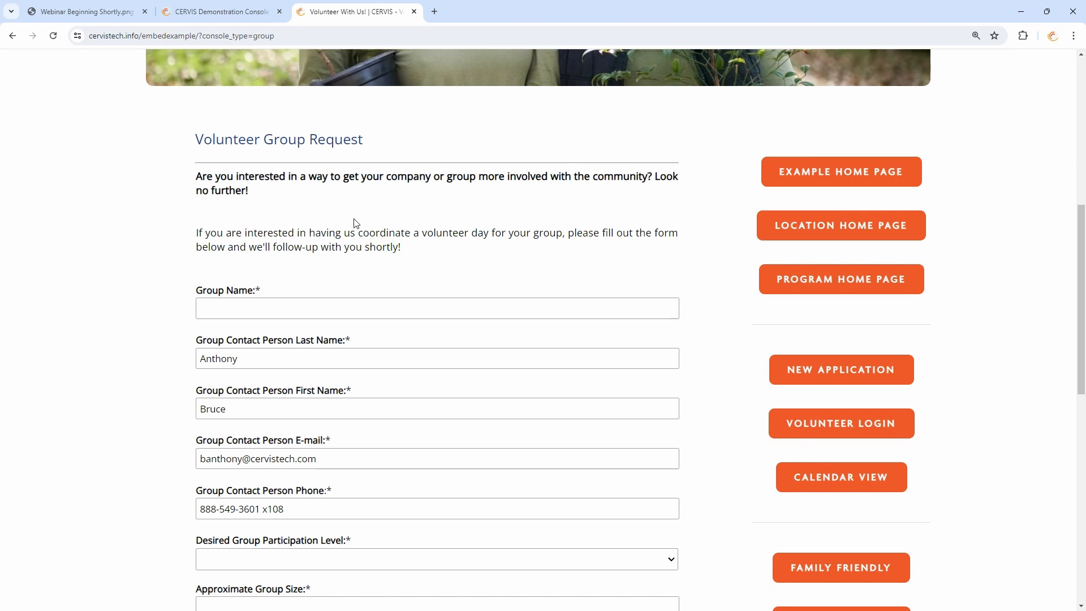
Examine the group name field and the contact person's name, e-mail and phone fields on the request form.
{"action": "scroll", "coordinate": [407, 226], "scroll_direction": "down", "scroll_amount": 2}
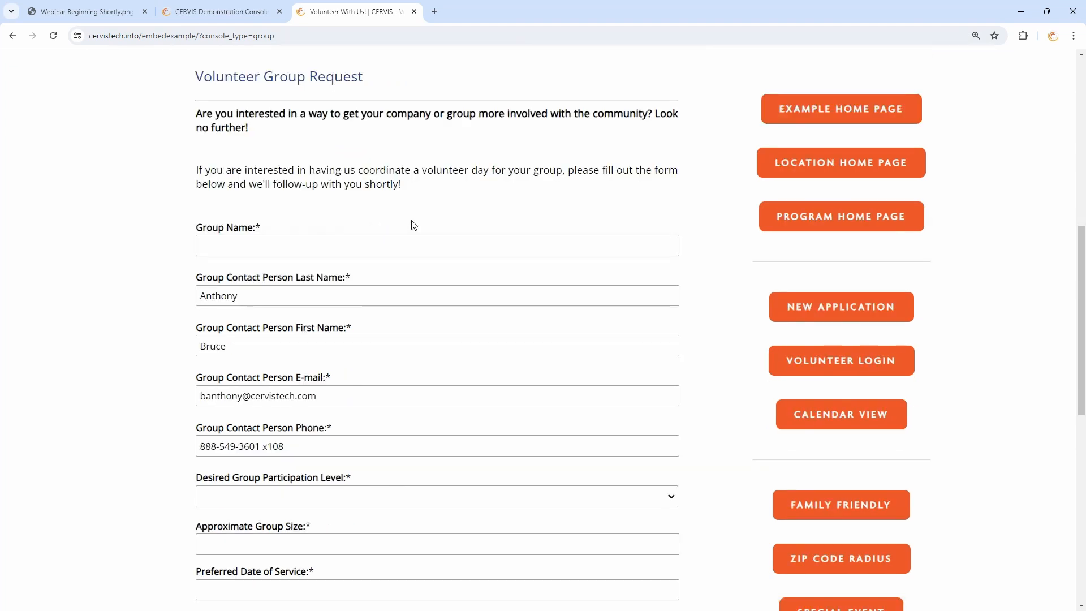
{"action": "left_click", "coordinate": [220, 196]}
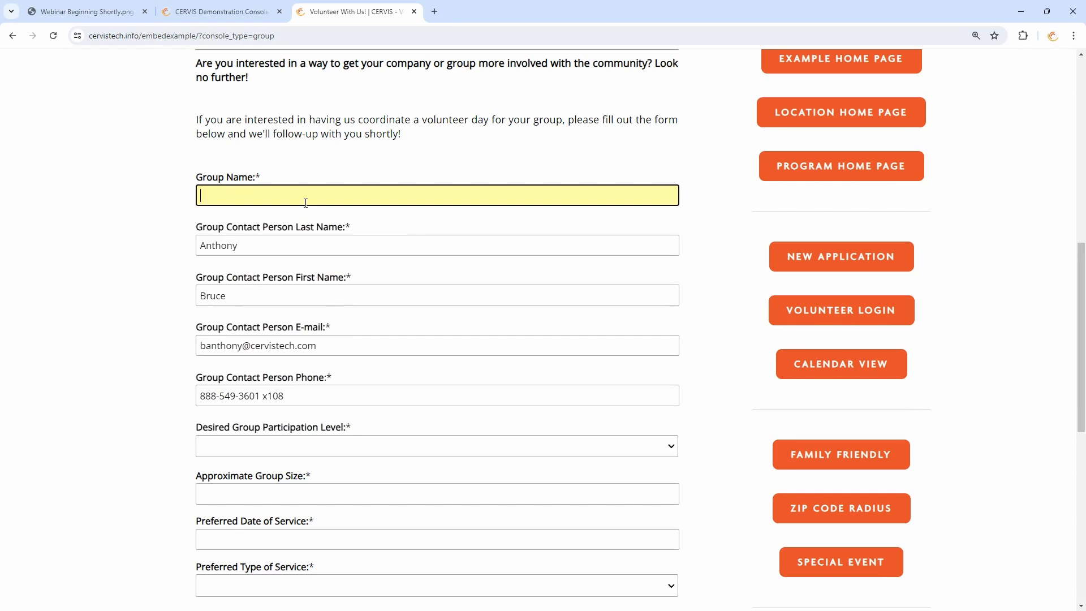
{"action": "scroll", "coordinate": [259, 197], "scroll_direction": "down", "scroll_amount": 2}
{"action": "left_click", "coordinate": [261, 132]}
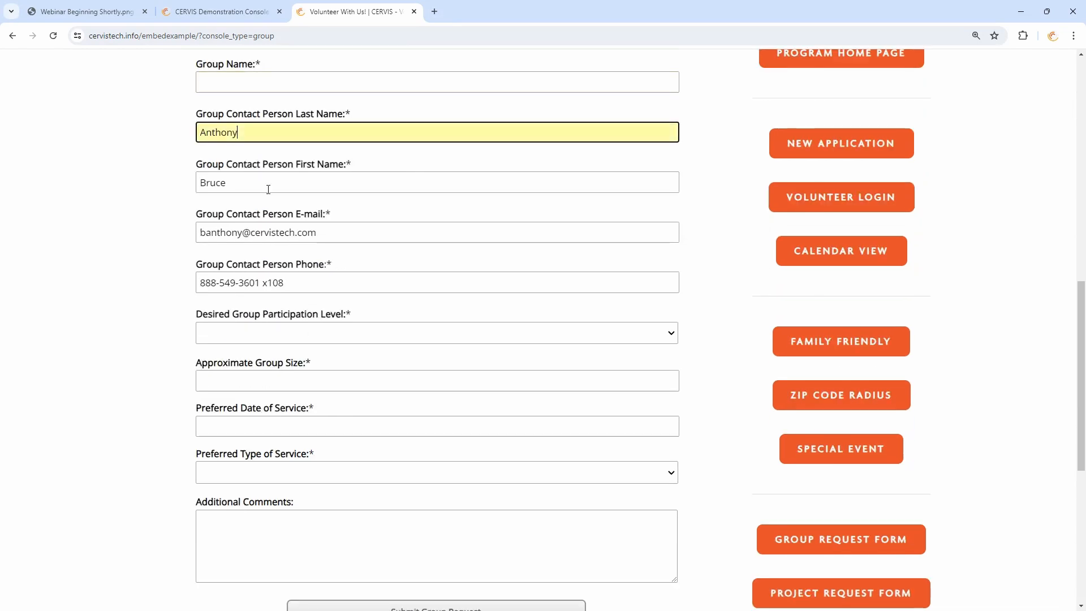
{"action": "left_click", "coordinate": [266, 184]}
{"action": "left_click", "coordinate": [286, 232]}
{"action": "left_click", "coordinate": [306, 282]}
{"action": "left_click", "coordinate": [280, 126]}
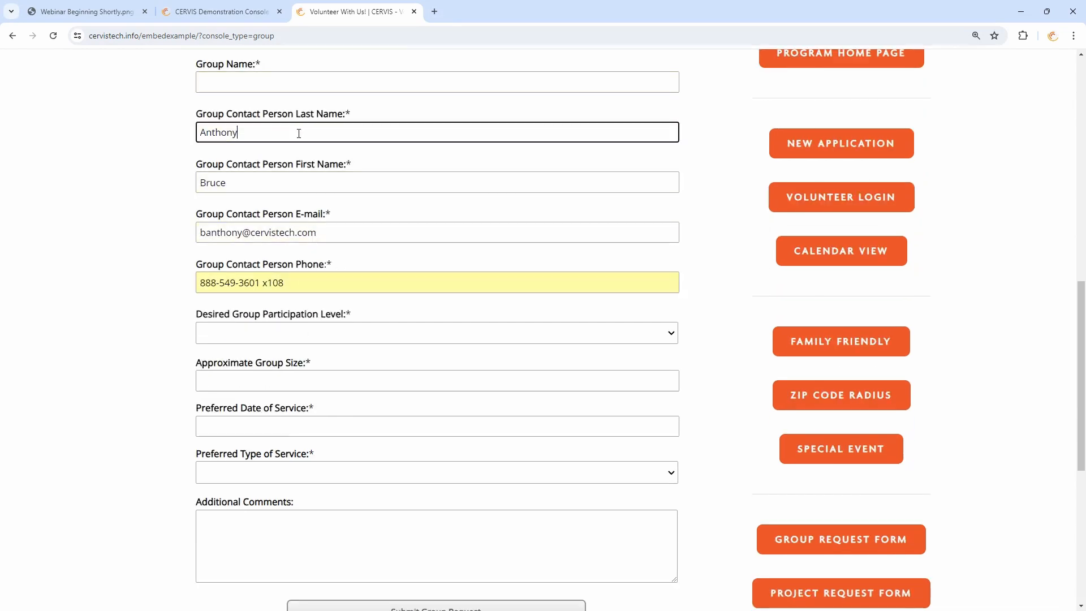
{"action": "left_click", "coordinate": [309, 184]}
{"action": "left_click", "coordinate": [319, 232]}
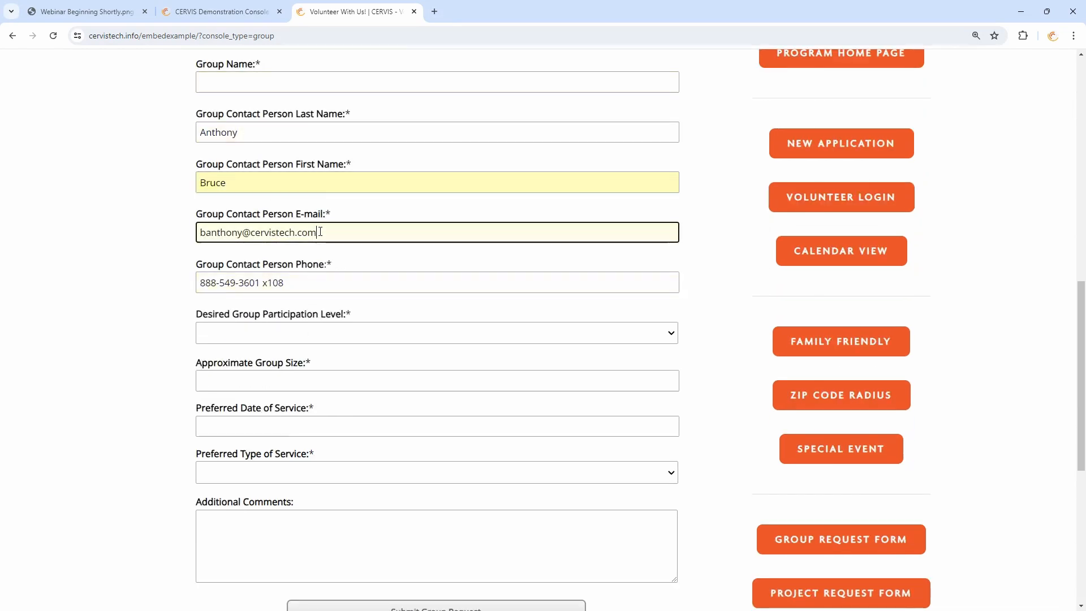
{"action": "left_click", "coordinate": [322, 277]}
{"action": "left_click", "coordinate": [339, 236]}
{"action": "left_click", "coordinate": [337, 274]}
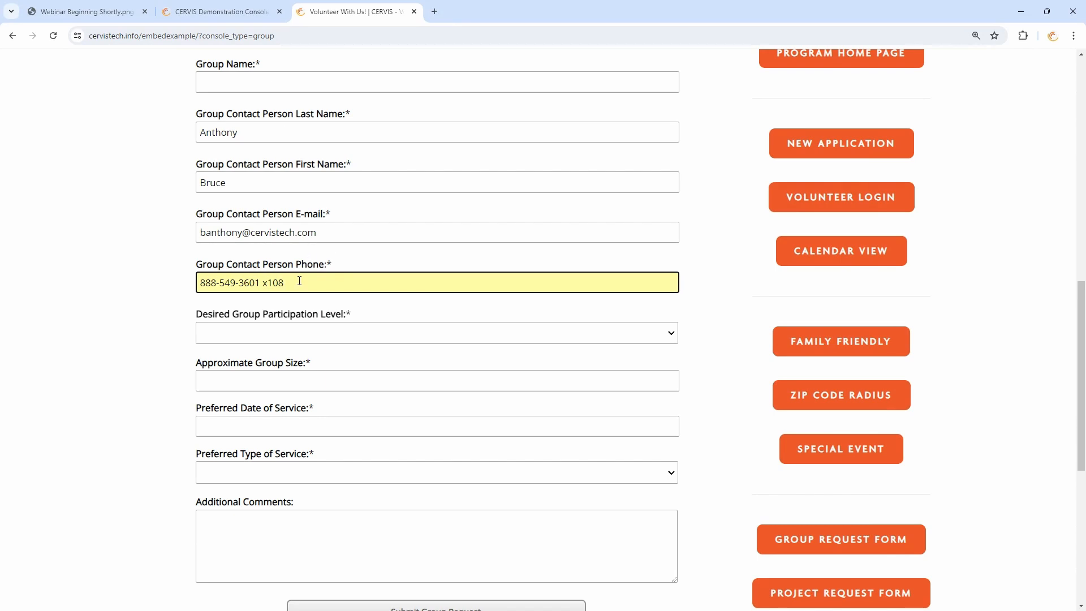
Examine the participation level, approximate group size, preferred date and preferred type of service fields on the request form.
{"action": "scroll", "coordinate": [298, 274], "scroll_direction": "down", "scroll_amount": 2}
{"action": "left_click_drag", "start_coordinate": [216, 201], "coordinate": [326, 201]}
{"action": "left_click_drag", "start_coordinate": [239, 251], "coordinate": [301, 257]}
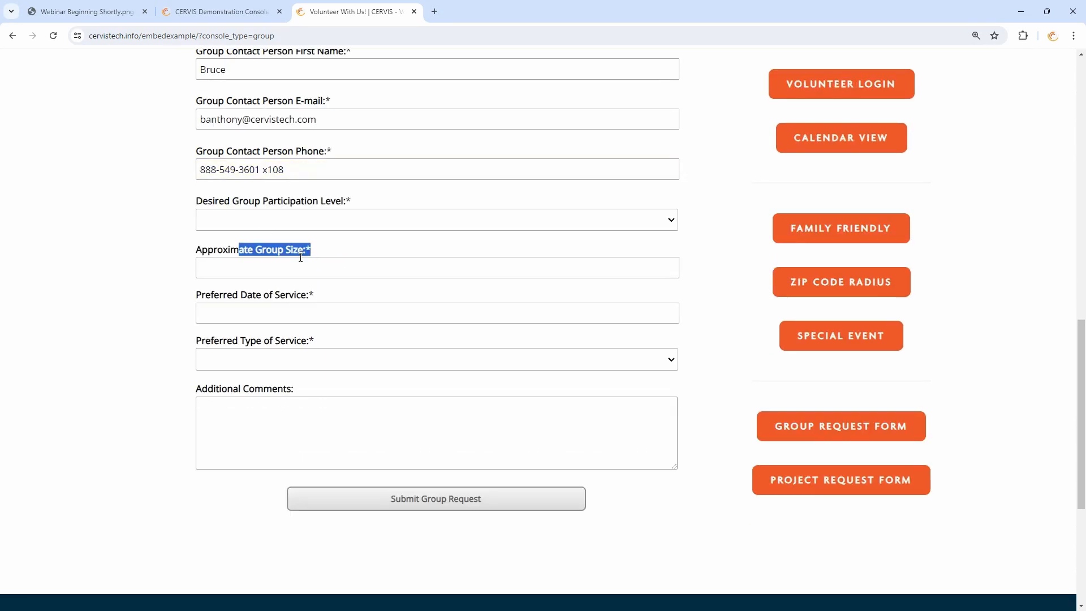
{"action": "left_click_drag", "start_coordinate": [247, 303], "coordinate": [306, 299]}
{"action": "left_click_drag", "start_coordinate": [256, 344], "coordinate": [328, 347]}
Set the desired group participation level on the request form to One-time.
{"action": "mouse_move", "coordinate": [336, 201]}
{"action": "left_mouse_down"}
{"action": "mouse_move", "coordinate": [233, 204]}
{"action": "mouse_move", "coordinate": [327, 206]}
{"action": "left_mouse_up"}
{"action": "left_click", "coordinate": [255, 206]}
{"action": "left_click", "coordinate": [349, 223]}
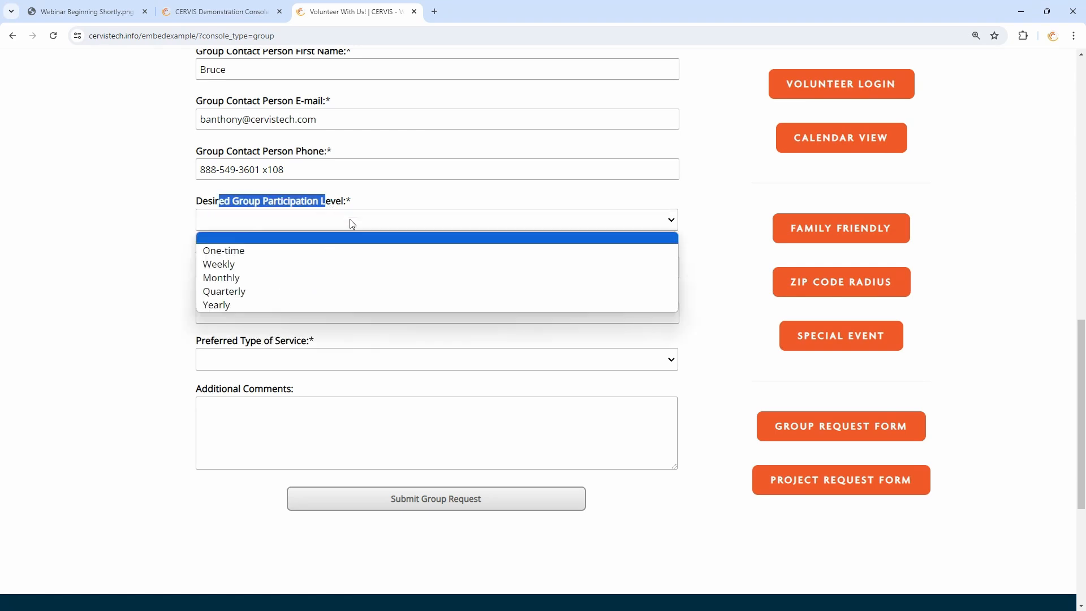
{"action": "left_click", "coordinate": [253, 252]}
Examine the group size, preferred date, additional comments fields and the preferred type of service choices on the request form.
{"action": "left_click", "coordinate": [285, 267]}
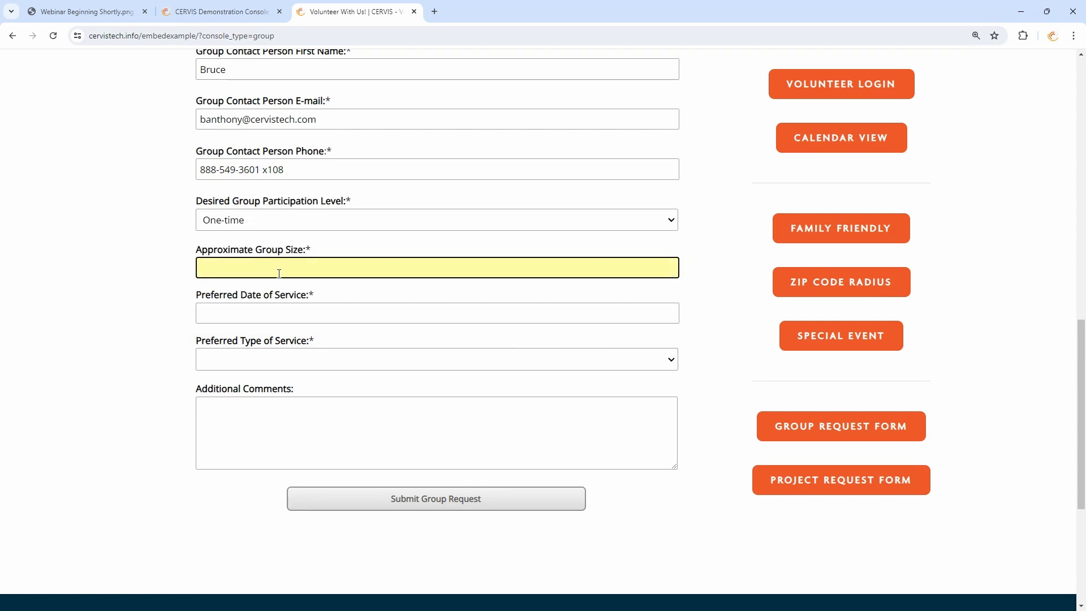
{"action": "left_click", "coordinate": [277, 311]}
{"action": "left_click", "coordinate": [274, 361]}
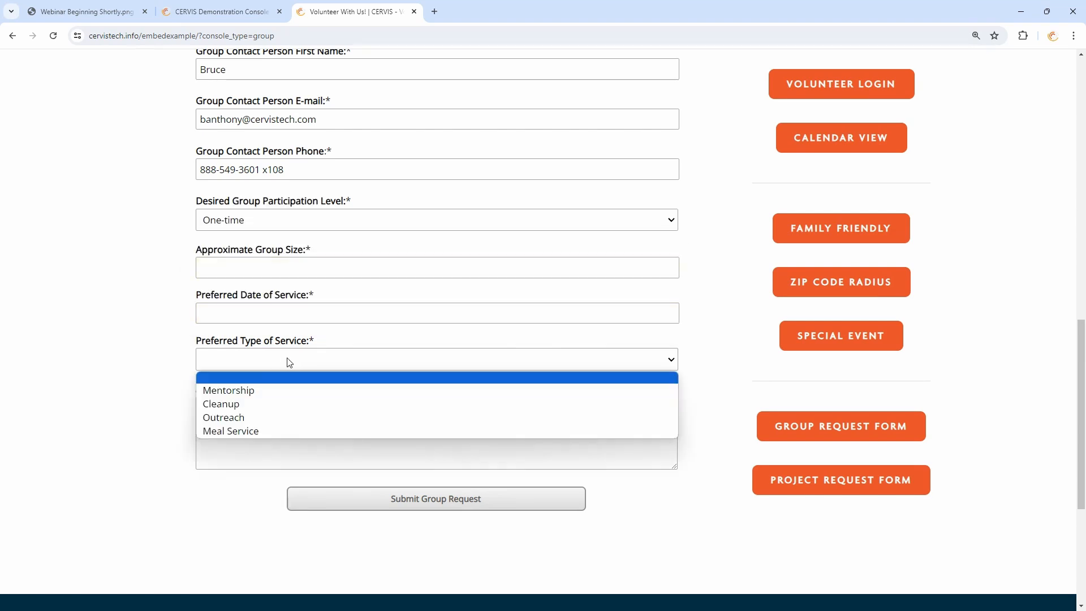
{"action": "left_click", "coordinate": [298, 350]}
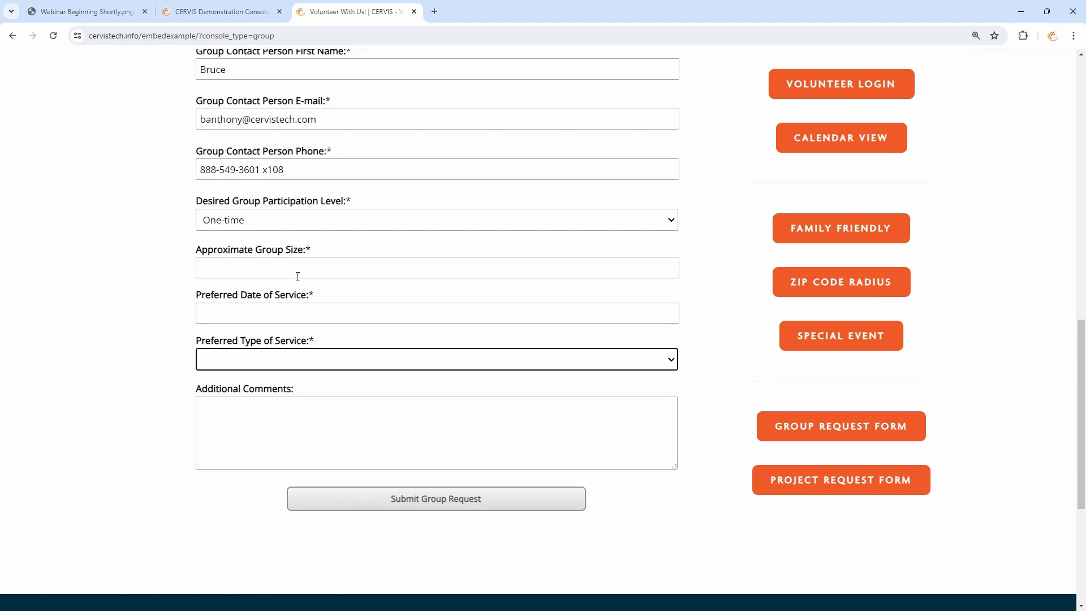
{"action": "left_click", "coordinate": [300, 202]}
{"action": "left_click", "coordinate": [281, 251]}
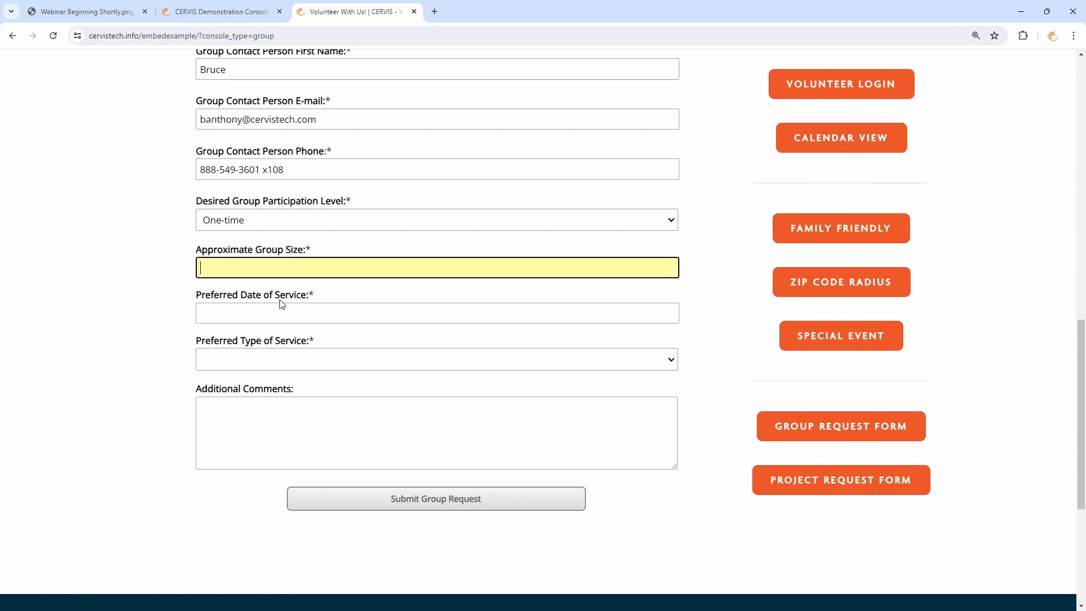
{"action": "left_click", "coordinate": [300, 344]}
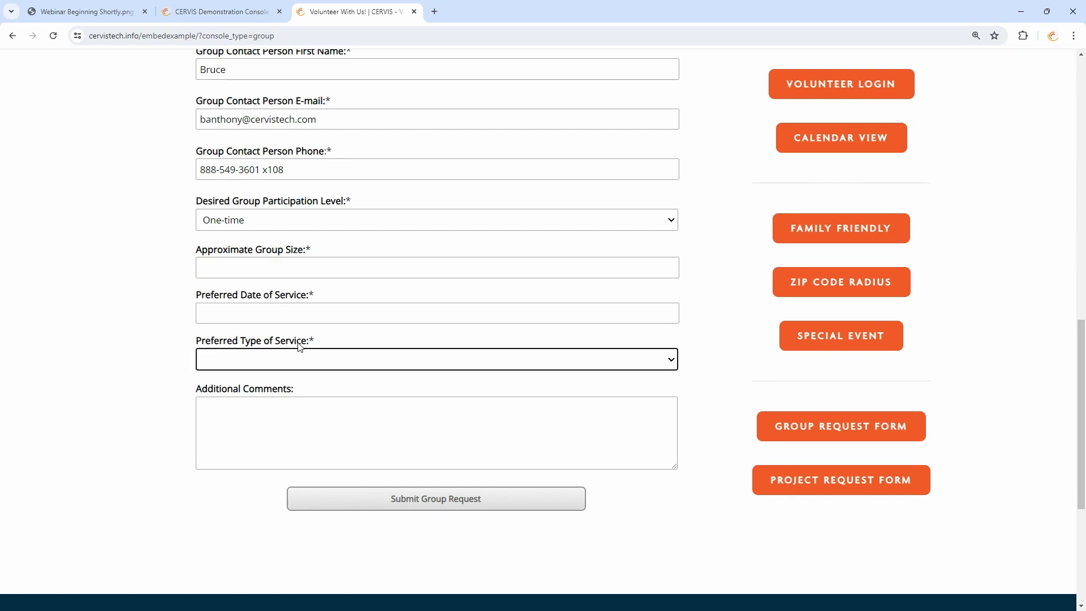
{"action": "left_click", "coordinate": [250, 388]}
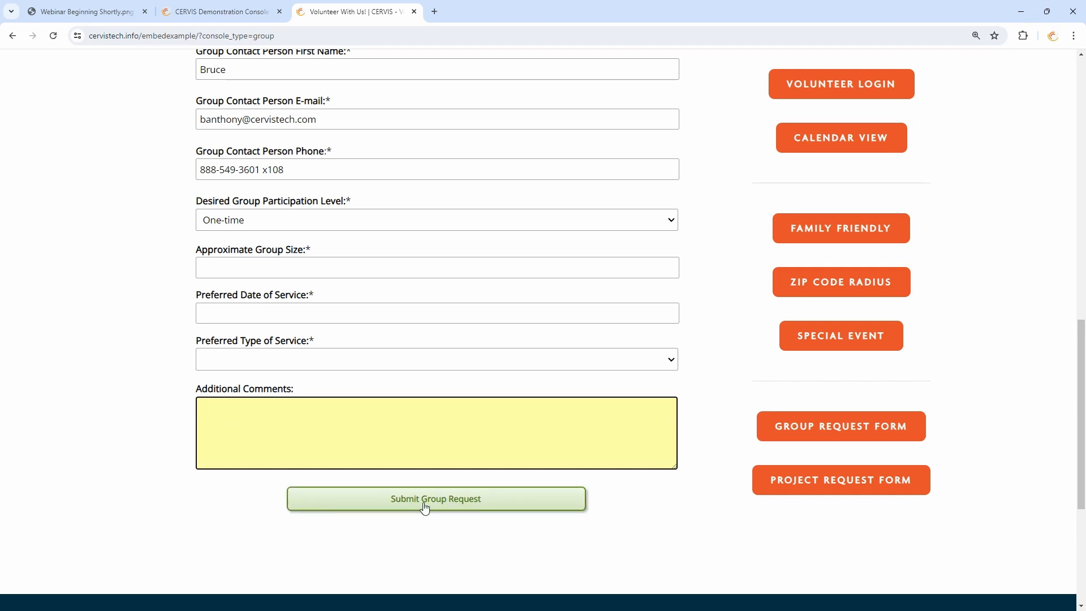
Return to the CERVIS demonstration console, go to its login page in full-screen view and log in with Google.
{"action": "left_click", "coordinate": [221, 11]}
{"action": "left_click", "coordinate": [736, 184]}
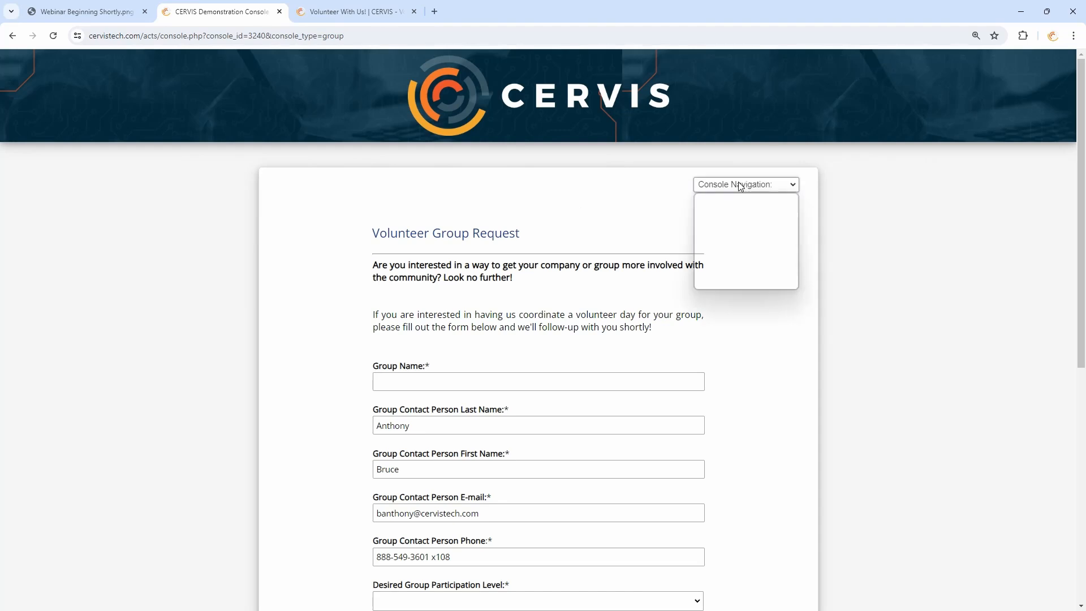
{"action": "left_click", "coordinate": [760, 209]}
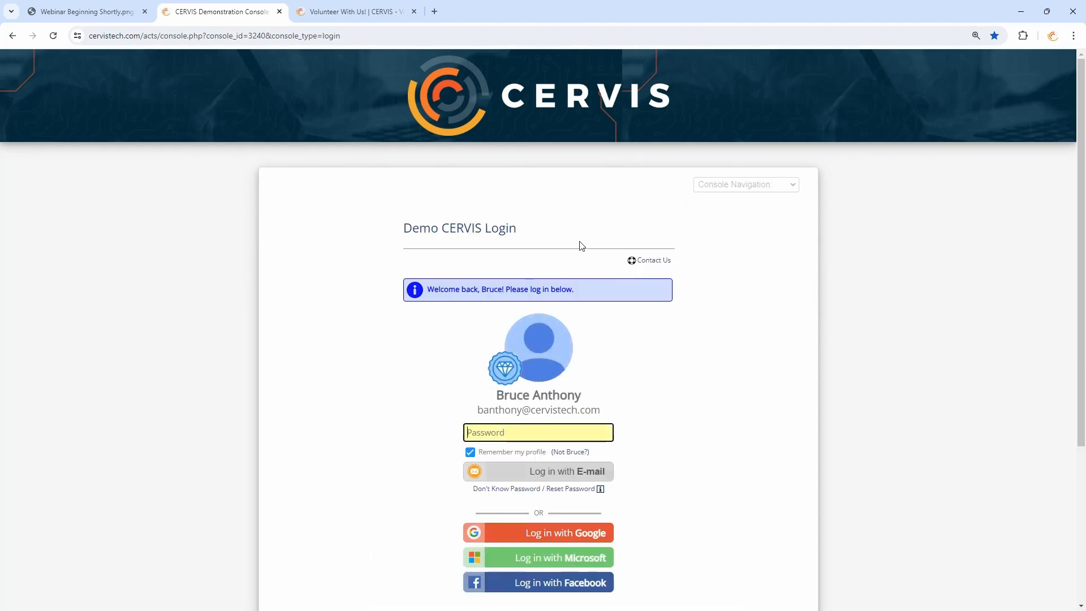
{"action": "key", "text": "F11"}
{"action": "left_click", "coordinate": [584, 484]}
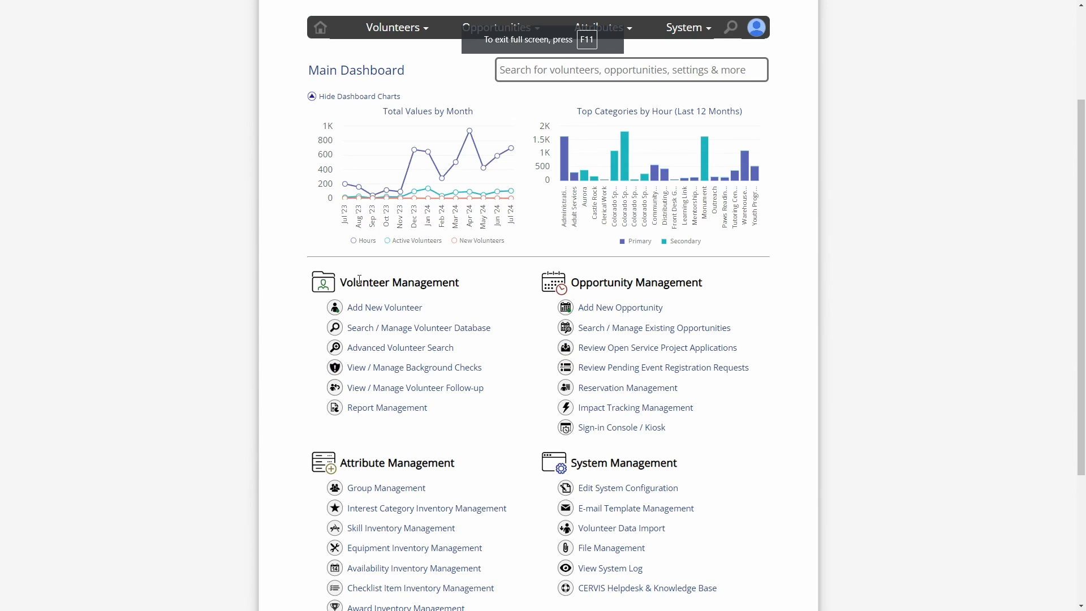
Open the volunteer follow-up page from Volunteer Management and bring up its follow-up assignment listing.
{"action": "left_click_drag", "start_coordinate": [354, 282], "coordinate": [448, 283]}
{"action": "left_click", "coordinate": [467, 285]}
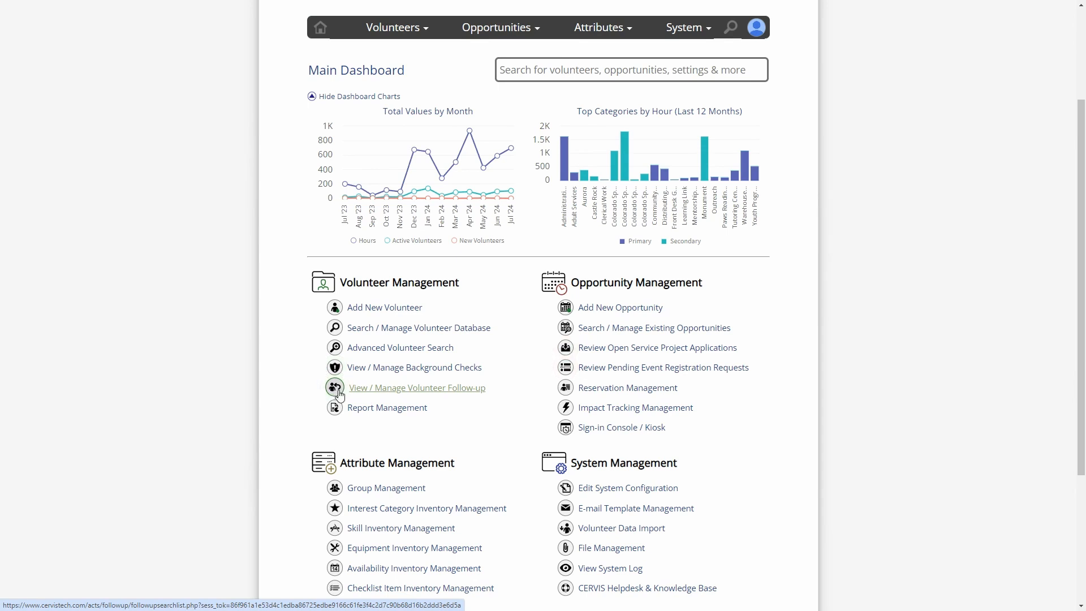
{"action": "left_click", "coordinate": [402, 389]}
{"action": "scroll", "coordinate": [679, 263], "scroll_direction": "down", "scroll_amount": 3}
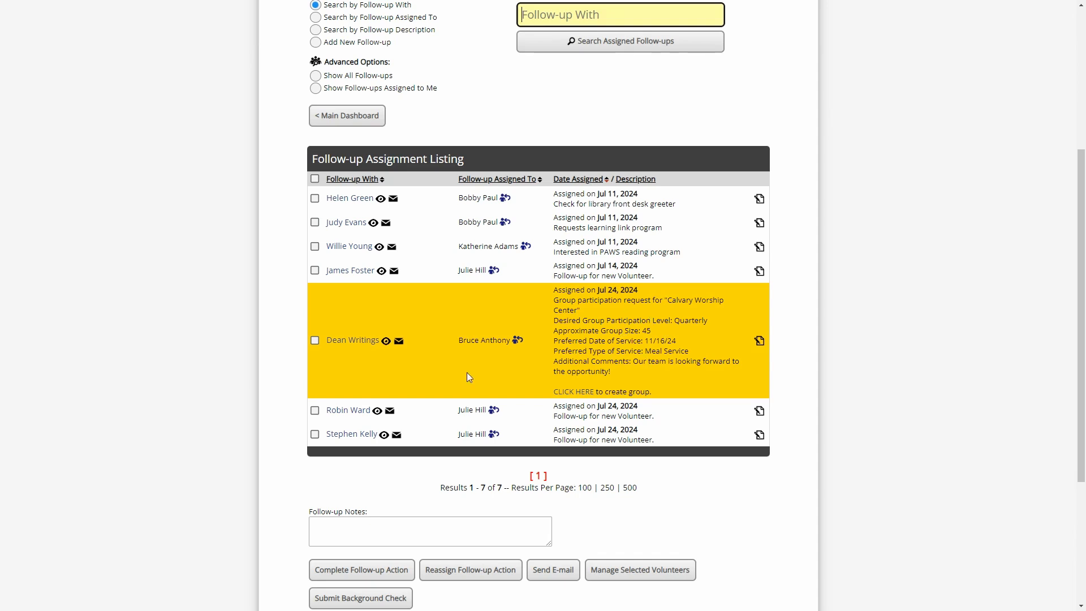
Review the Calvary Worship Center participation request in the follow-up listing and open the group creation form from it.
{"action": "mouse_move", "coordinate": [372, 363]}
{"action": "left_click_drag", "start_coordinate": [599, 300], "coordinate": [640, 368]}
{"action": "left_click", "coordinate": [668, 306]}
{"action": "left_click", "coordinate": [677, 321]}
{"action": "left_click", "coordinate": [645, 362]}
{"action": "left_click", "coordinate": [639, 368]}
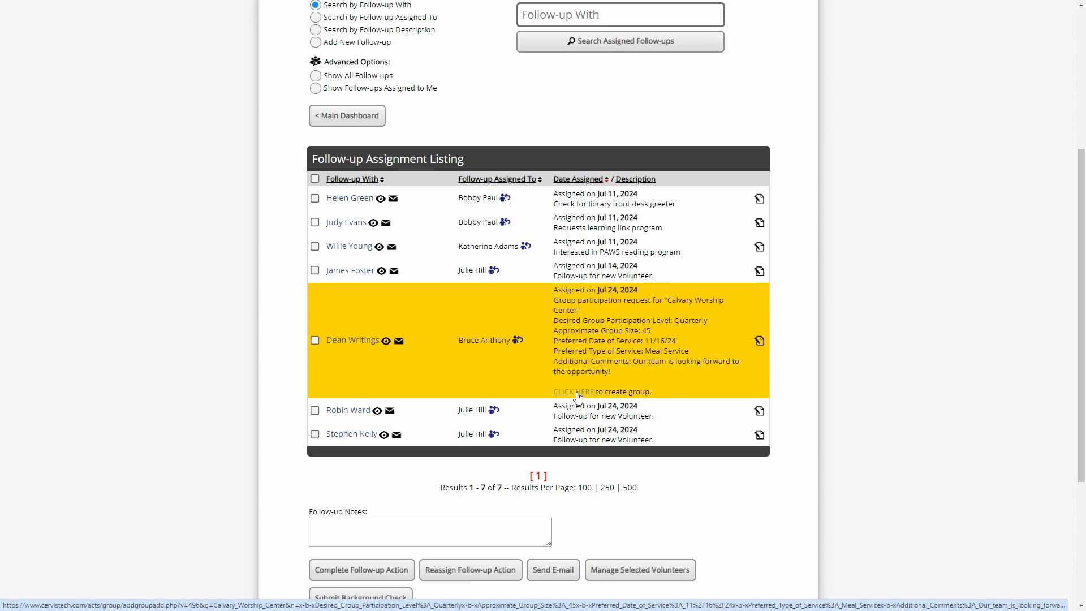
{"action": "left_click", "coordinate": [574, 392]}
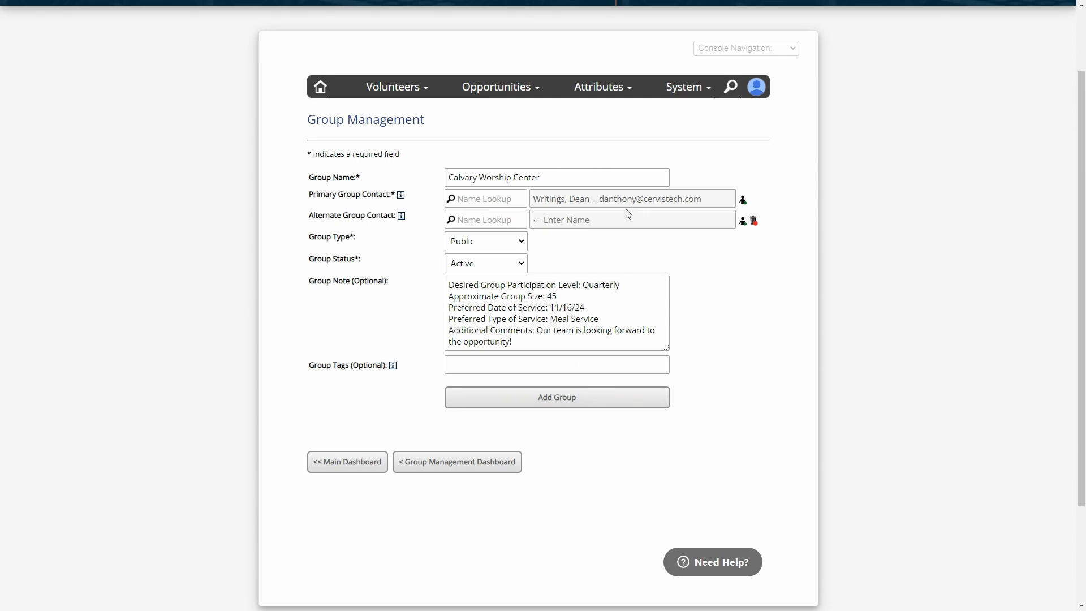
Check the prefilled group name and primary group contact on the new group form.
{"action": "left_click_drag", "start_coordinate": [543, 178], "coordinate": [431, 184]}
{"action": "left_click", "coordinate": [546, 182]}
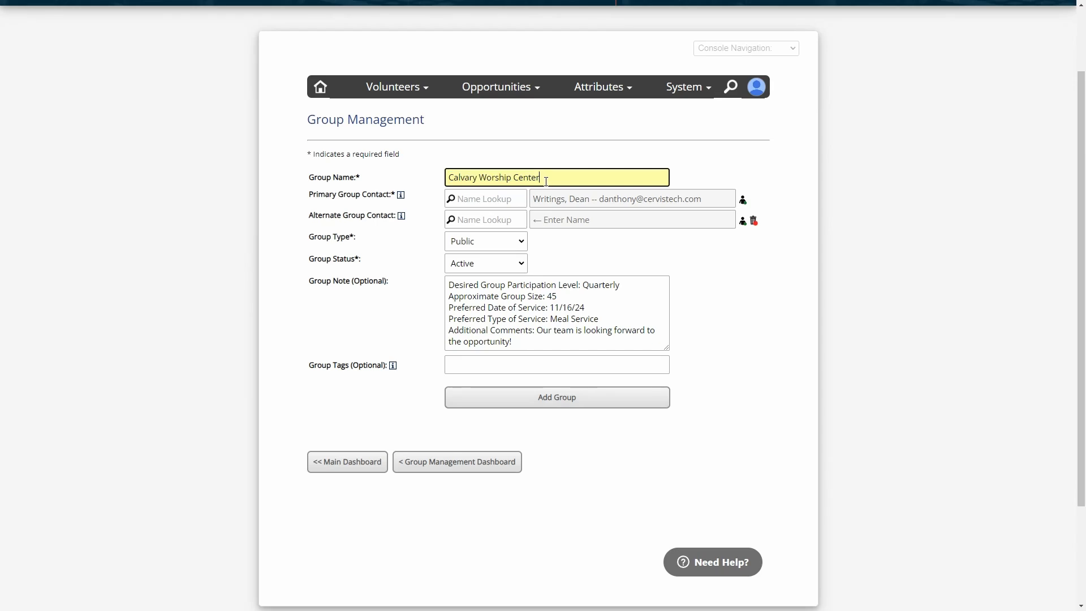
{"action": "left_click", "coordinate": [500, 201]}
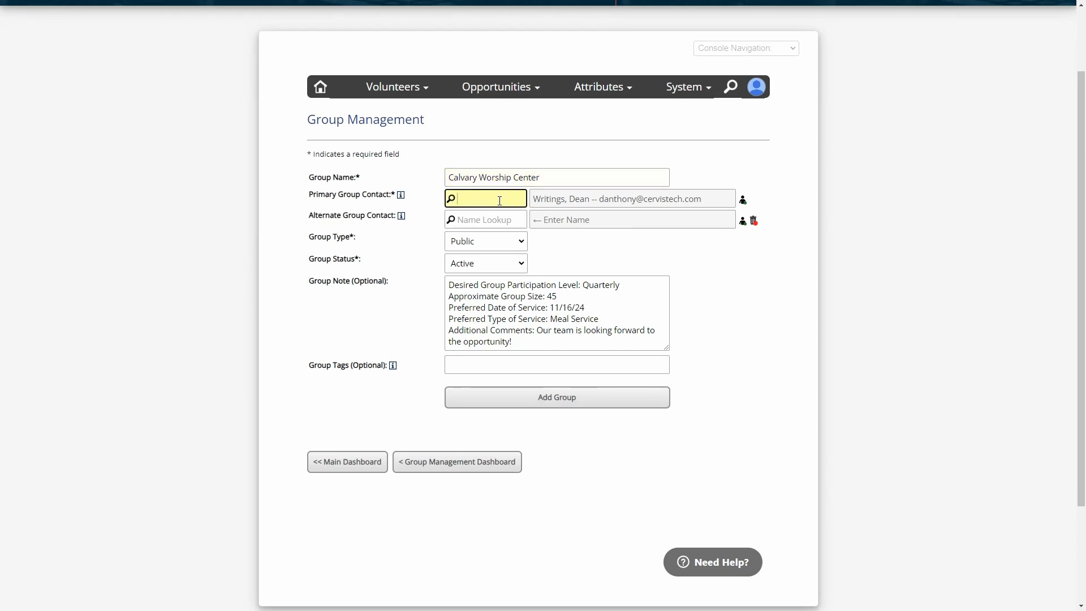
Choose Public as the group type and Active as the group status, and review the prefilled group note.
{"action": "left_click", "coordinate": [478, 244]}
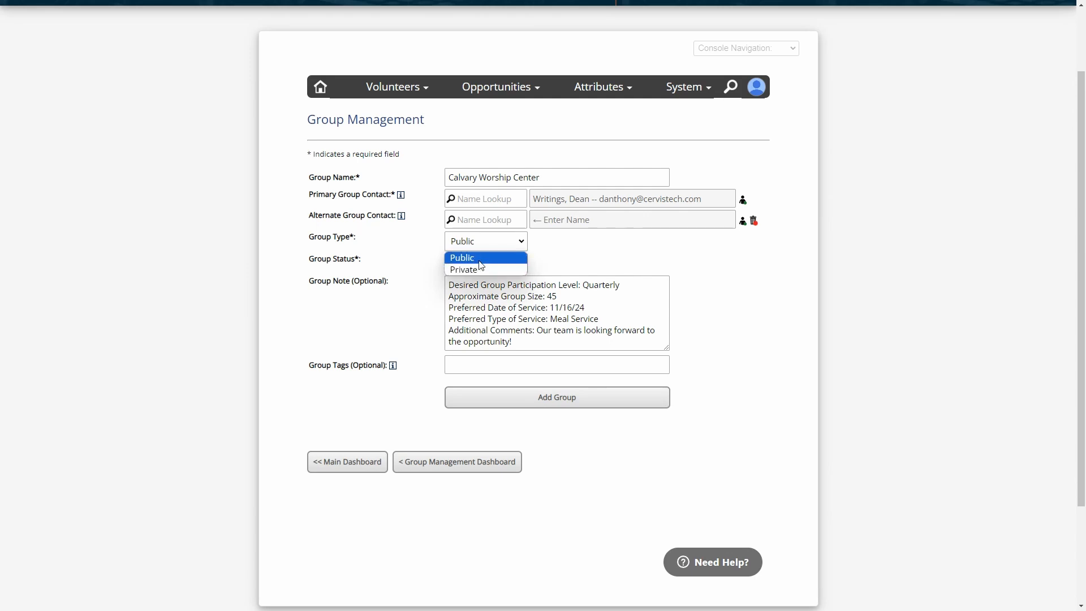
{"action": "left_click", "coordinate": [479, 260]}
{"action": "left_click", "coordinate": [485, 263]}
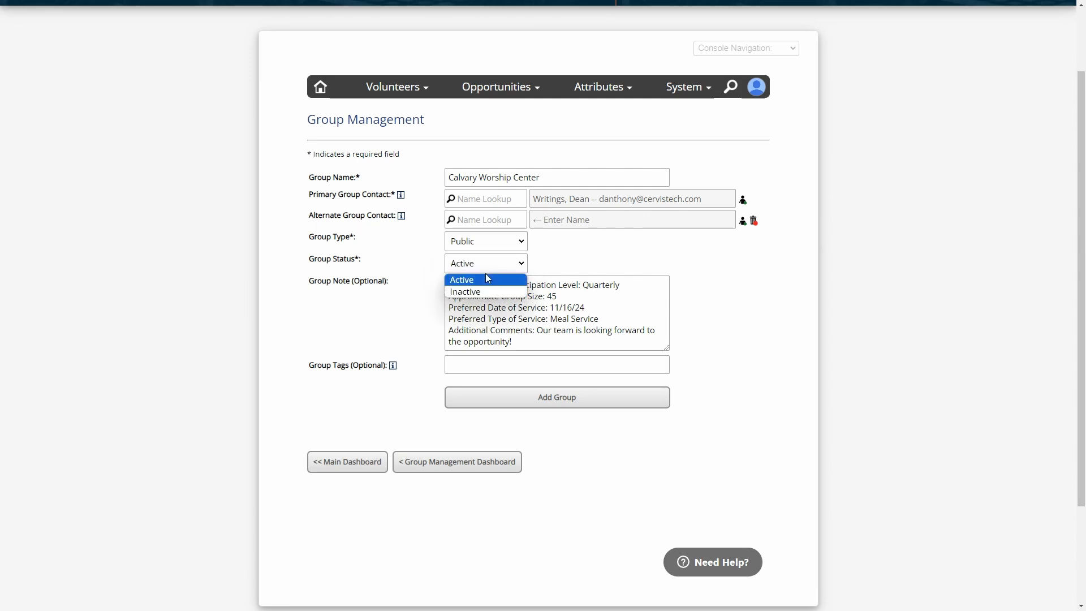
{"action": "left_click", "coordinate": [487, 279]}
{"action": "key", "text": "Tab"}
{"action": "left_click_drag", "start_coordinate": [472, 282], "coordinate": [522, 344]}
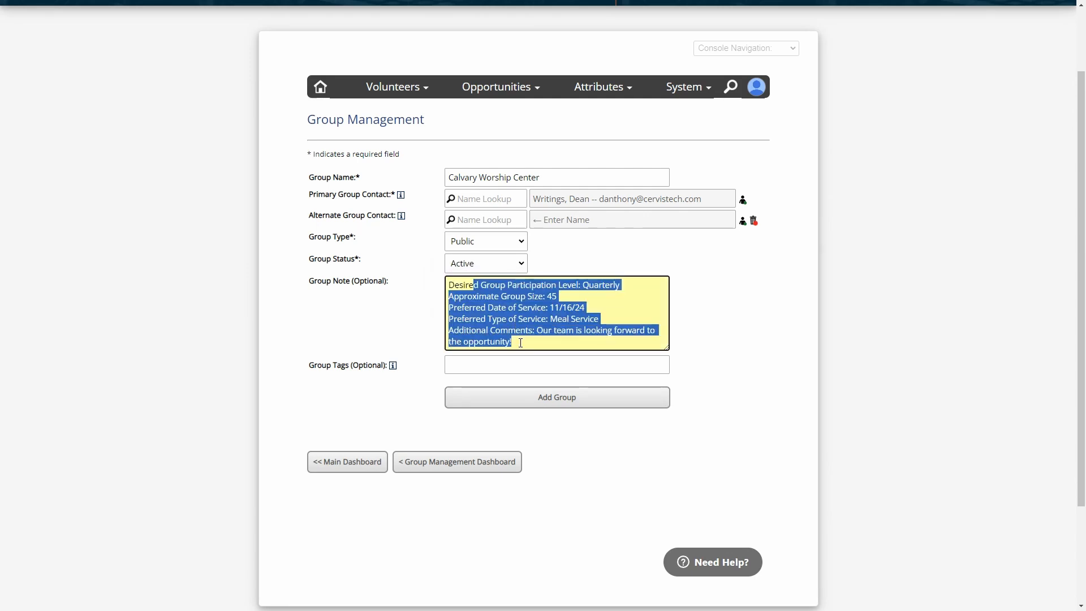
{"action": "left_click", "coordinate": [521, 344]}
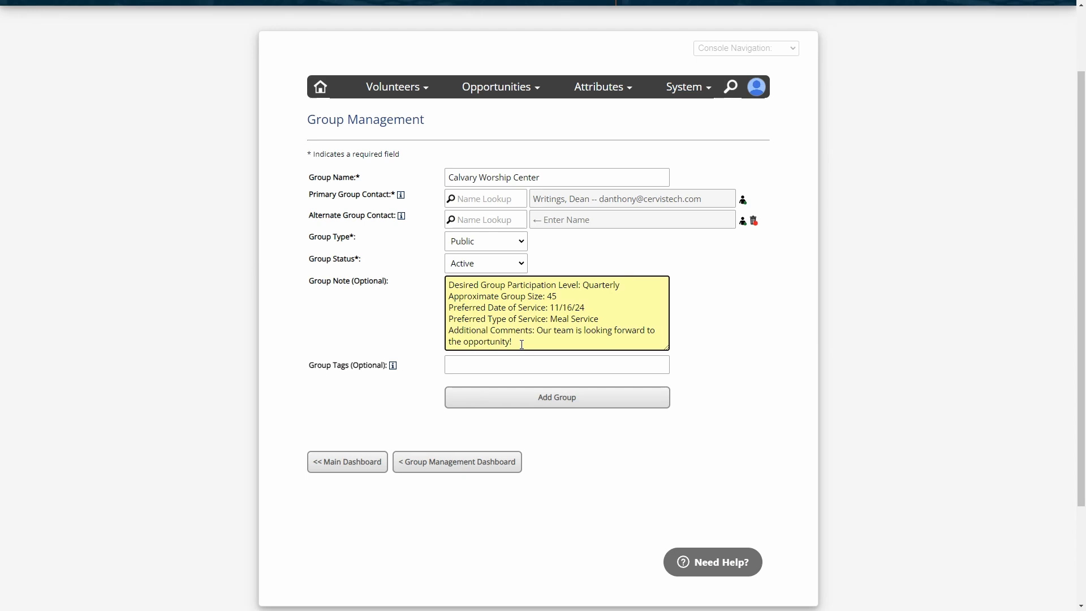
Tag the group with church and community_partner and add the Calvary Worship Center group.
{"action": "left_click", "coordinate": [496, 364]}
{"action": "type", "text": "chu"}
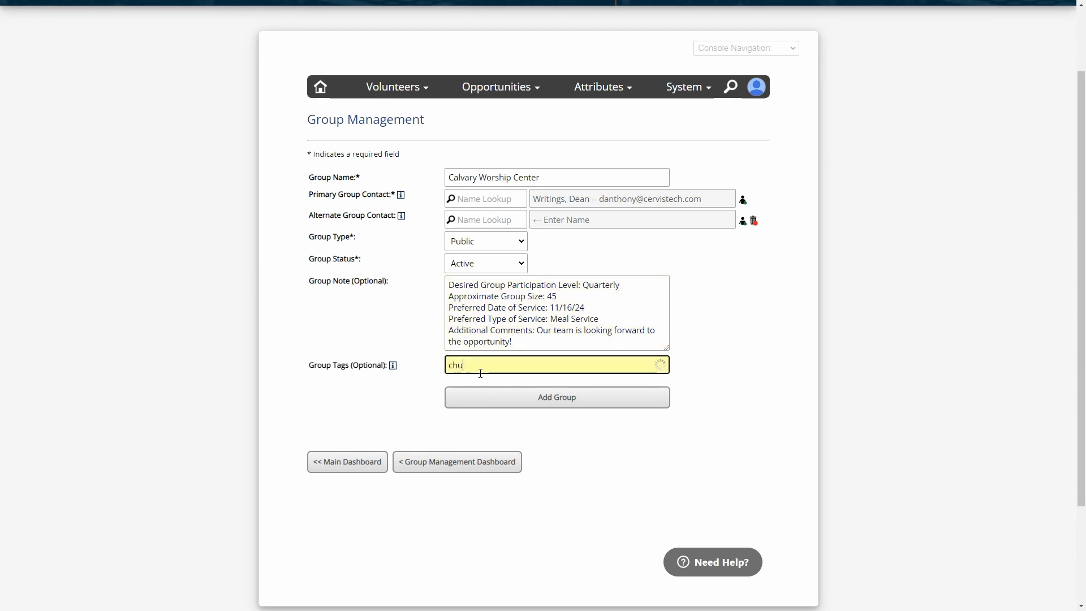
{"action": "type", "text": "rch, partner"}
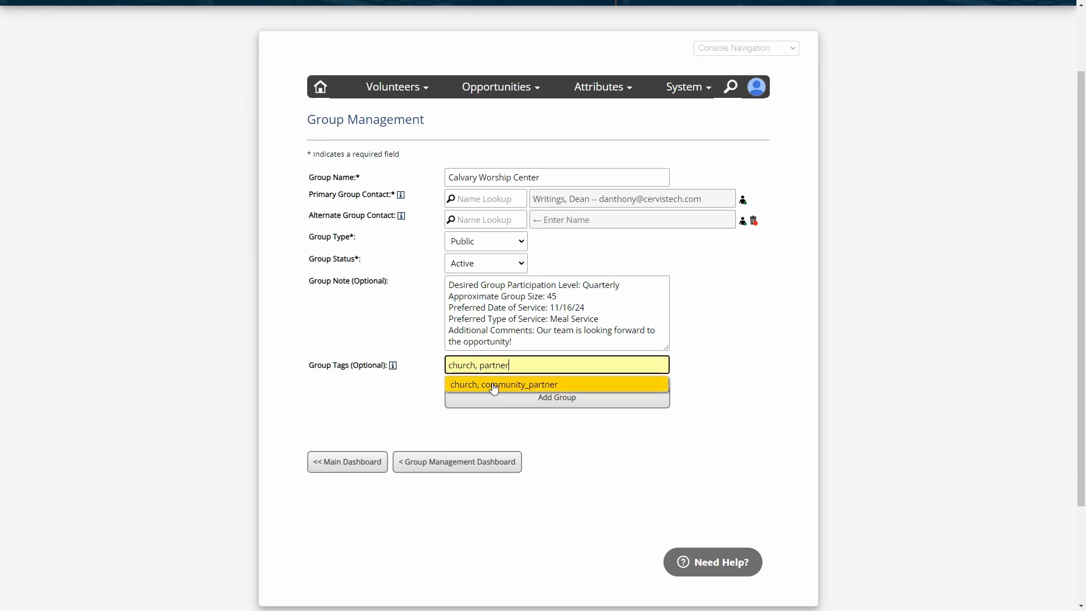
{"action": "left_click", "coordinate": [495, 384]}
{"action": "left_click", "coordinate": [419, 374]}
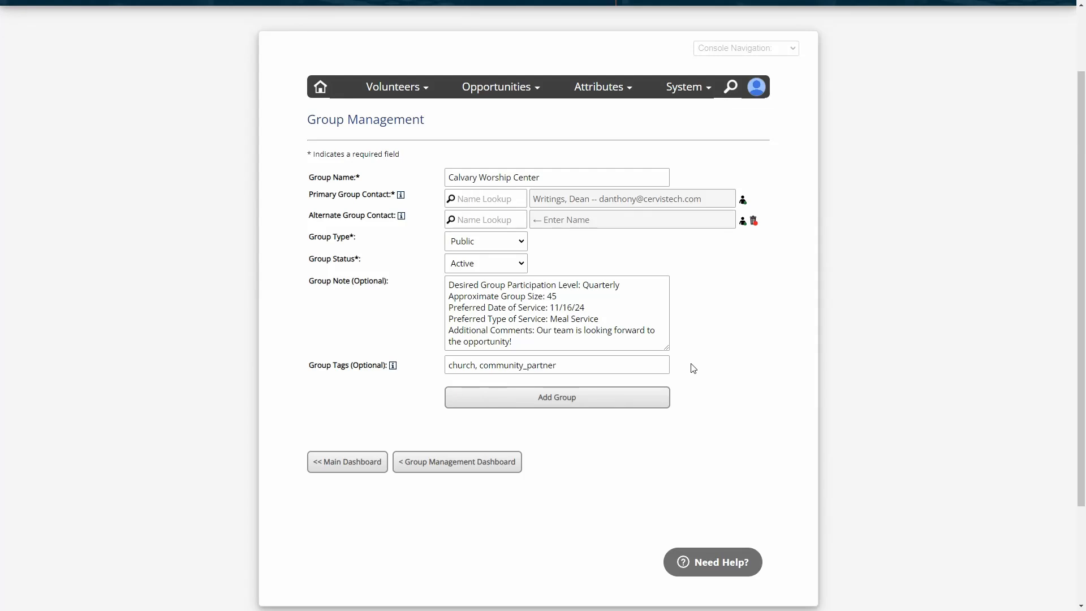
{"action": "left_click", "coordinate": [554, 402]}
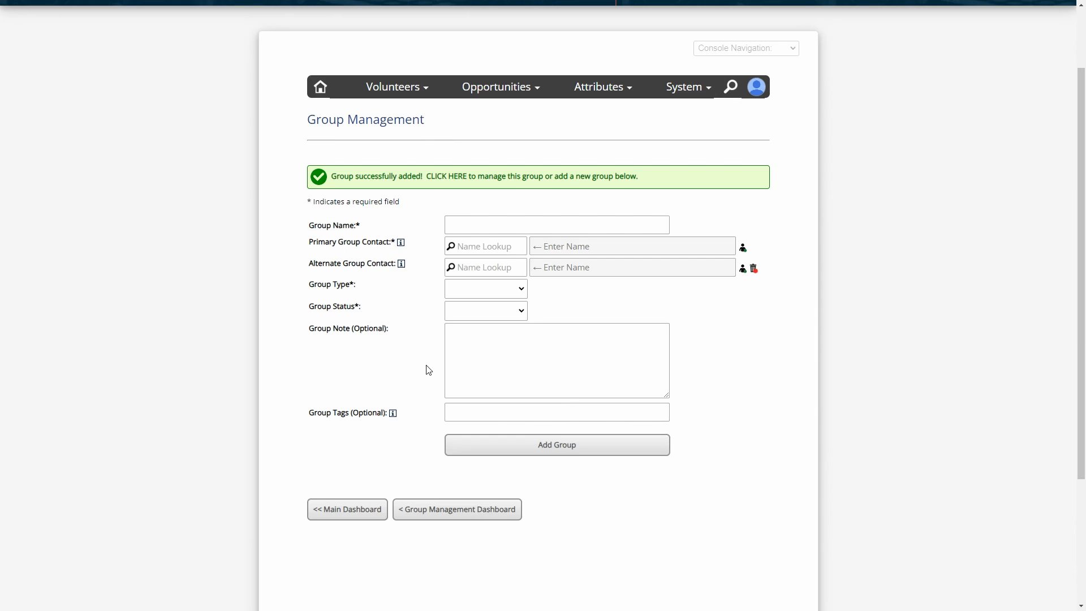
Go to the group management dashboard and open the opportunity registration page for Calvary Worship Center from the group inventory.
{"action": "left_click", "coordinate": [424, 510]}
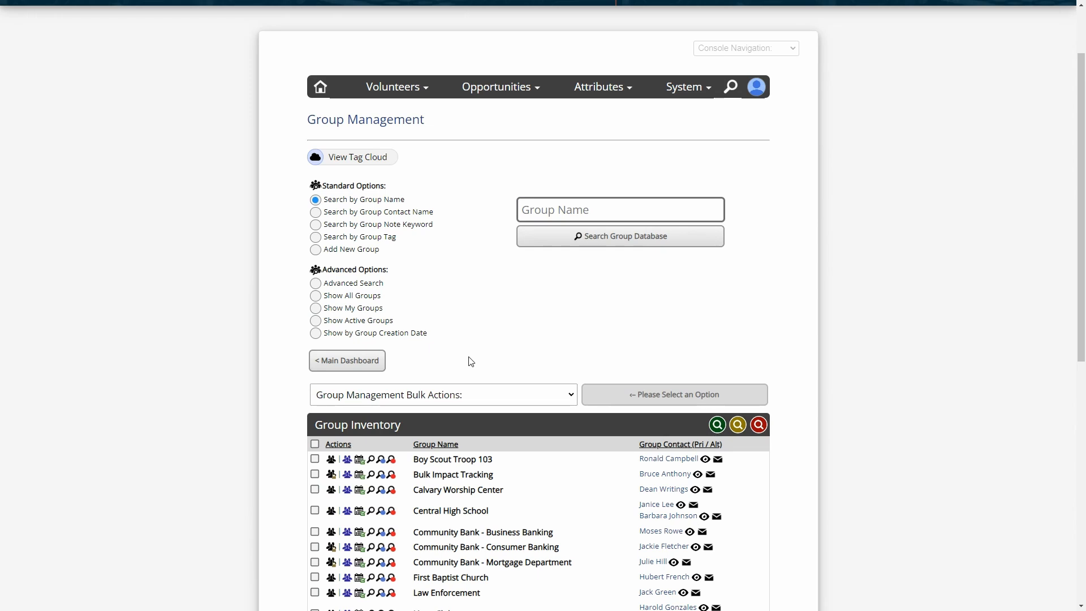
{"action": "scroll", "coordinate": [506, 350], "scroll_direction": "down", "scroll_amount": 2}
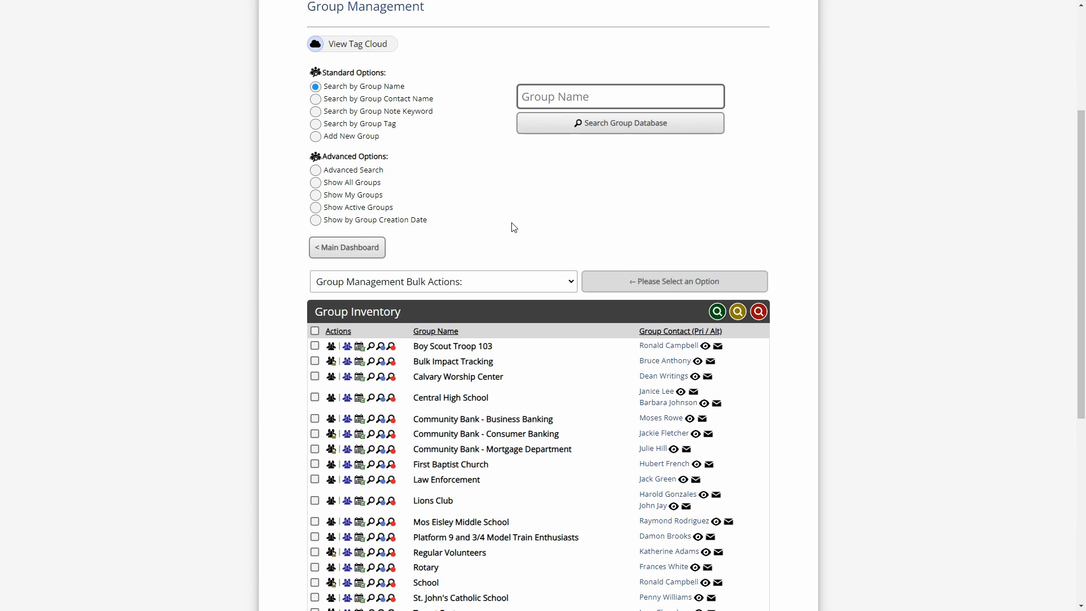
{"action": "scroll", "coordinate": [514, 229], "scroll_direction": "down", "scroll_amount": 1}
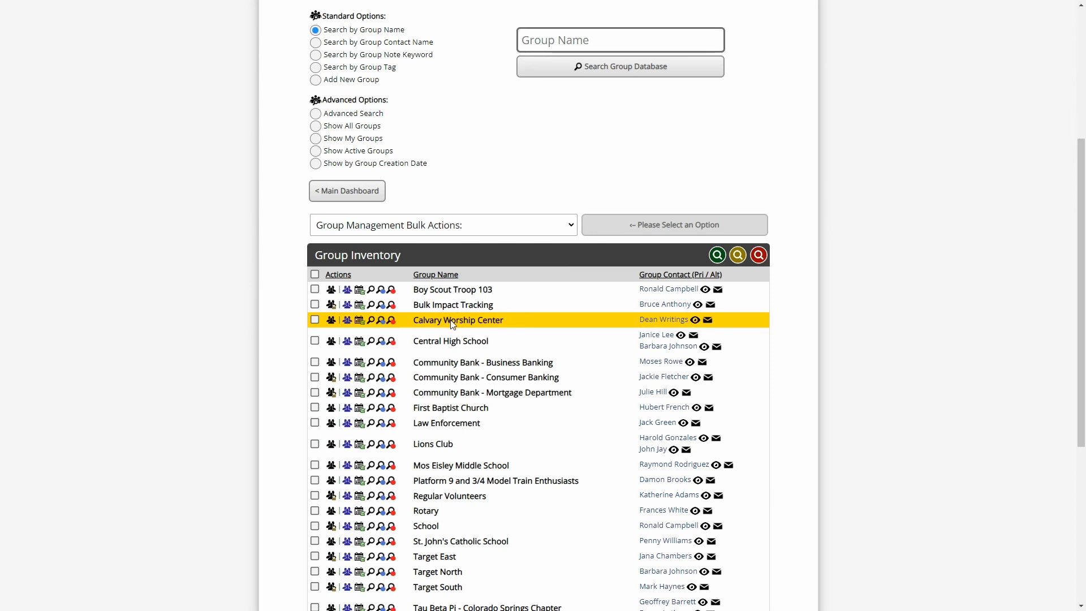
{"action": "left_click", "coordinate": [360, 322]}
{"action": "scroll", "coordinate": [517, 274], "scroll_direction": "up", "scroll_amount": 3}
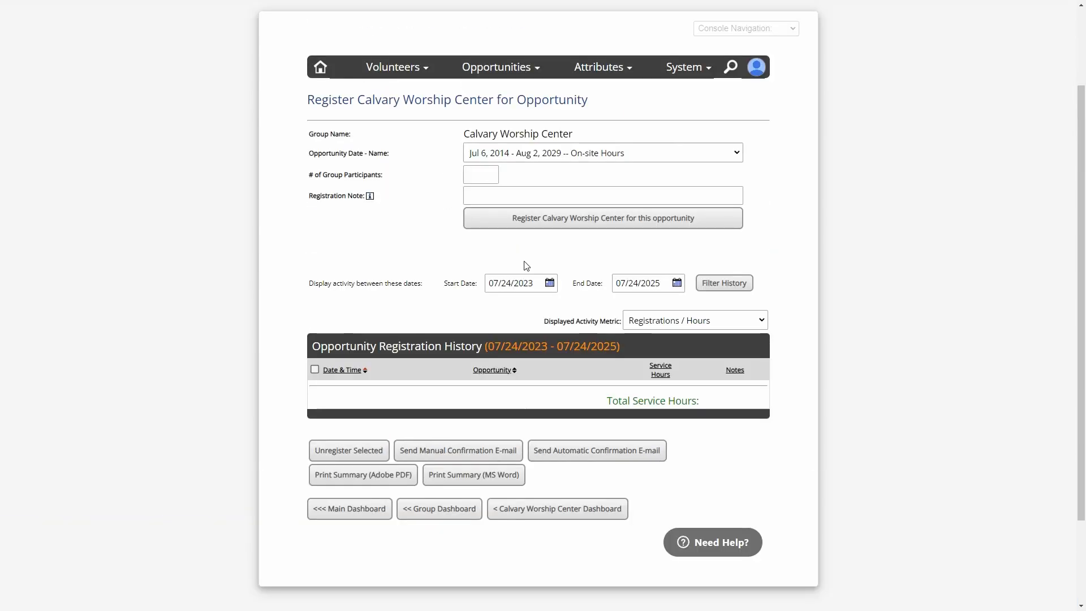
Register Calvary Worship Center for the Jul 31, 2024 8:00 AM Helping Hands Repair Team opportunity with 45 participants, overriding the registration restriction.
{"action": "left_click", "coordinate": [551, 157]}
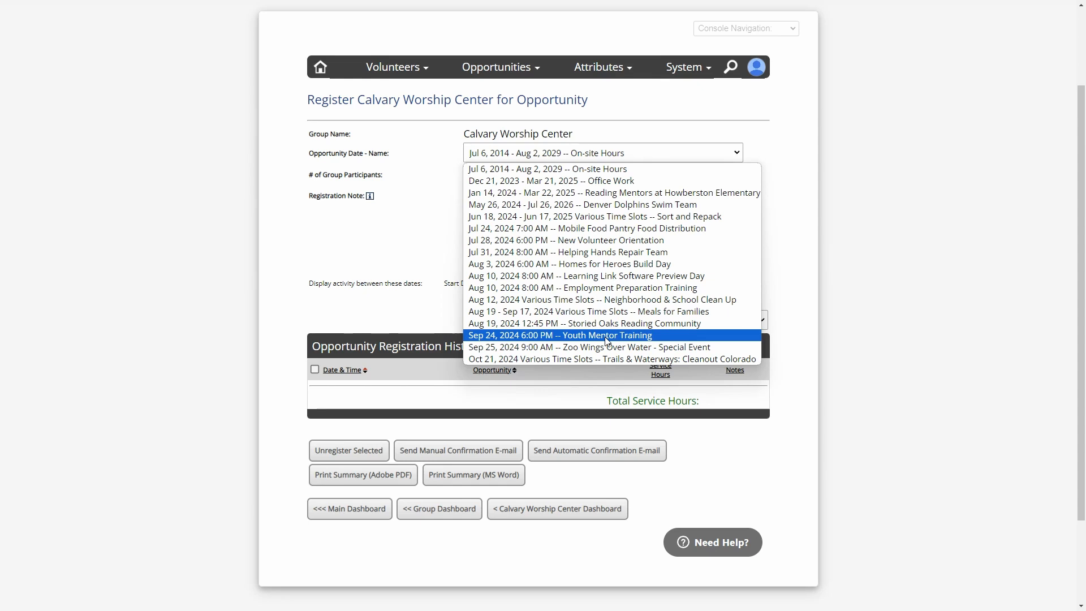
{"action": "left_click", "coordinate": [592, 253]}
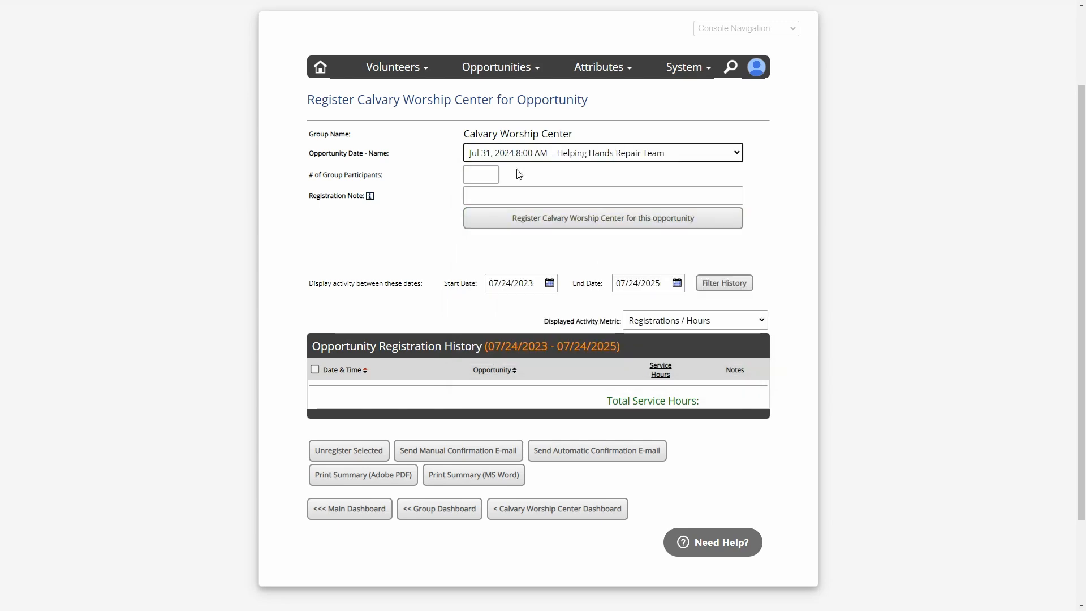
{"action": "left_click", "coordinate": [476, 177]}
{"action": "type", "text": "45"}
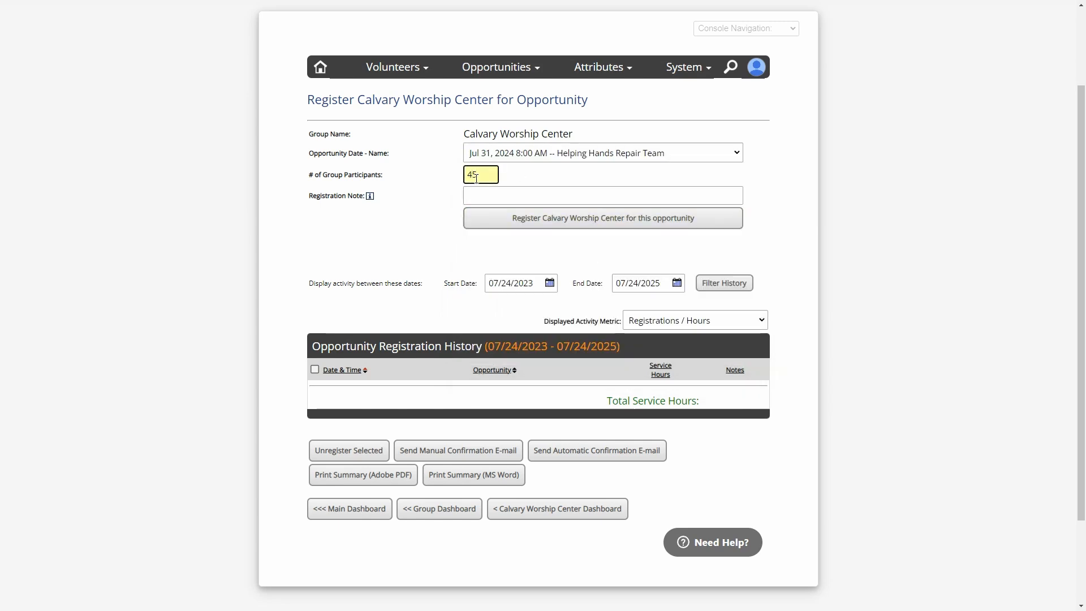
{"action": "left_click", "coordinate": [476, 199]}
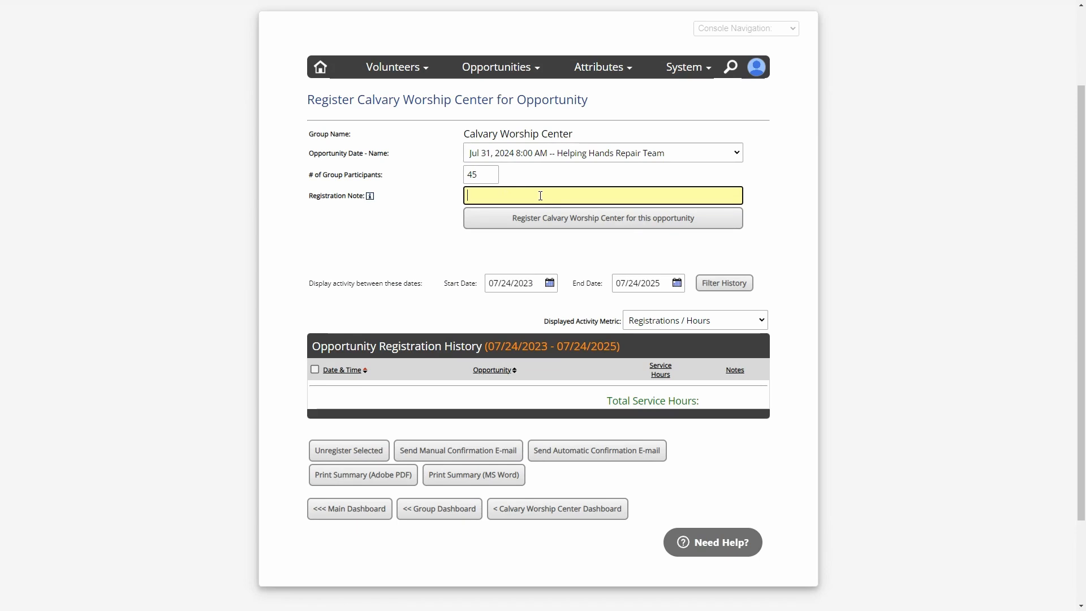
{"action": "left_click", "coordinate": [594, 225]}
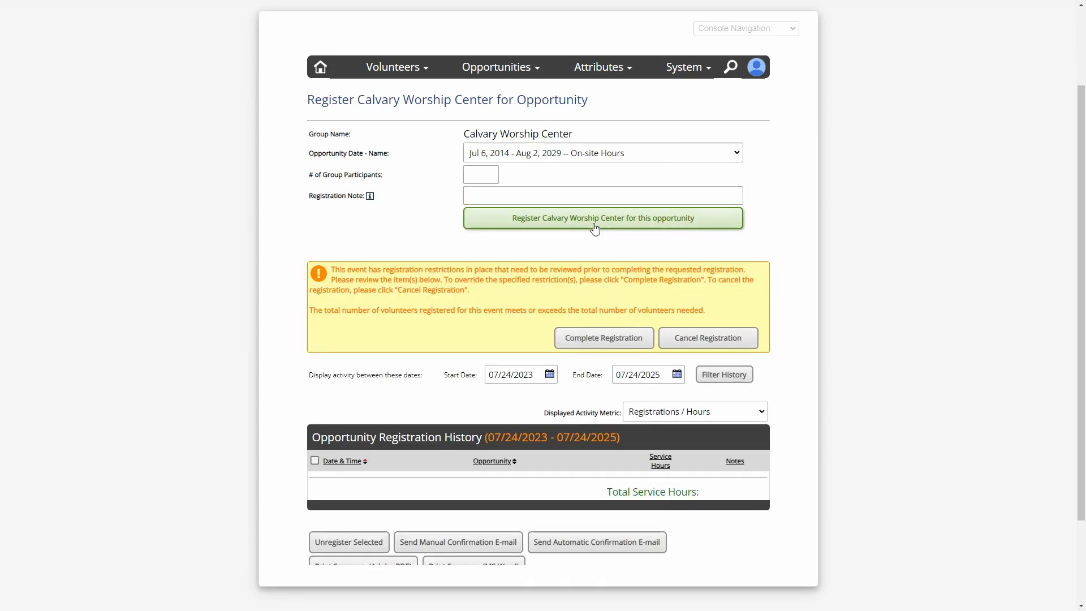
{"action": "left_click", "coordinate": [610, 339]}
{"action": "scroll", "coordinate": [526, 335], "scroll_direction": "down", "scroll_amount": 3}
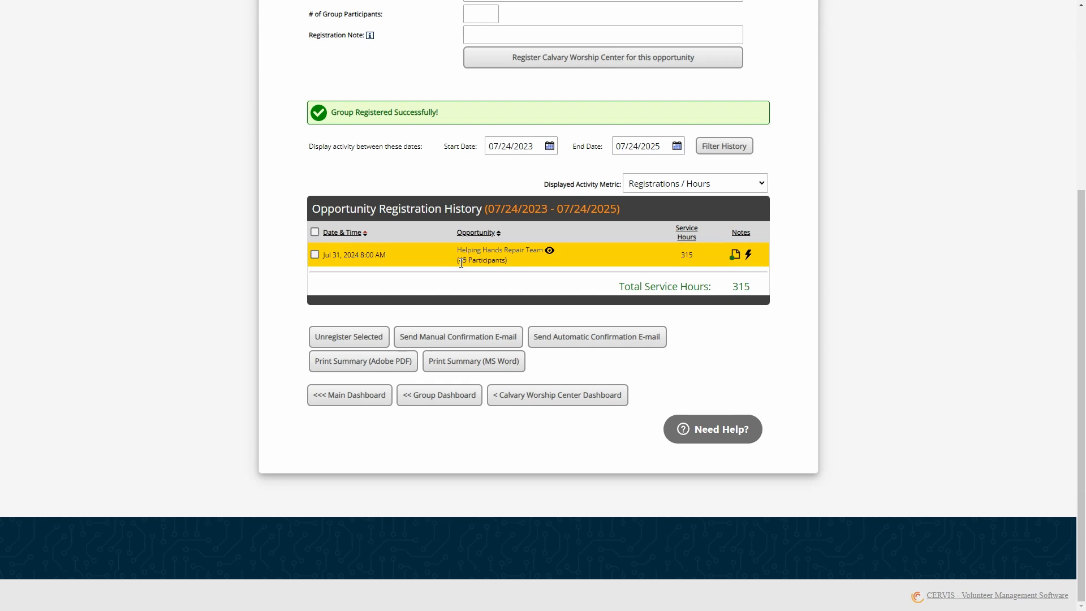
Unregister Calvary Worship Center from the Jul 31, 2024 8:00 AM Helping Hands Repair Team opportunity.
{"action": "left_click_drag", "start_coordinate": [462, 264], "coordinate": [504, 263]}
{"action": "left_click", "coordinate": [521, 269]}
{"action": "scroll", "coordinate": [504, 266], "scroll_direction": "up", "scroll_amount": 2}
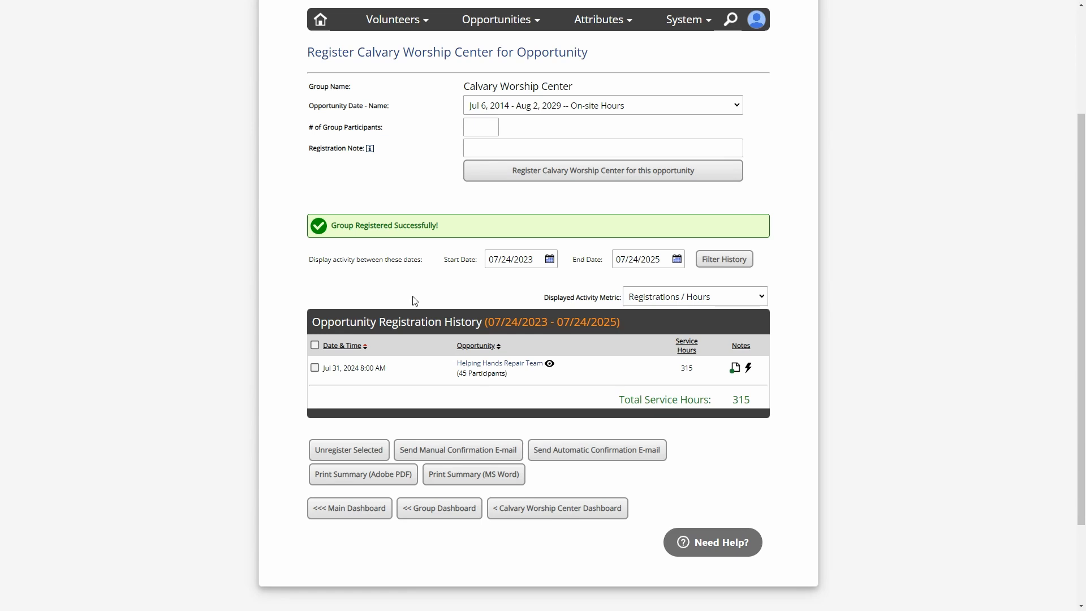
{"action": "left_click_drag", "start_coordinate": [459, 374], "coordinate": [488, 383]}
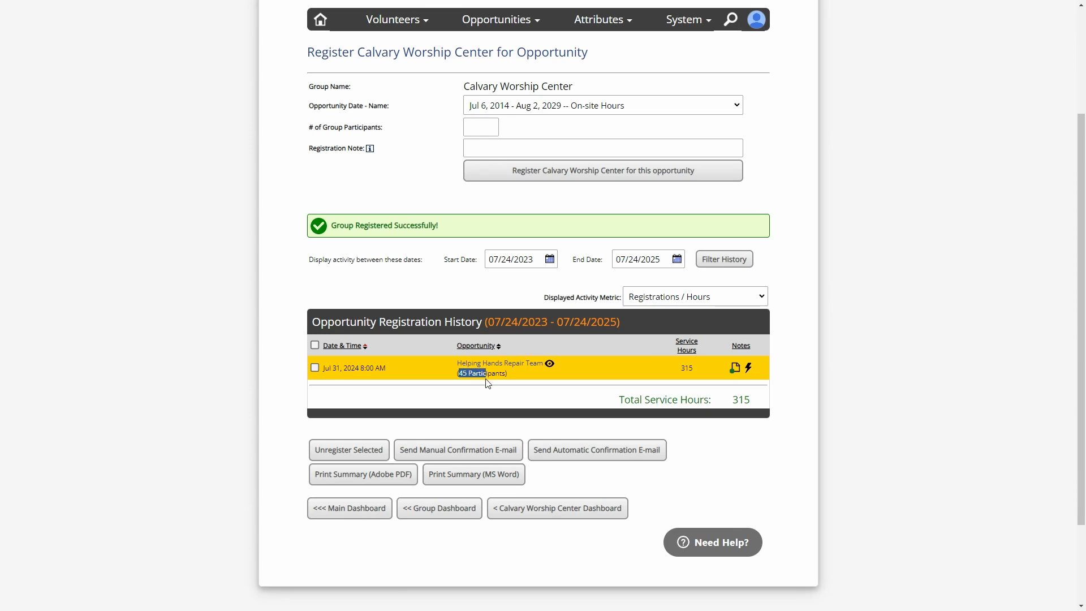
{"action": "left_click", "coordinate": [492, 374]}
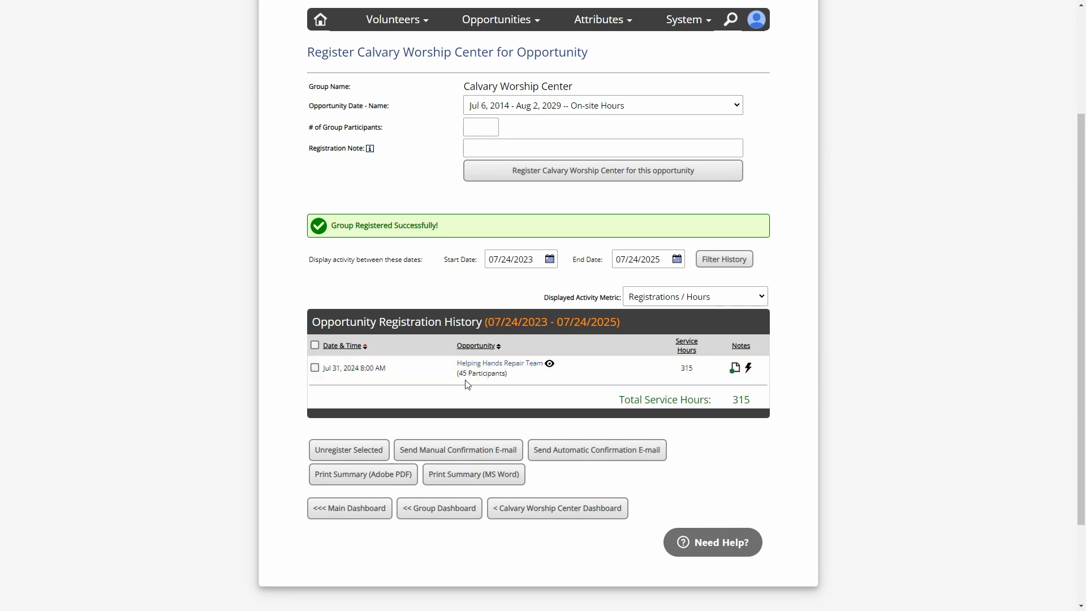
{"action": "left_click", "coordinate": [314, 367]}
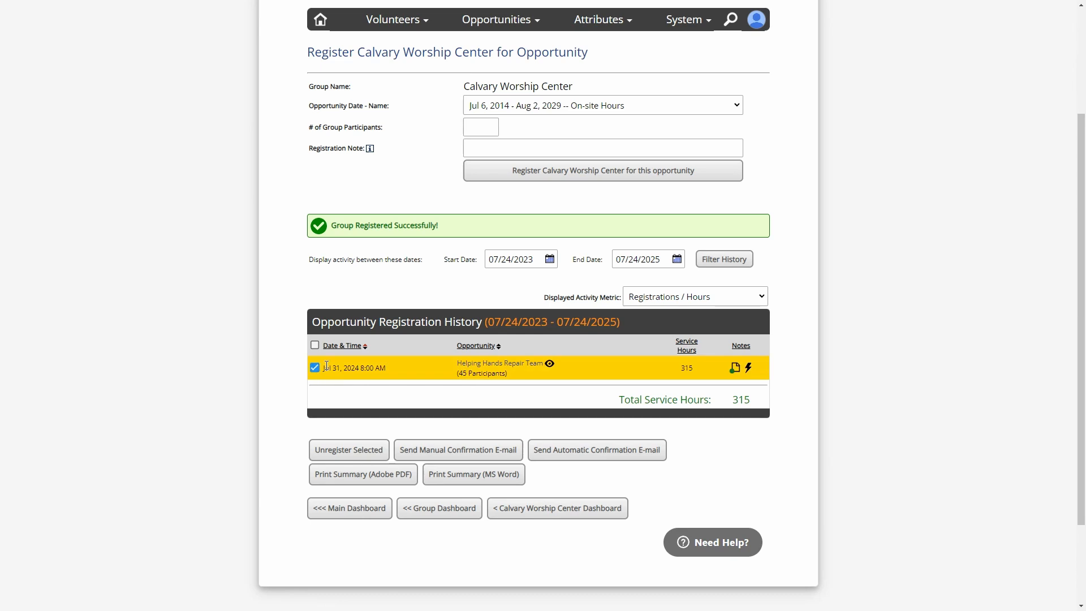
{"action": "left_click", "coordinate": [362, 454]}
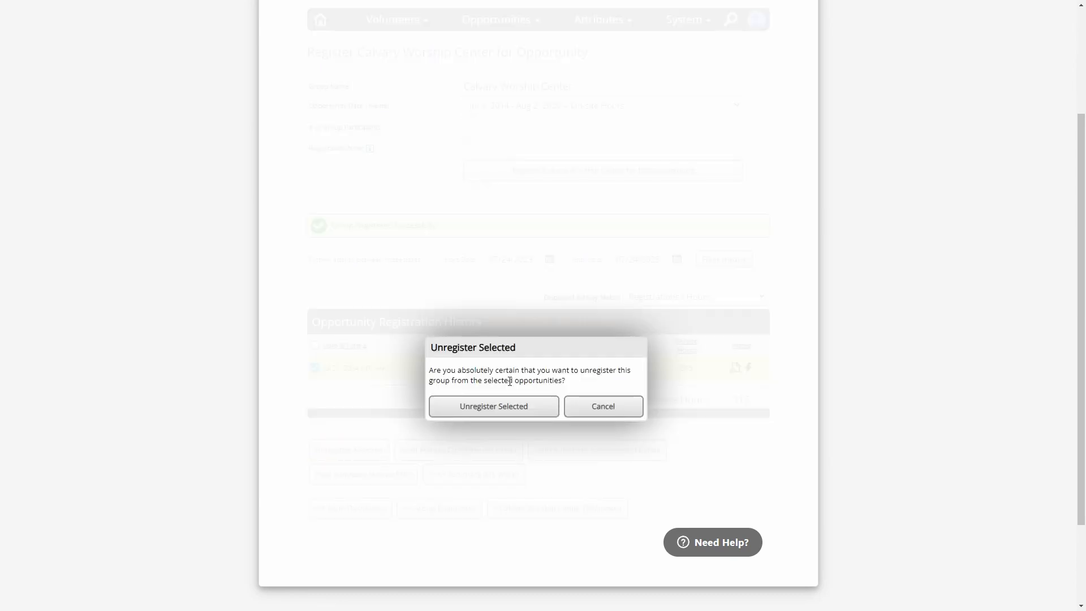
{"action": "left_click", "coordinate": [509, 408]}
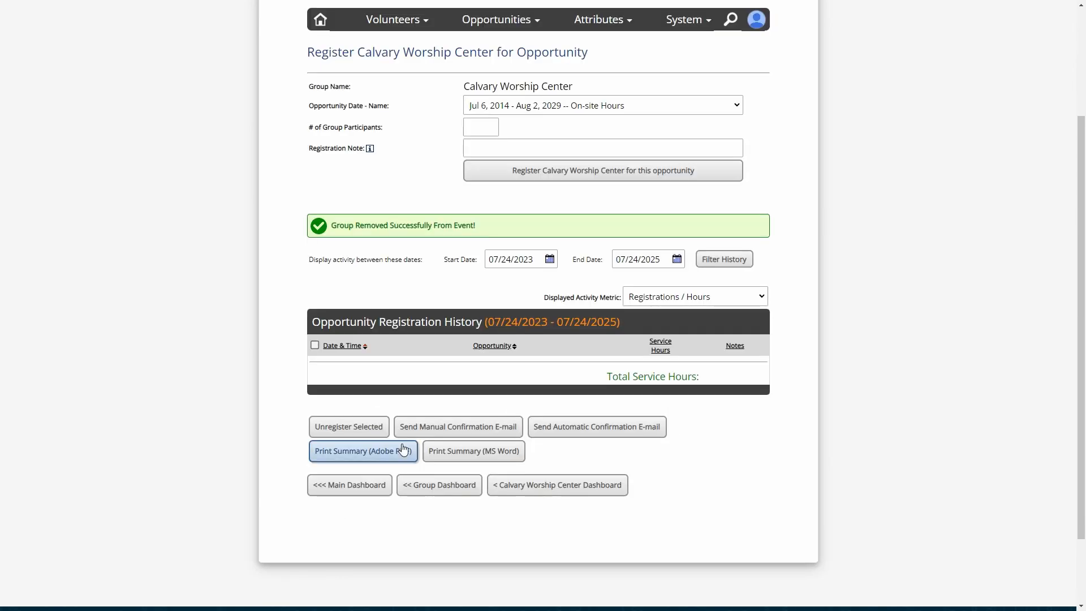
Return to the main dashboard, review its opportunity management options, and open Reservation Management.
{"action": "left_click", "coordinate": [340, 487]}
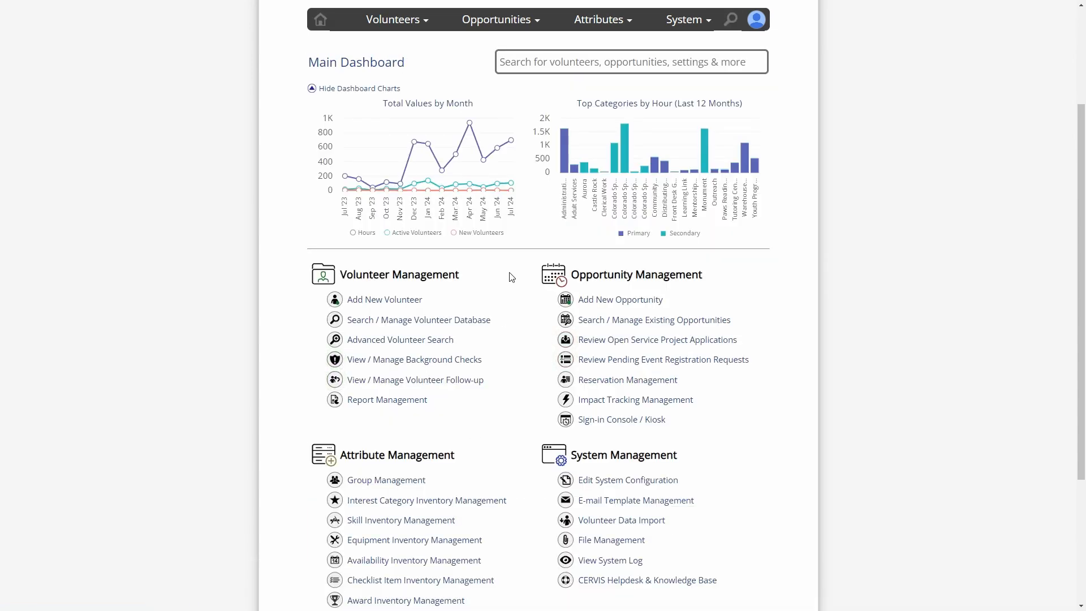
{"action": "scroll", "coordinate": [511, 280], "scroll_direction": "up", "scroll_amount": 2}
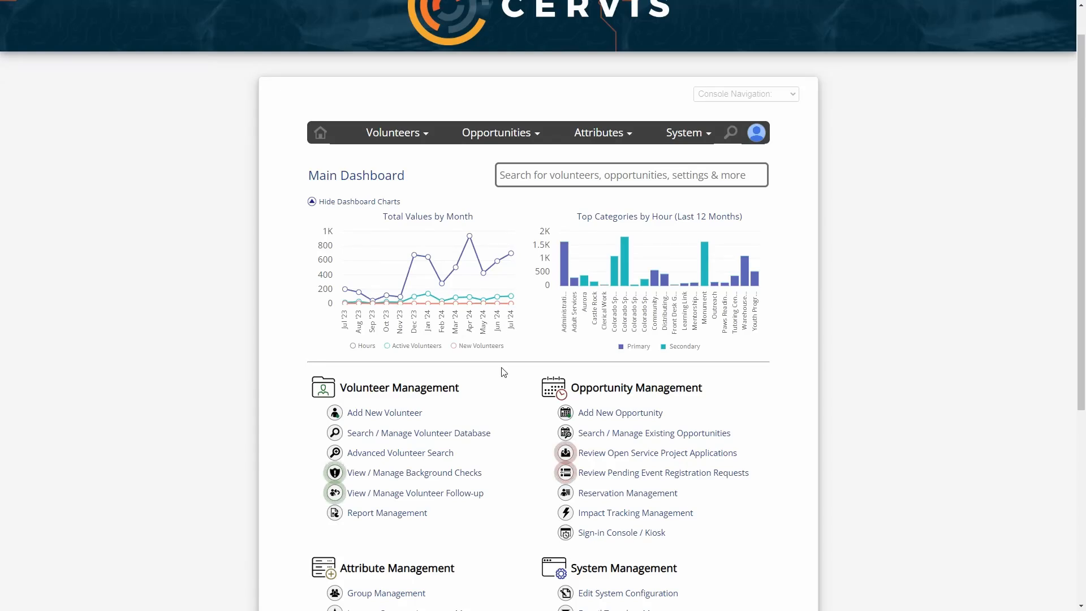
{"action": "scroll", "coordinate": [511, 320], "scroll_direction": "down", "scroll_amount": 2}
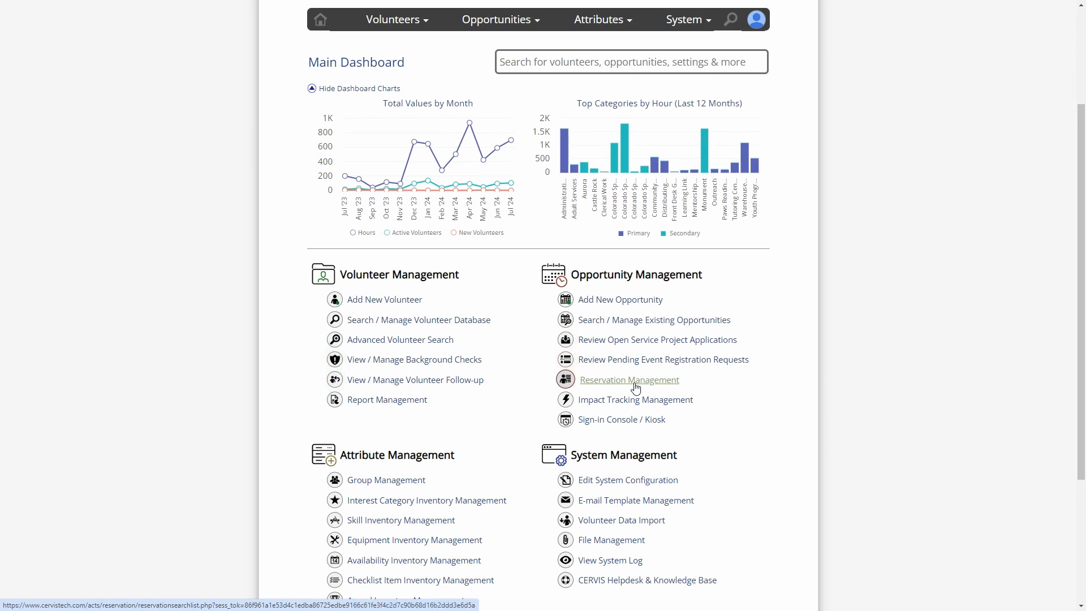
{"action": "left_click_drag", "start_coordinate": [592, 276], "coordinate": [683, 275]}
{"action": "left_click", "coordinate": [683, 275]}
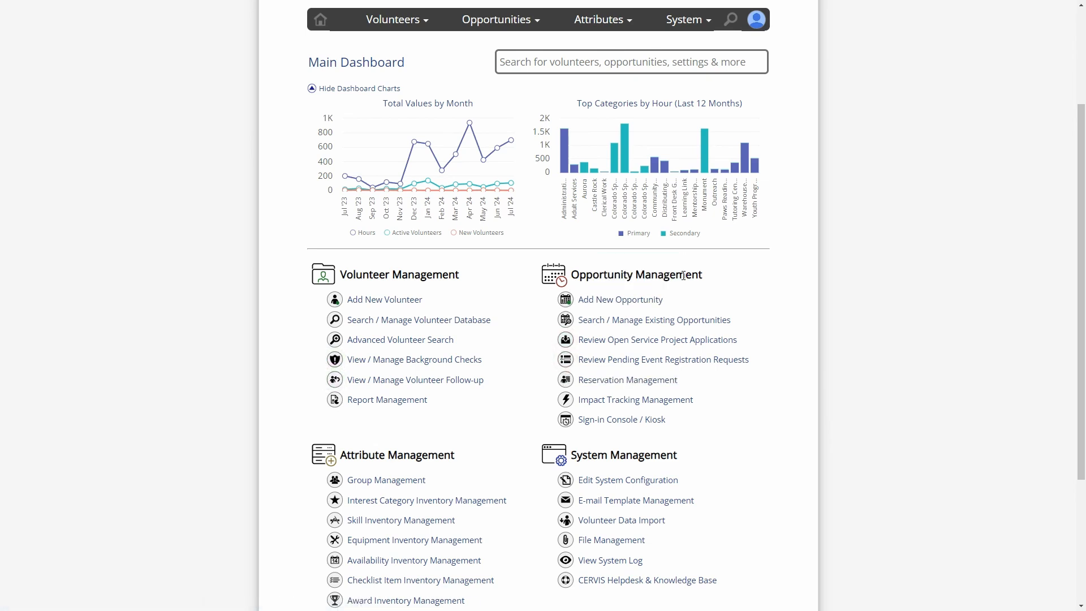
{"action": "left_click", "coordinate": [628, 382]}
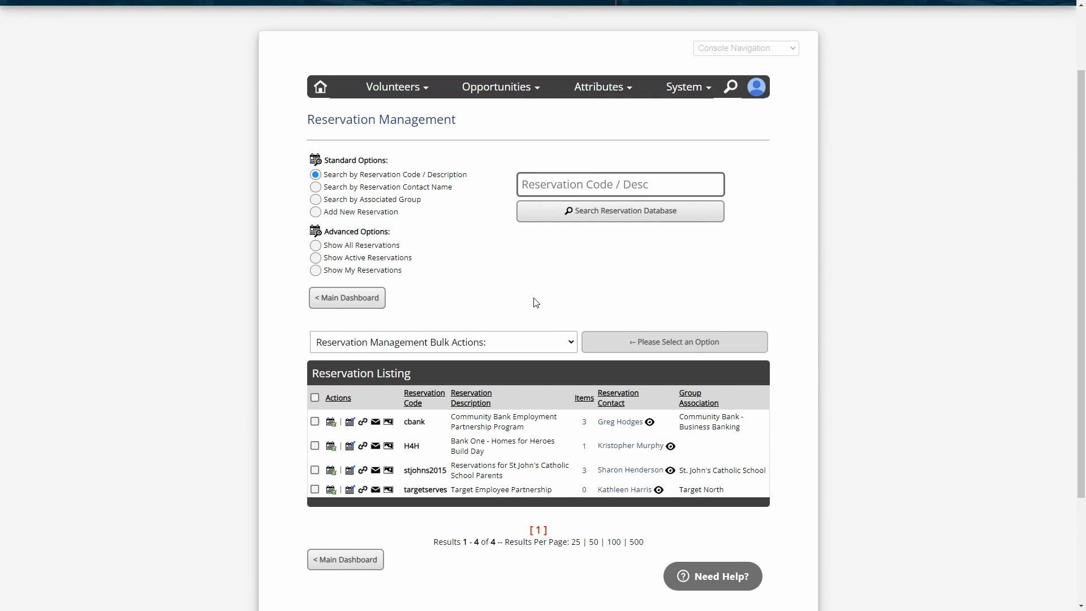
Review the reservation listing and open the form for adding a new reservation.
{"action": "scroll", "coordinate": [536, 303], "scroll_direction": "down", "scroll_amount": 3}
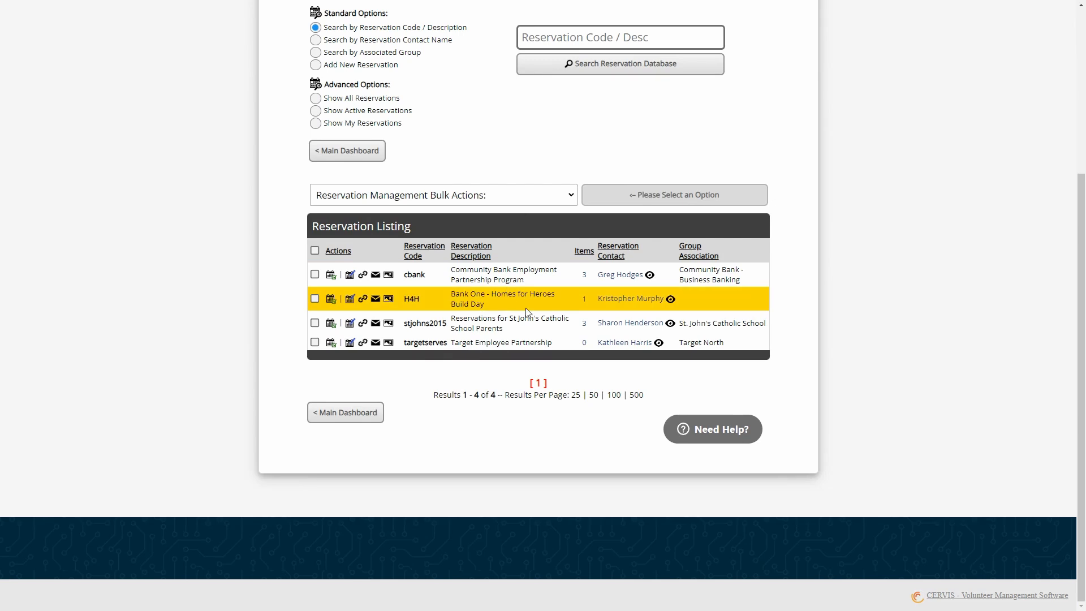
{"action": "scroll", "coordinate": [479, 392], "scroll_direction": "up", "scroll_amount": 3}
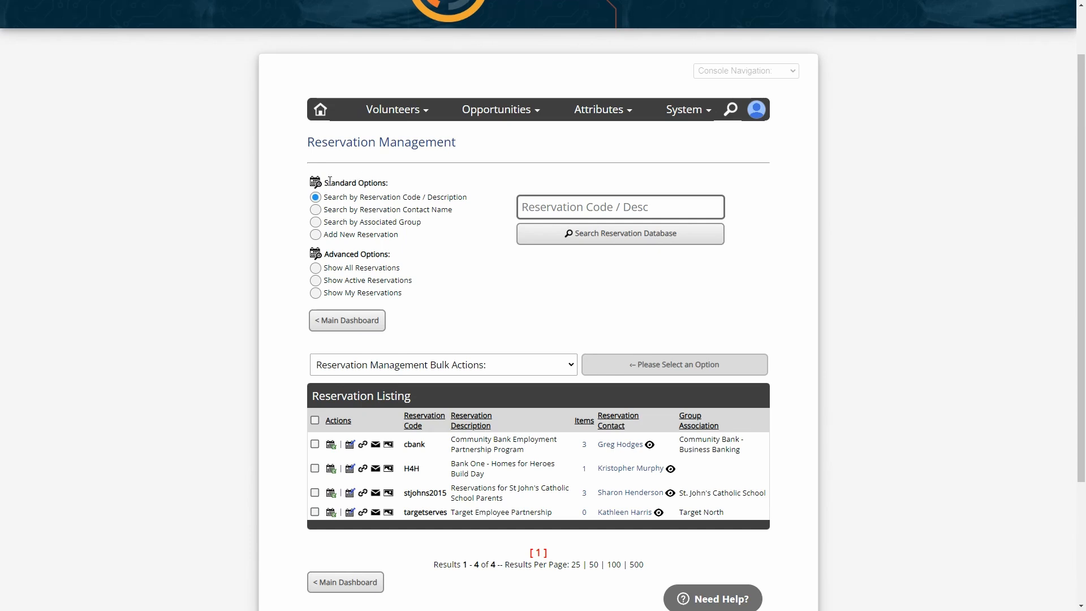
{"action": "left_click_drag", "start_coordinate": [328, 183], "coordinate": [393, 185]}
{"action": "left_click", "coordinate": [387, 181]}
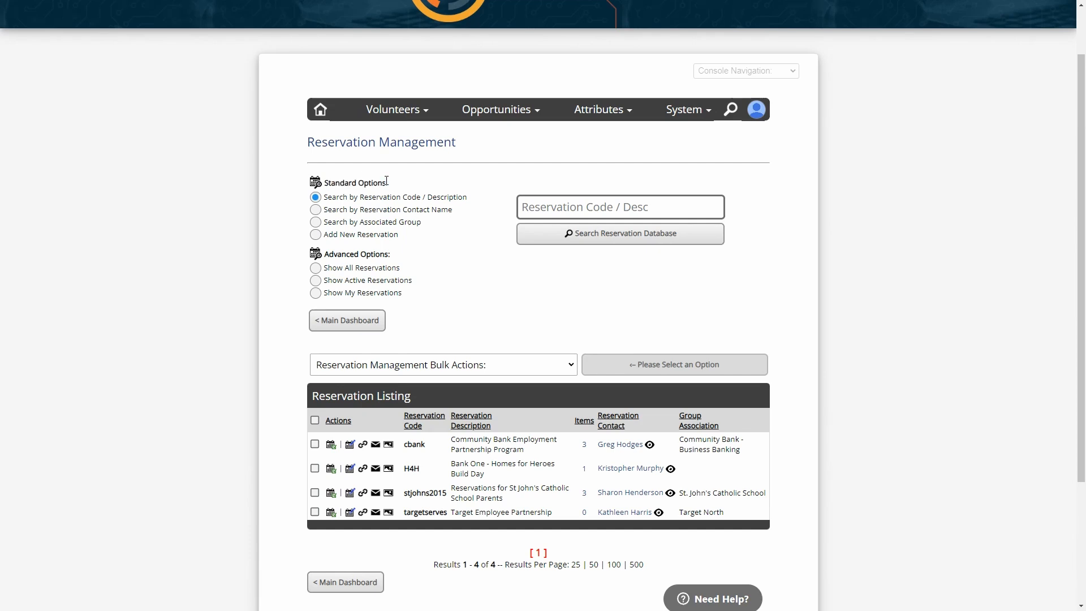
{"action": "left_click", "coordinate": [371, 238]}
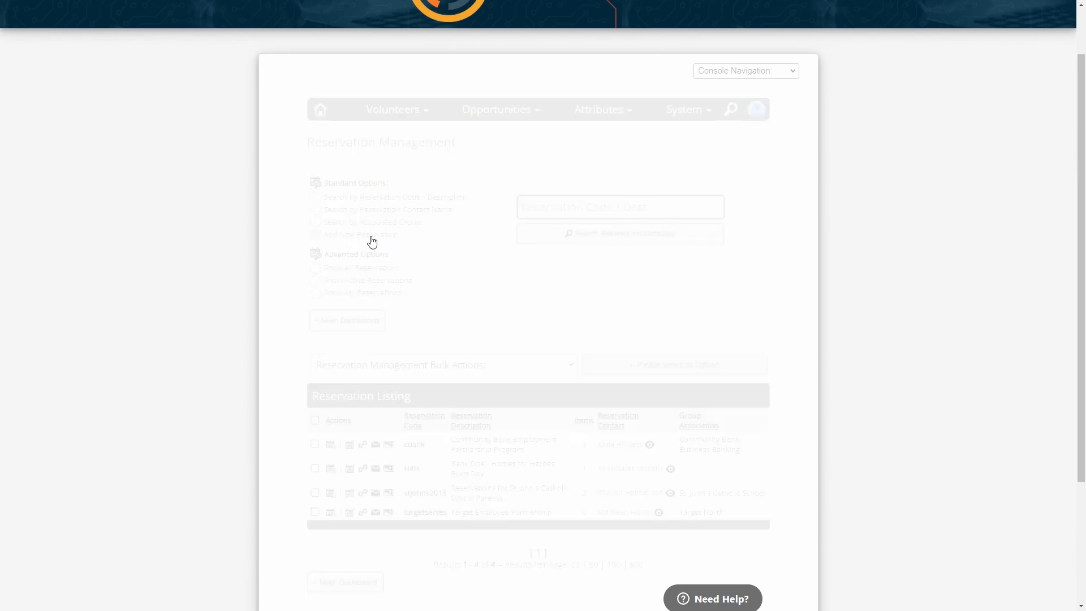
Enter calvarywc as the reservation code.
{"action": "left_click", "coordinate": [445, 154]}
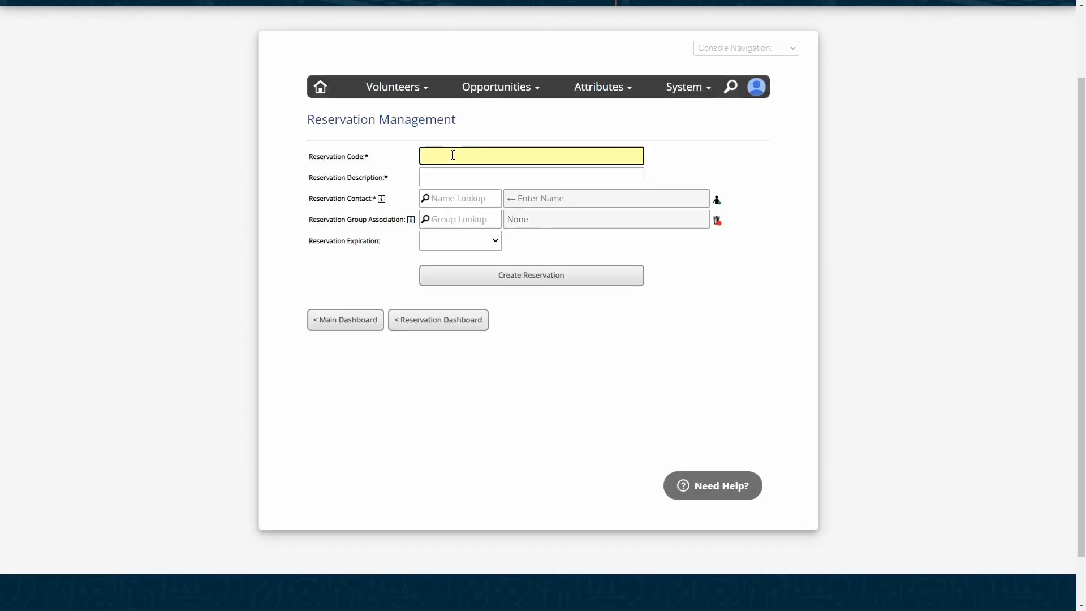
{"action": "mouse_move", "coordinate": [383, 203]}
{"action": "scroll", "coordinate": [429, 214], "scroll_direction": "up", "scroll_amount": 1}
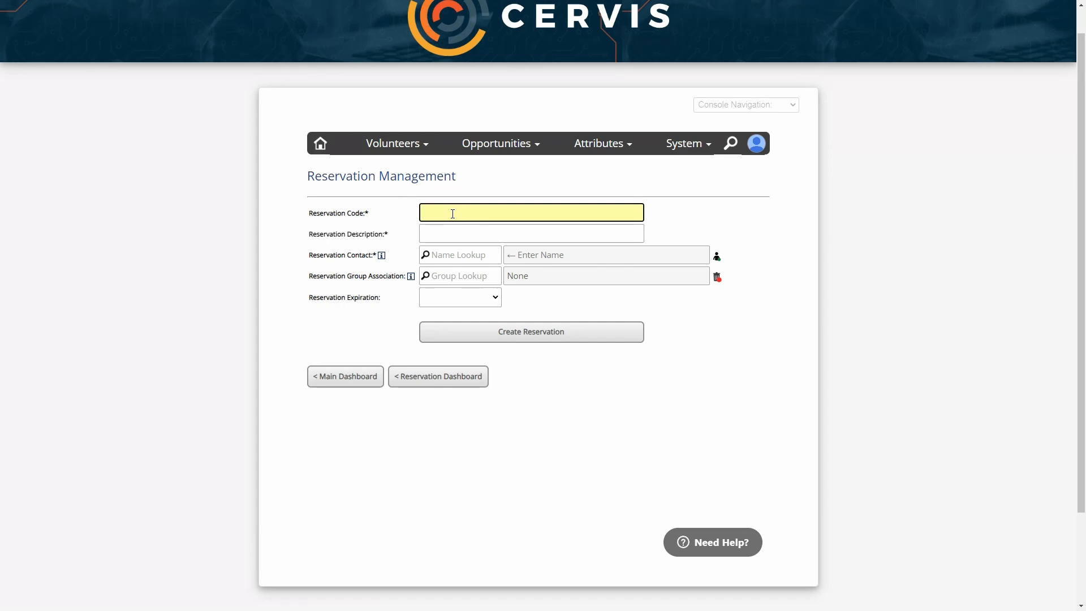
{"action": "type", "text": "calvary"}
{"action": "double_click", "coordinate": [452, 214]}
{"action": "left_click", "coordinate": [486, 219]}
{"action": "double_click", "coordinate": [464, 212]}
{"action": "left_click", "coordinate": [482, 215]}
{"action": "left_click_drag", "start_coordinate": [481, 216], "coordinate": [386, 211]}
{"action": "left_click", "coordinate": [467, 211]}
{"action": "type", "text": "wc"}
Enter "Calvary - More Information" as the reservation description.
{"action": "left_click", "coordinate": [451, 239]}
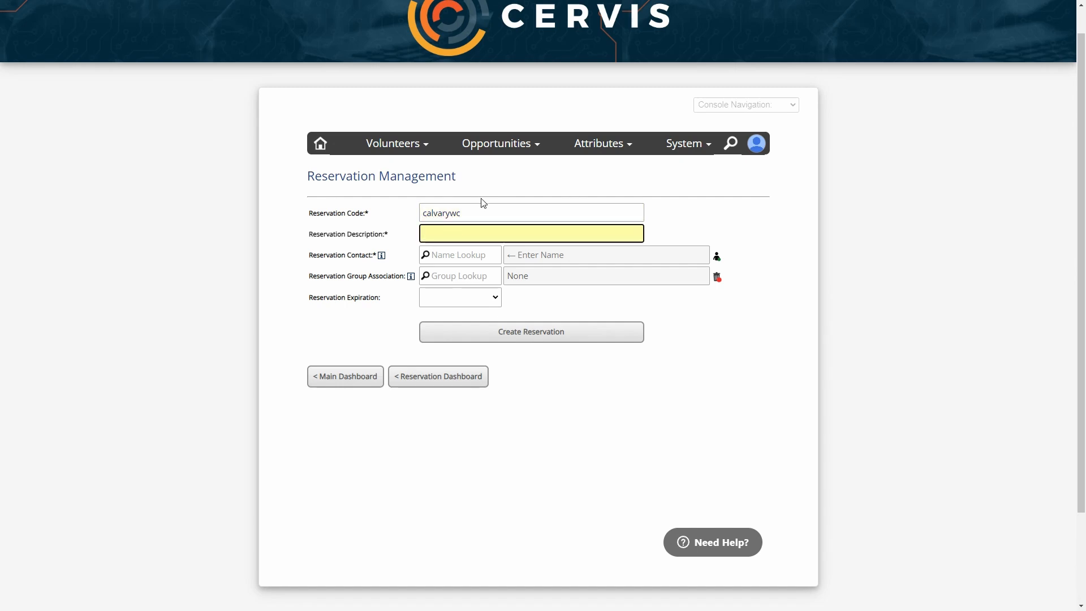
{"action": "left_click_drag", "start_coordinate": [399, 238], "coordinate": [331, 234]}
{"action": "left_click", "coordinate": [460, 238]}
{"action": "type", "text": "Calvary"}
{"action": "type", "text": "- More Information"}
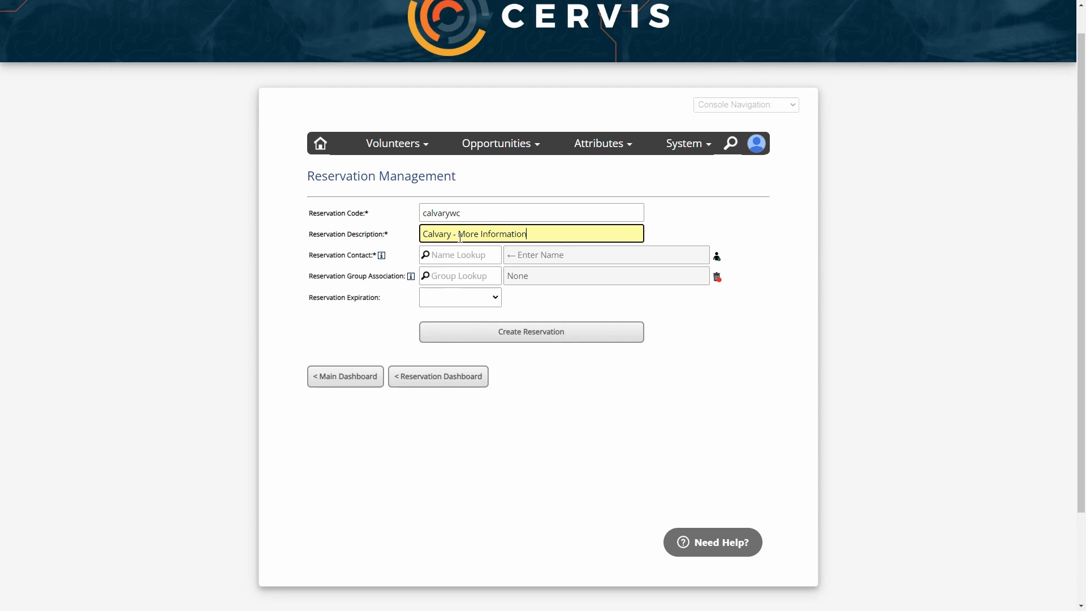
{"action": "left_click_drag", "start_coordinate": [457, 233], "coordinate": [566, 234]}
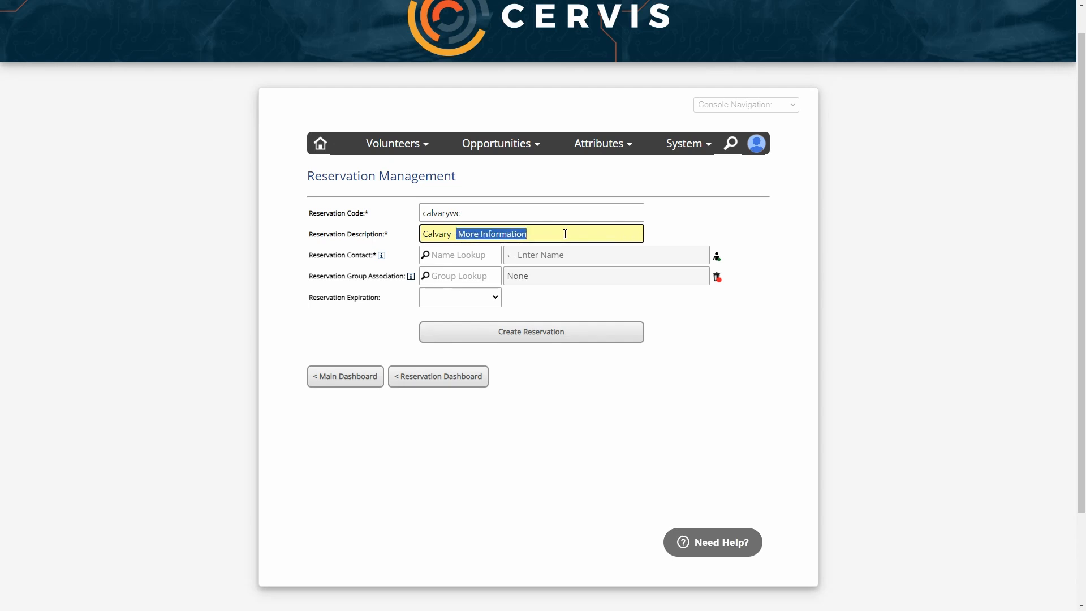
Look up and select the group leader as reservation contact and associate the reservation with Calvary Worship Center.
{"action": "left_click", "coordinate": [465, 255]}
{"action": "type", "text": "Dean"}
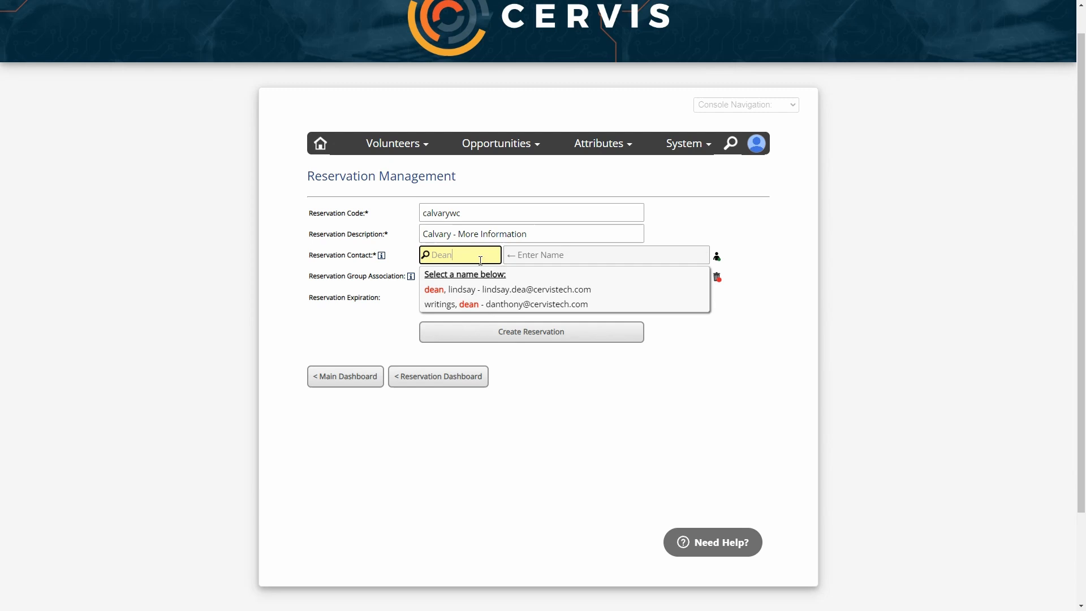
{"action": "left_click", "coordinate": [480, 306]}
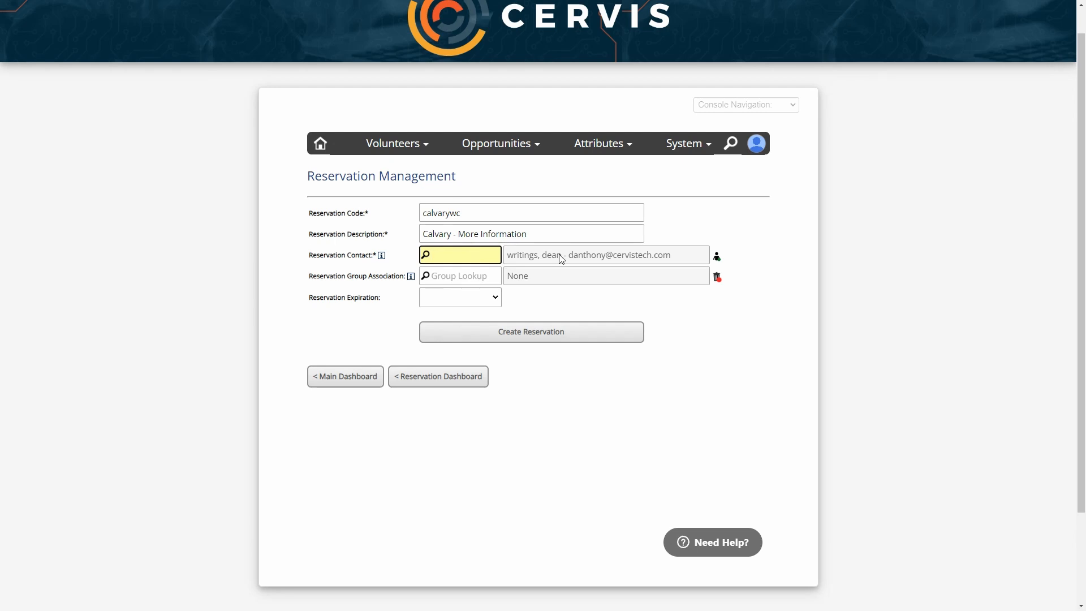
{"action": "left_click", "coordinate": [454, 277]}
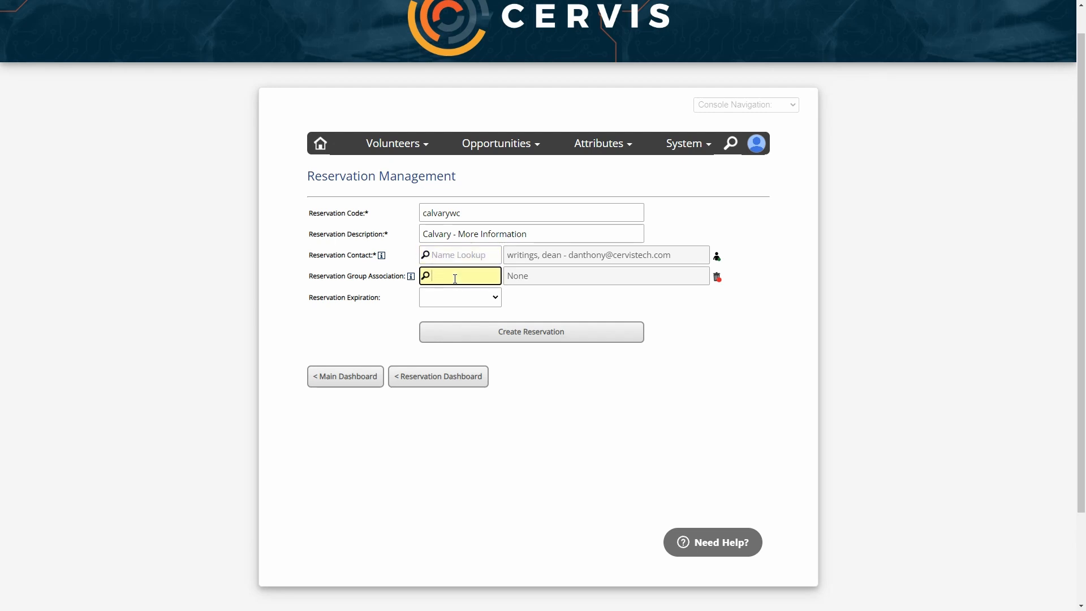
{"action": "type", "text": "Calv"}
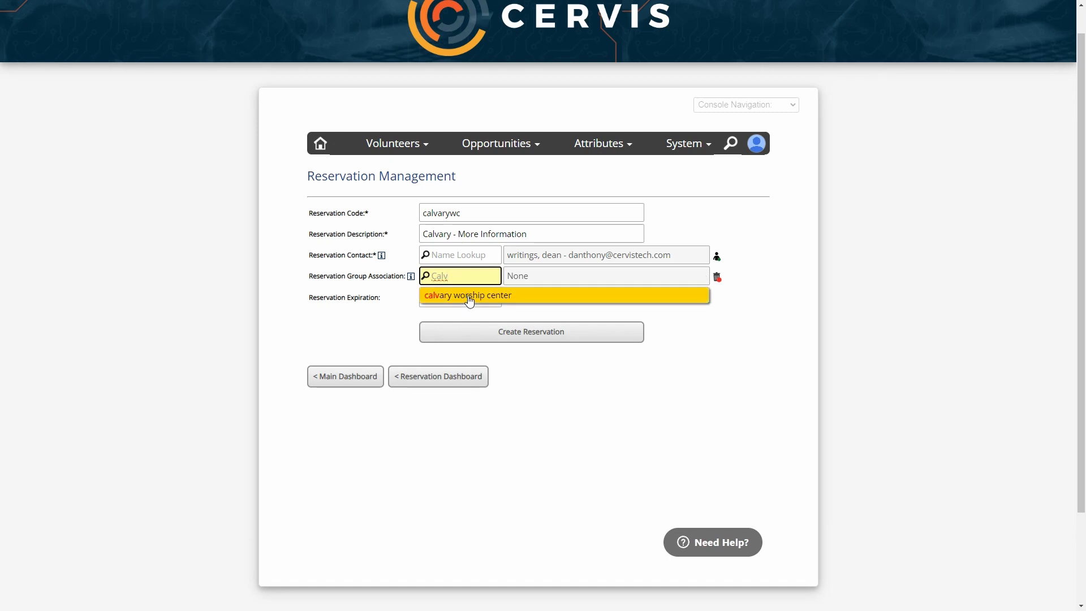
{"action": "left_click", "coordinate": [469, 296]}
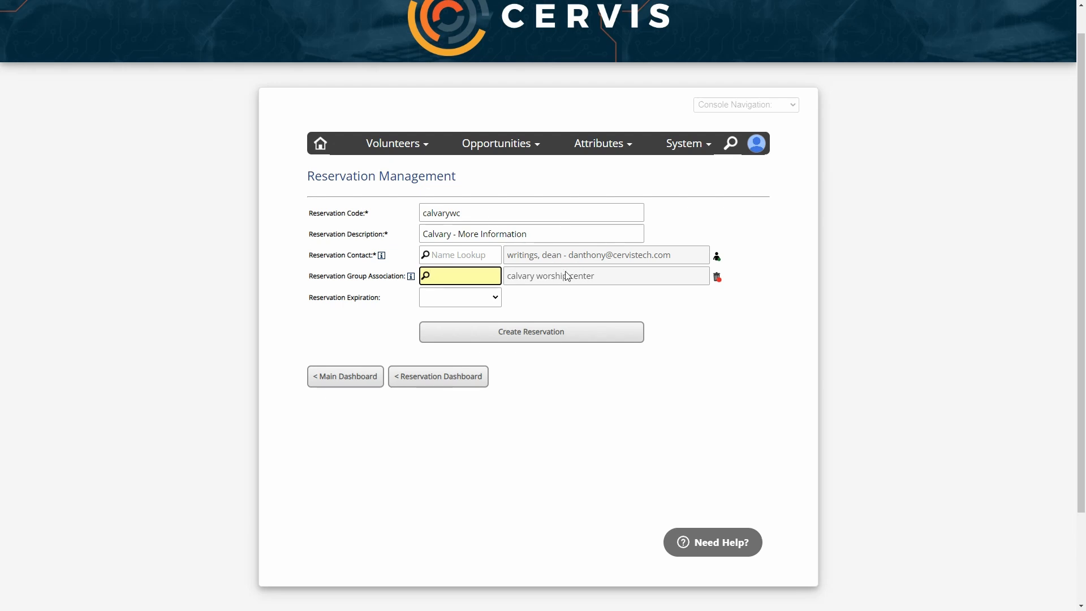
Set the reservation expiration to 7 Days Prior.
{"action": "left_click", "coordinate": [482, 303]}
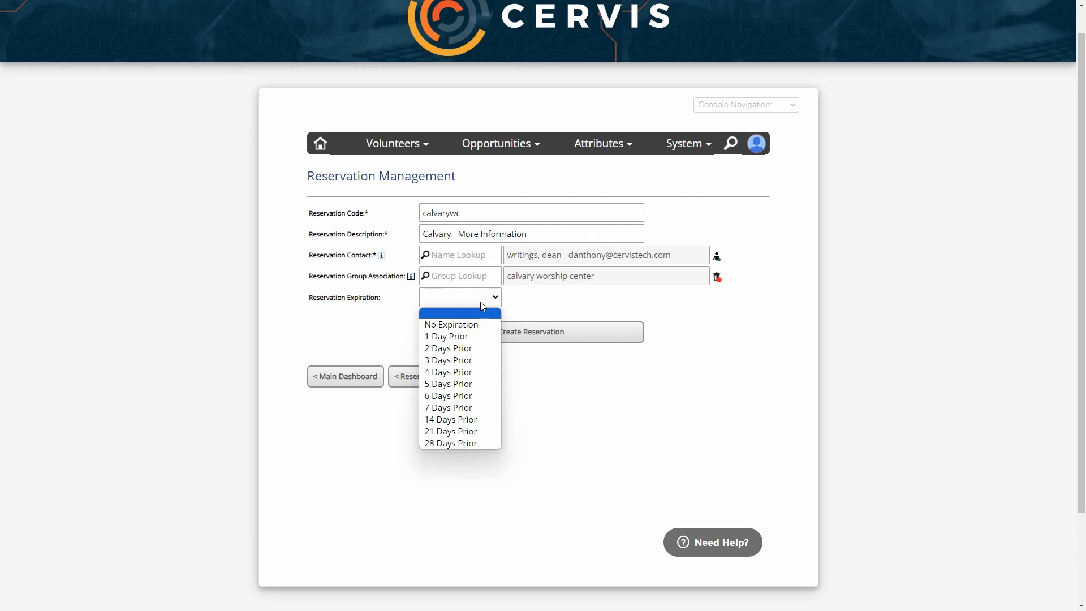
{"action": "left_click", "coordinate": [477, 408]}
{"action": "left_click", "coordinate": [523, 302]}
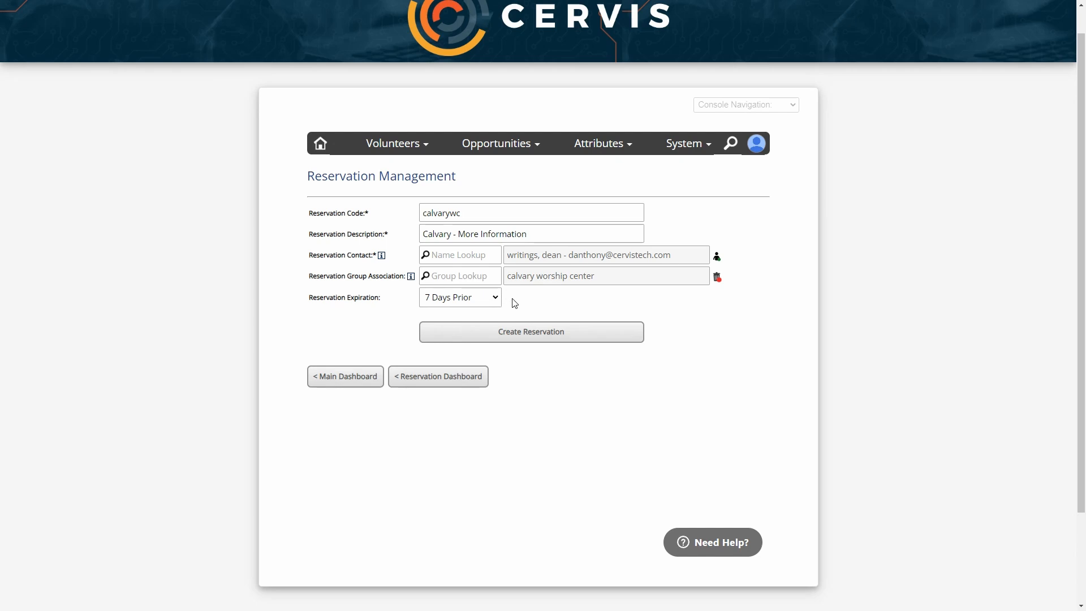
Set the reservation expiration to No Expiration and create the reservation.
{"action": "left_click", "coordinate": [498, 298]}
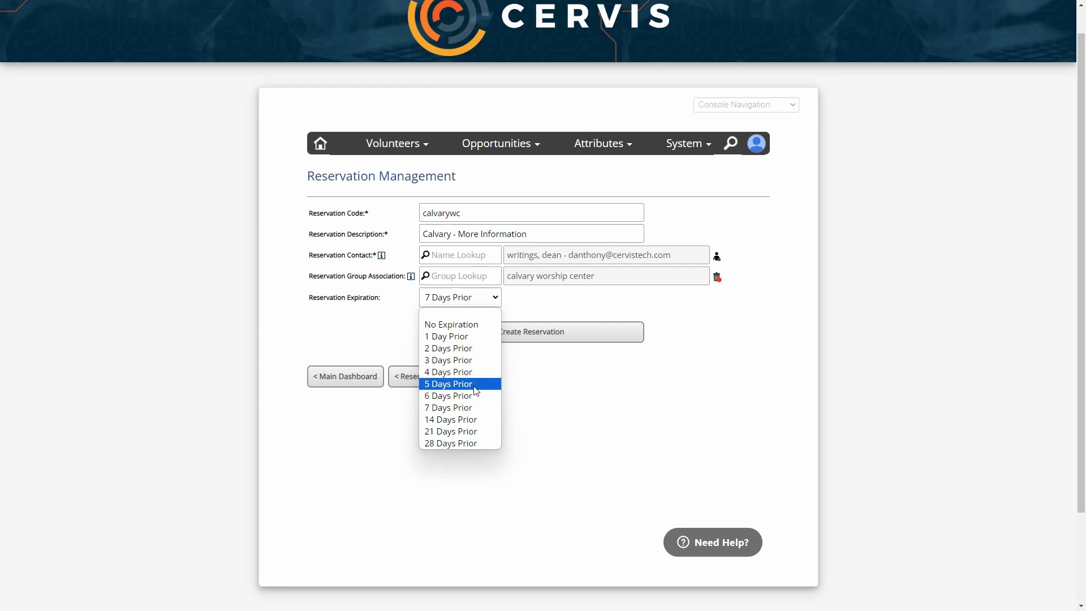
{"action": "left_click", "coordinate": [472, 325]}
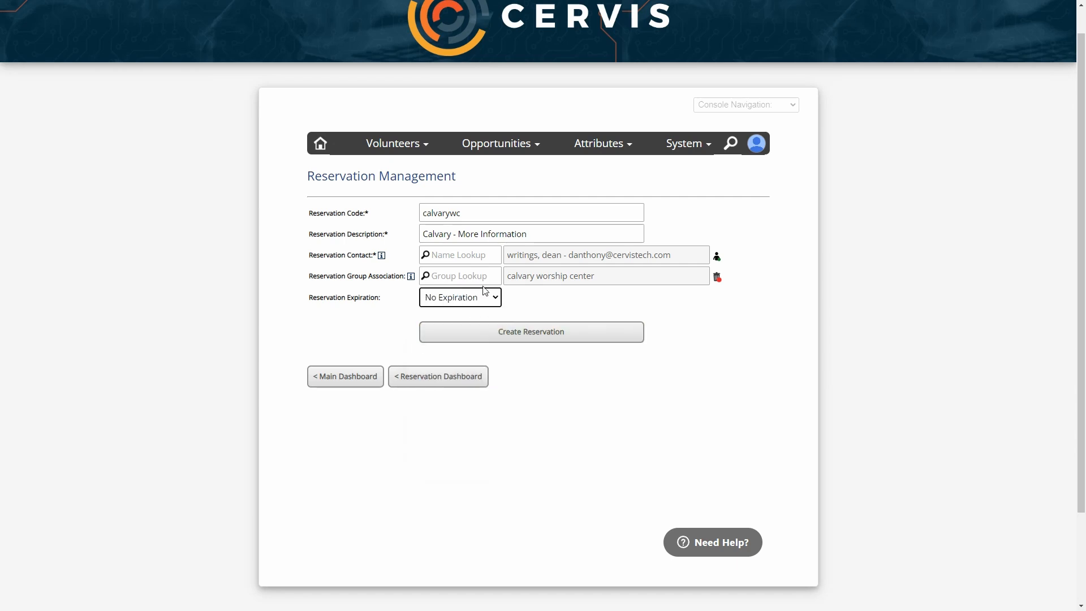
{"action": "left_click", "coordinate": [533, 302]}
{"action": "left_click", "coordinate": [519, 335]}
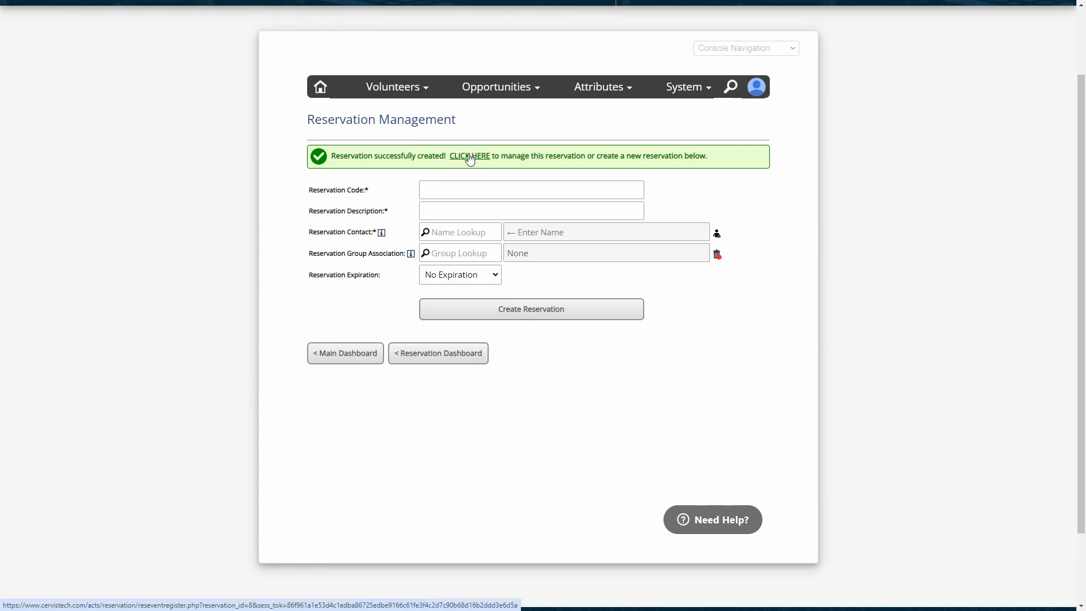
Return to the reservation dashboard and open the opportunity assignment page for the calvarywc reservation.
{"action": "left_click", "coordinate": [447, 360]}
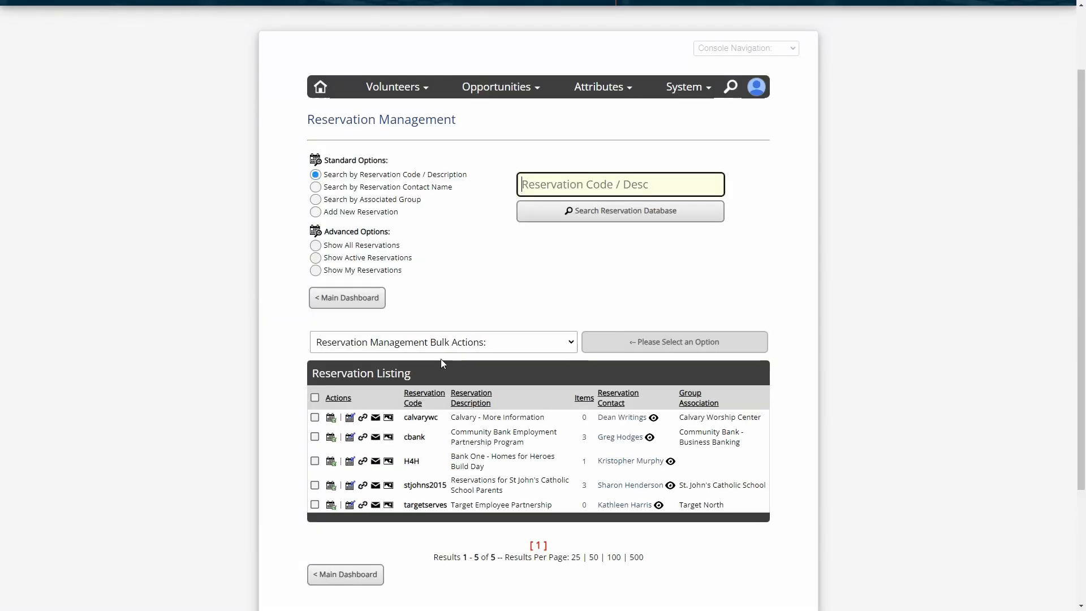
{"action": "scroll", "coordinate": [512, 266], "scroll_direction": "down", "scroll_amount": 2}
{"action": "scroll", "coordinate": [514, 271], "scroll_direction": "down", "scroll_amount": 1}
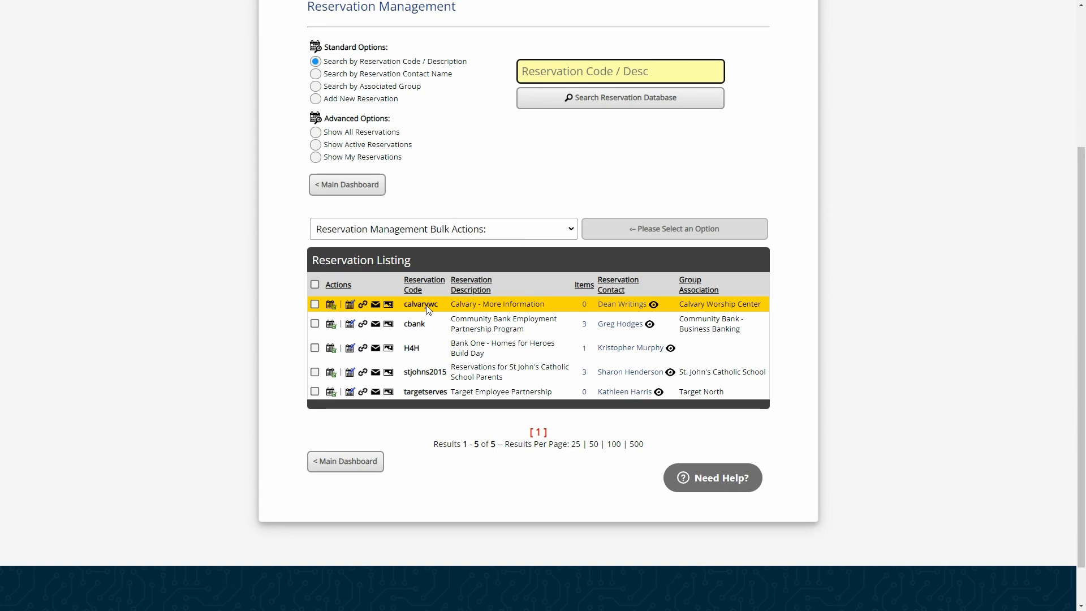
{"action": "left_click", "coordinate": [330, 306]}
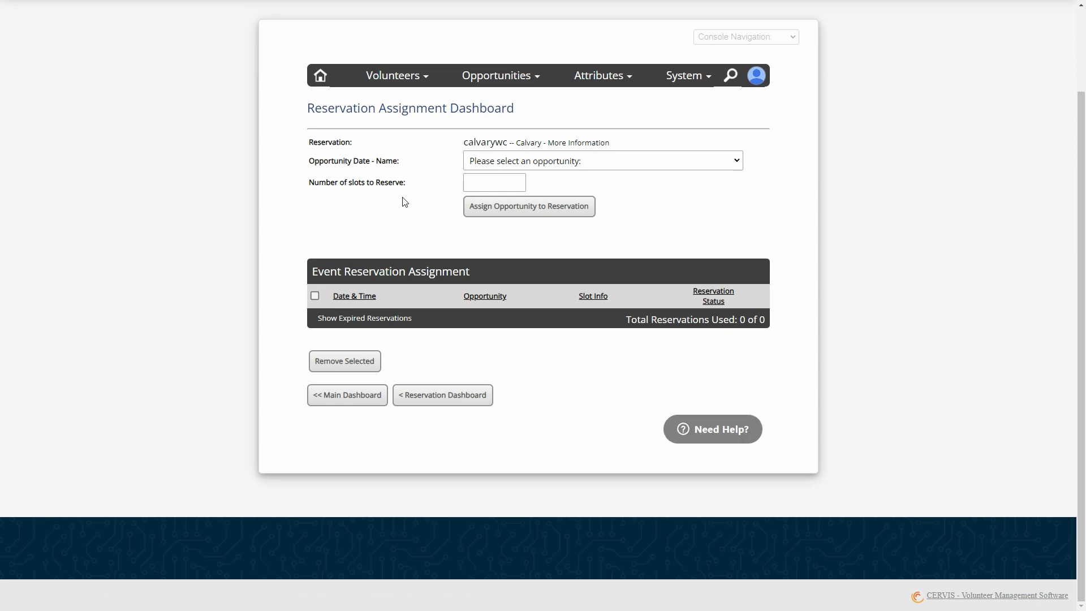
Assign the Aug 3, 2024 Homes for Heroes Build Day opportunity to the calvarywc reservation with 45 reserved slots.
{"action": "left_click", "coordinate": [518, 161]}
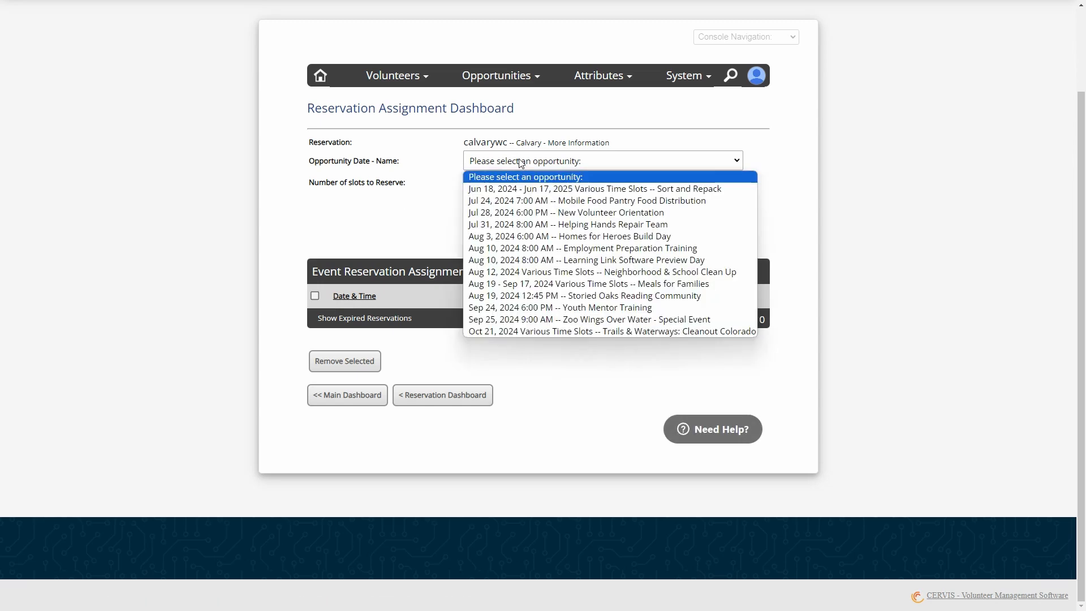
{"action": "left_click", "coordinate": [619, 238]}
{"action": "type", "text": "45"}
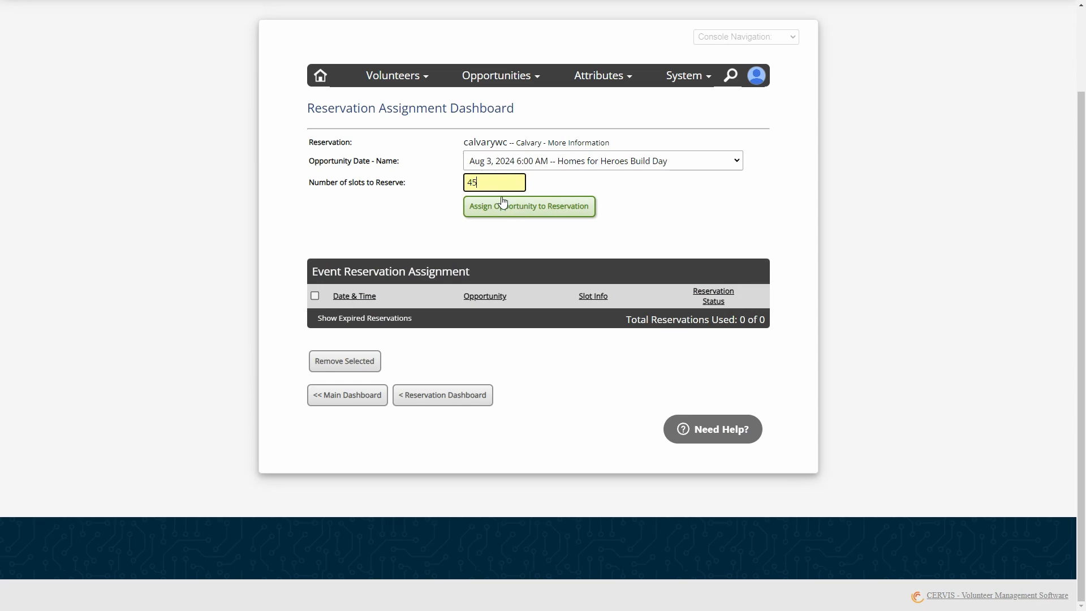
{"action": "left_click_drag", "start_coordinate": [489, 184], "coordinate": [449, 189]}
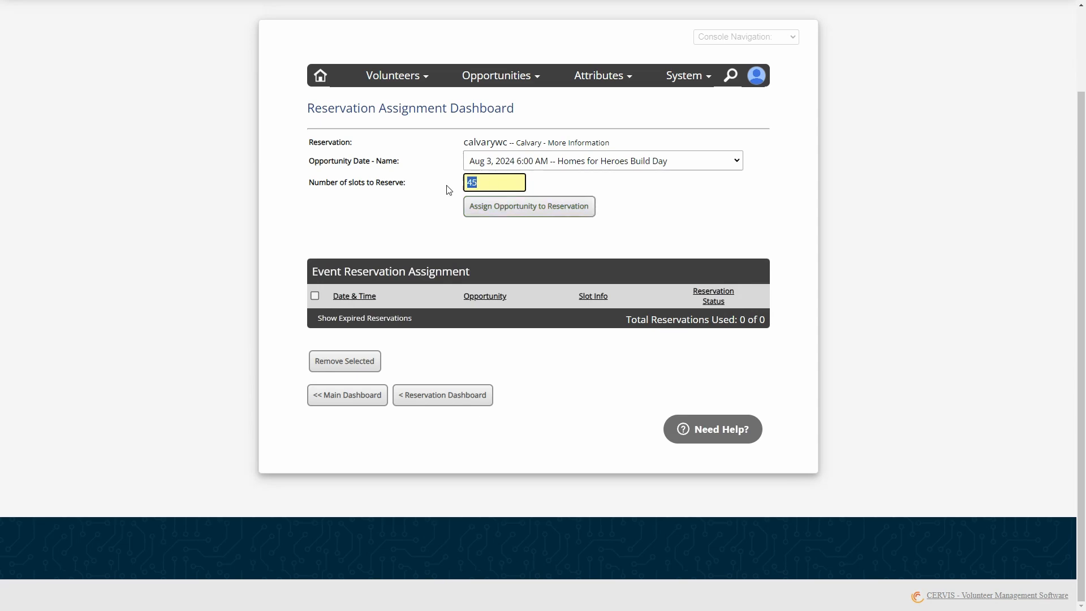
{"action": "left_click", "coordinate": [489, 182]}
{"action": "left_click", "coordinate": [520, 210]}
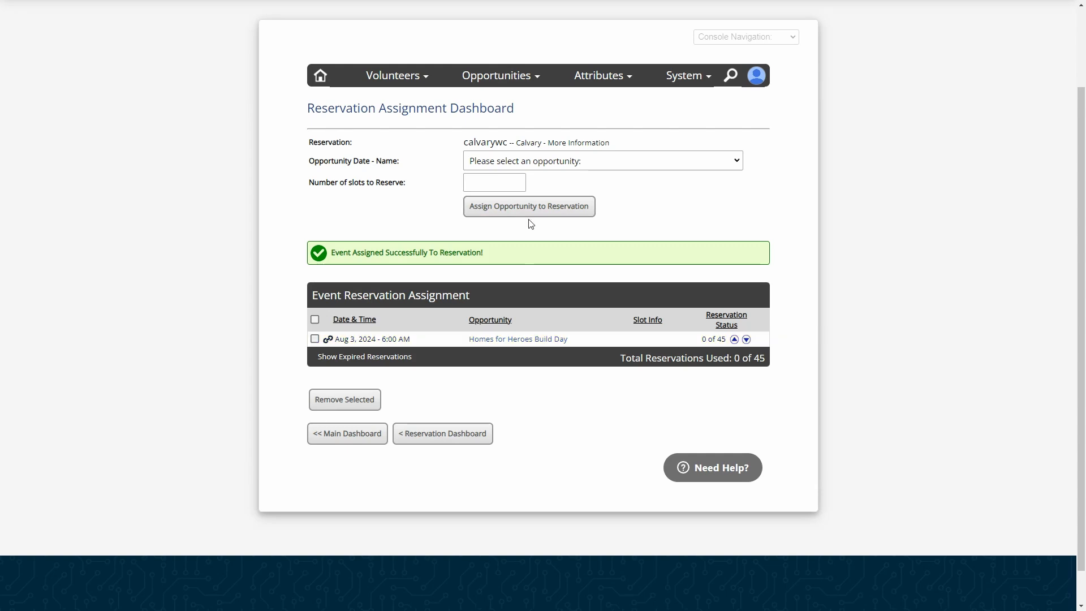
Try to assign the Jul 31, 2024 Helping Hands Repair Team opportunity to the reservation with 45 slots.
{"action": "left_click", "coordinate": [505, 165]}
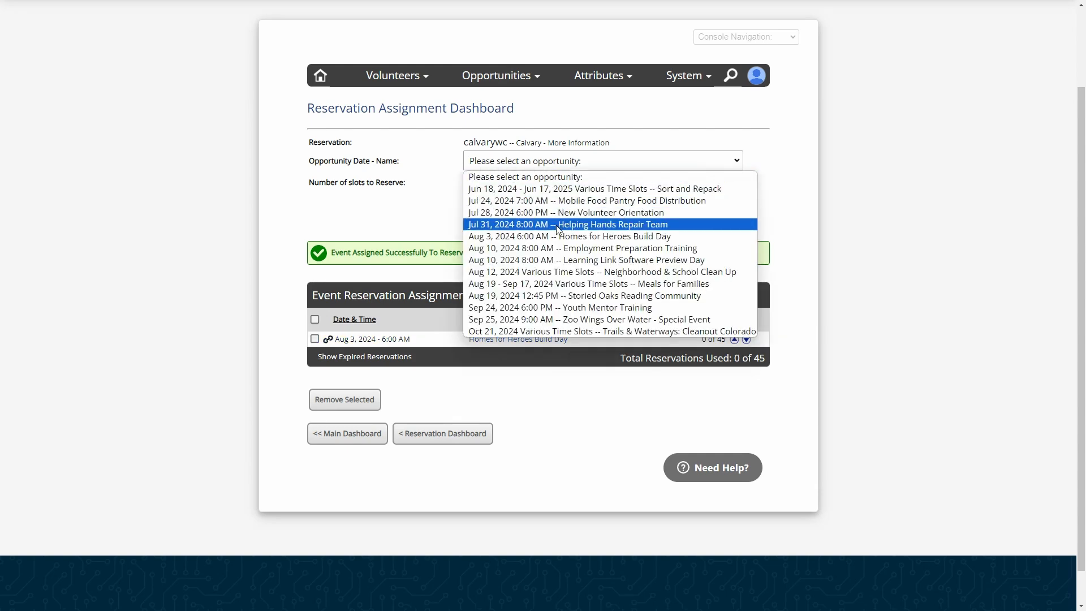
{"action": "left_click", "coordinate": [559, 226]}
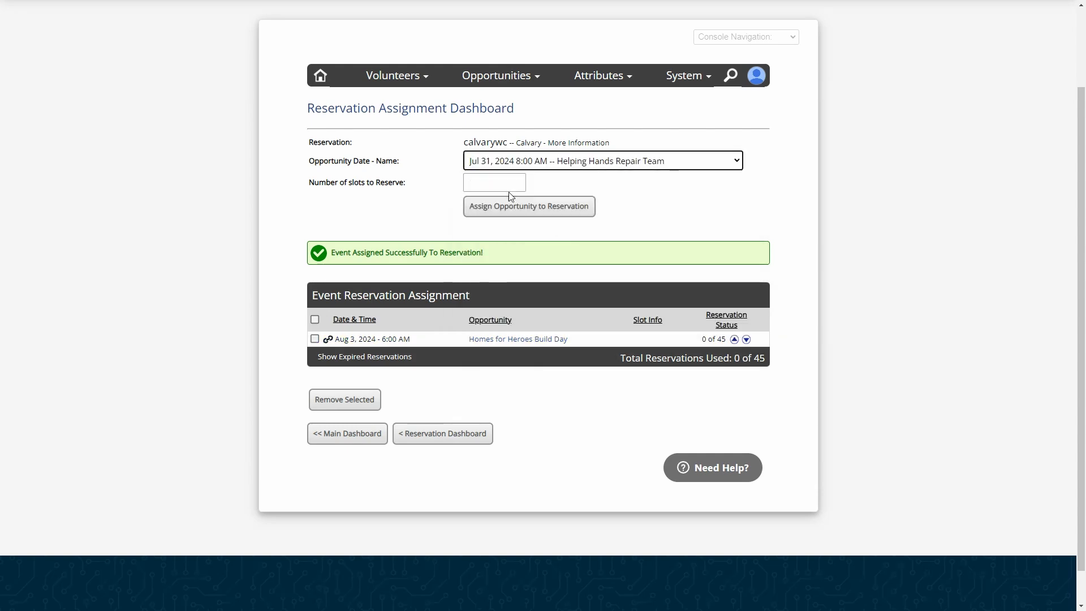
{"action": "left_click", "coordinate": [503, 183]}
{"action": "type", "text": "25"}
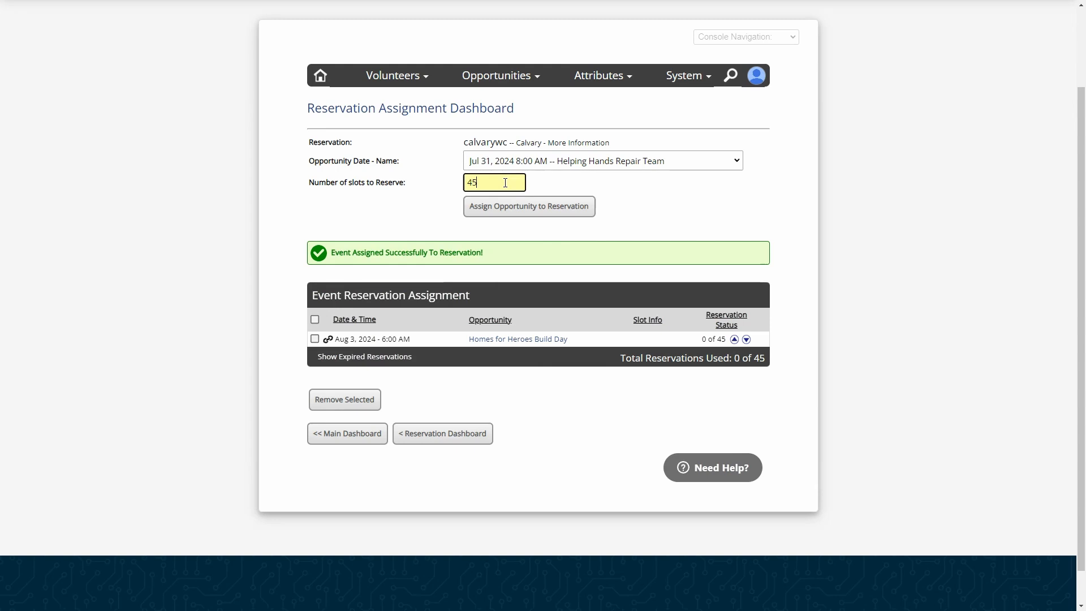
{"action": "left_click", "coordinate": [507, 208]}
{"action": "left_click_drag", "start_coordinate": [378, 263], "coordinate": [523, 260]}
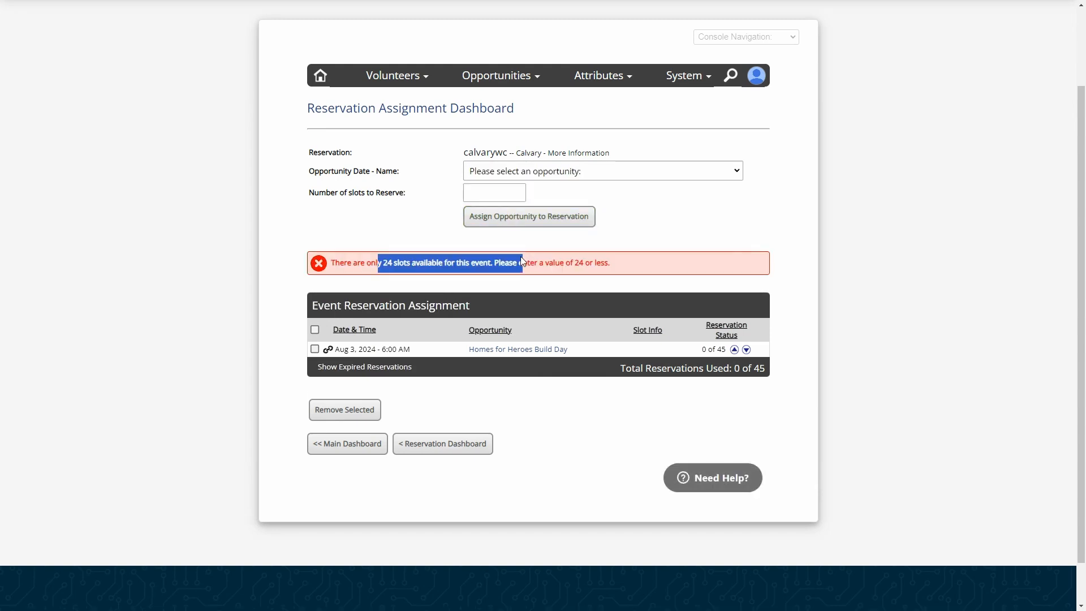
{"action": "left_click", "coordinate": [523, 259]}
{"action": "double_click", "coordinate": [388, 262]}
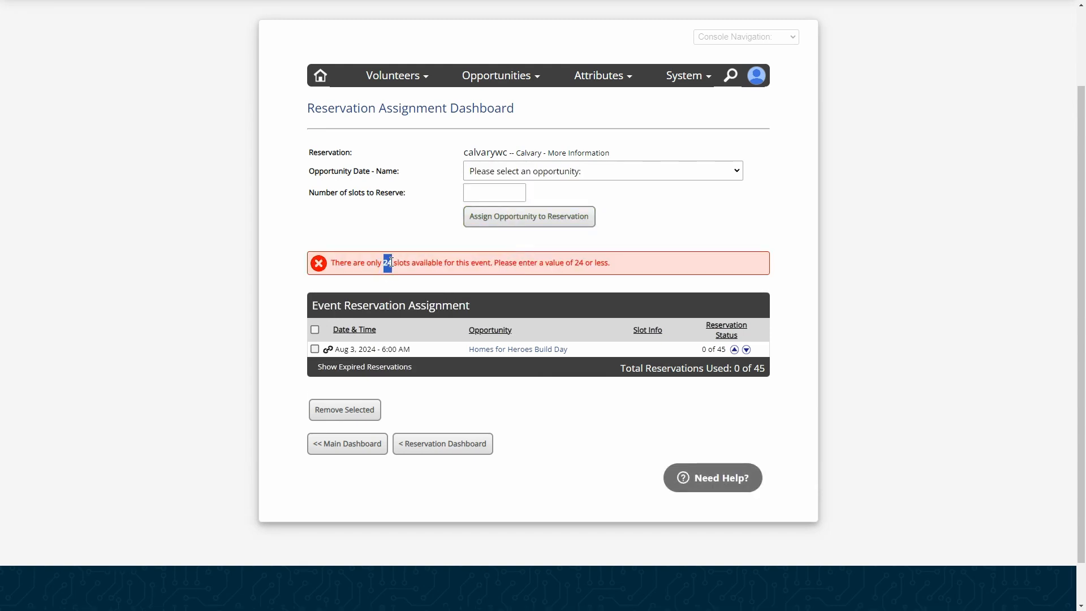
{"action": "left_click", "coordinate": [513, 266]}
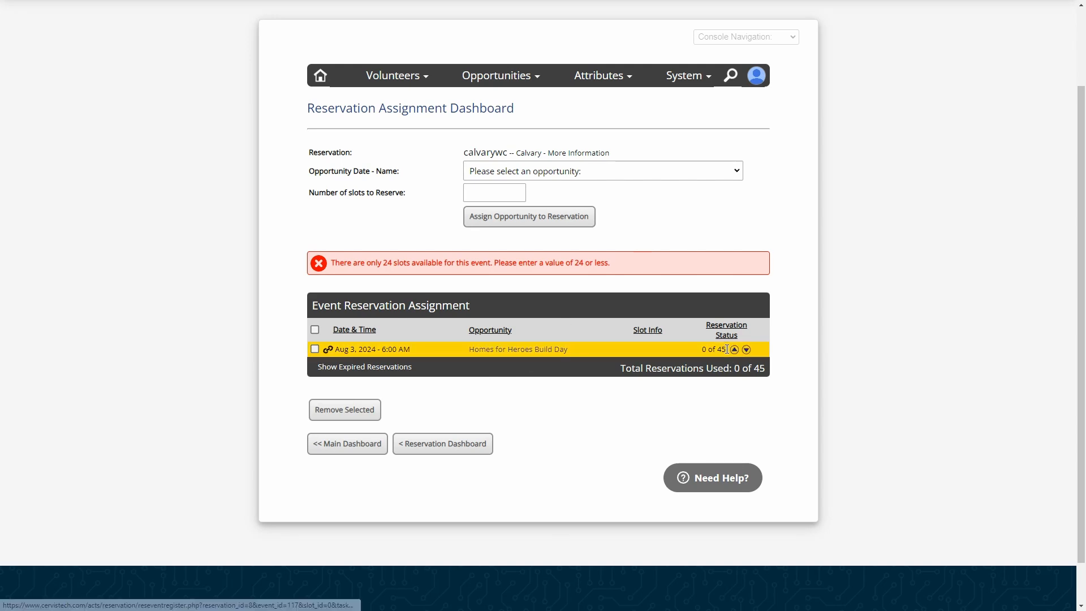
Open the registered volunteers and groups of Homes for Heroes Build Day and examine its reservation statuses and unused reservations.
{"action": "left_click_drag", "start_coordinate": [727, 349], "coordinate": [702, 352]}
{"action": "left_click", "coordinate": [707, 353]}
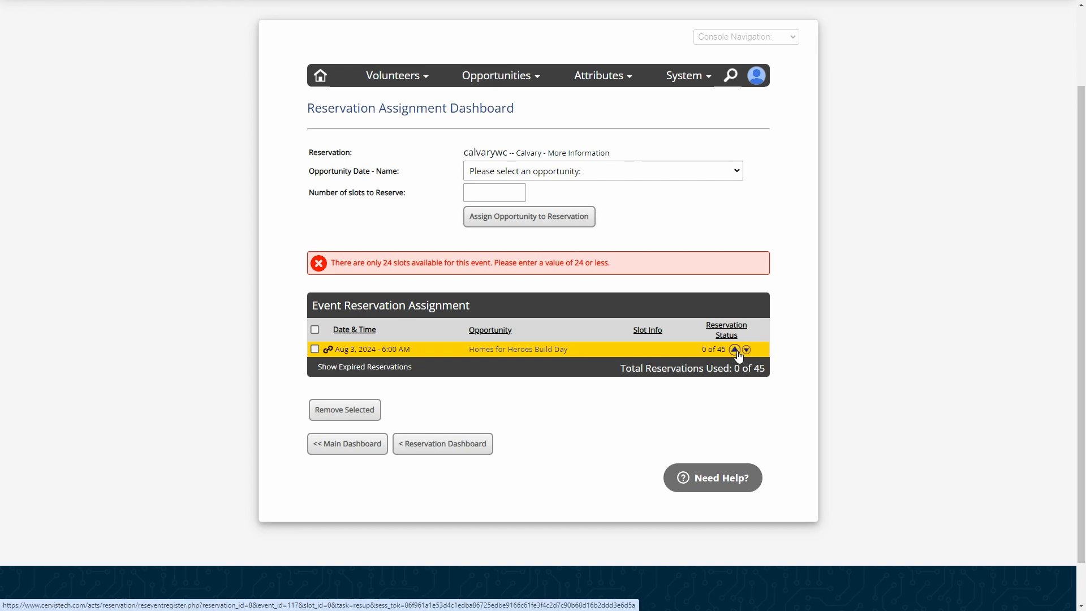
{"action": "left_click", "coordinate": [528, 351]}
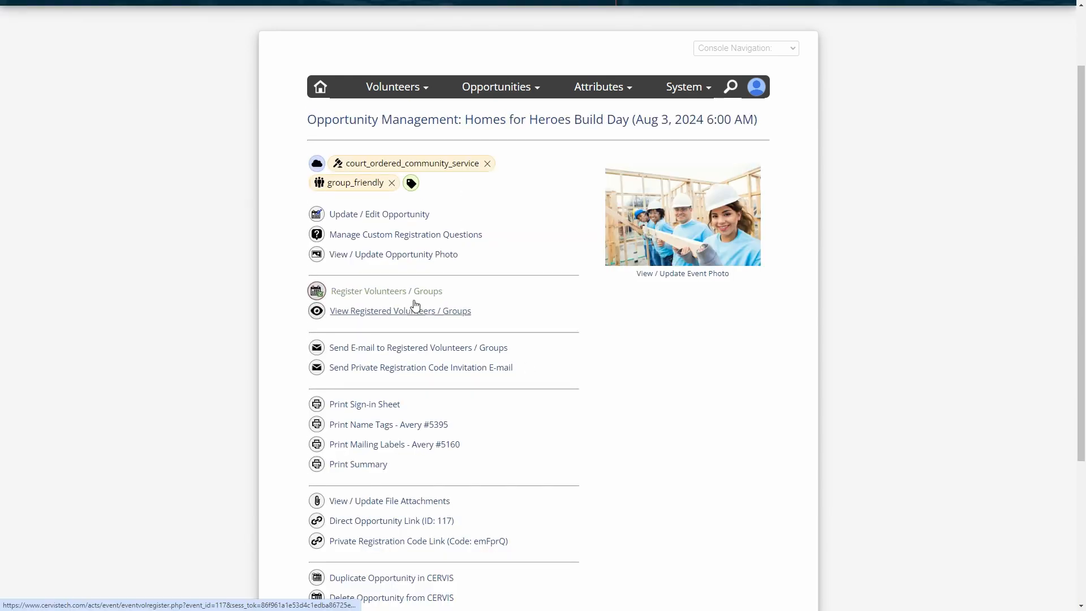
{"action": "left_click", "coordinate": [414, 315]}
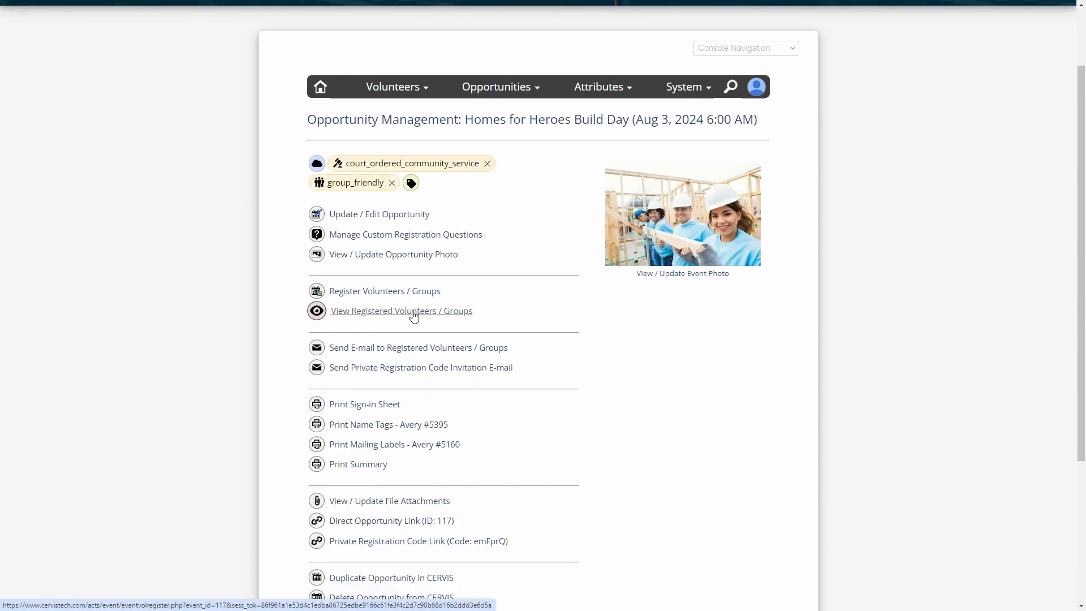
{"action": "scroll", "coordinate": [619, 283], "scroll_direction": "down", "scroll_amount": 2}
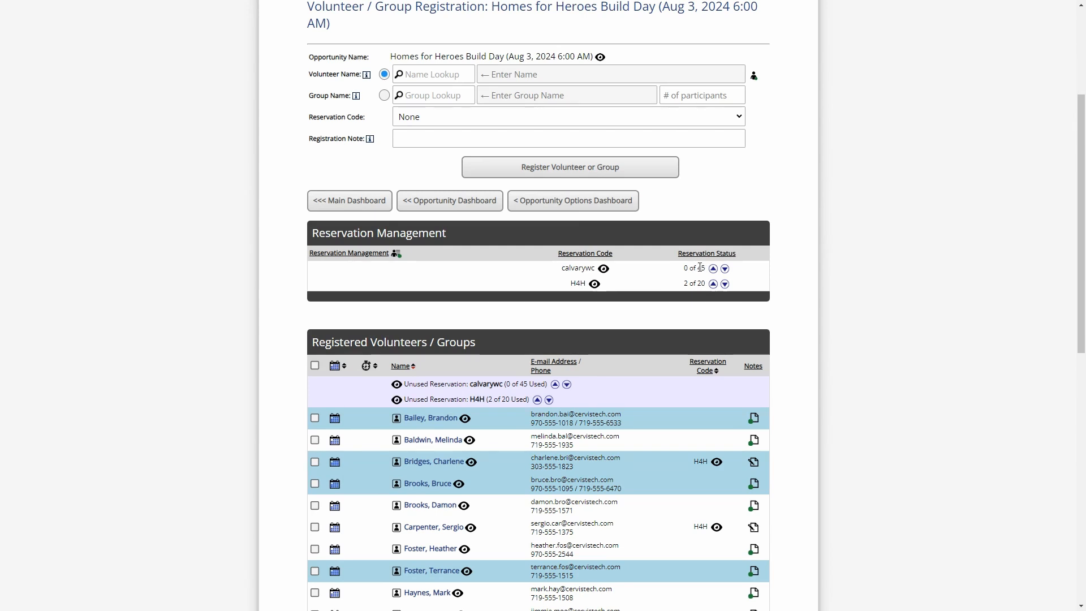
{"action": "scroll", "coordinate": [695, 271], "scroll_direction": "down", "scroll_amount": 3}
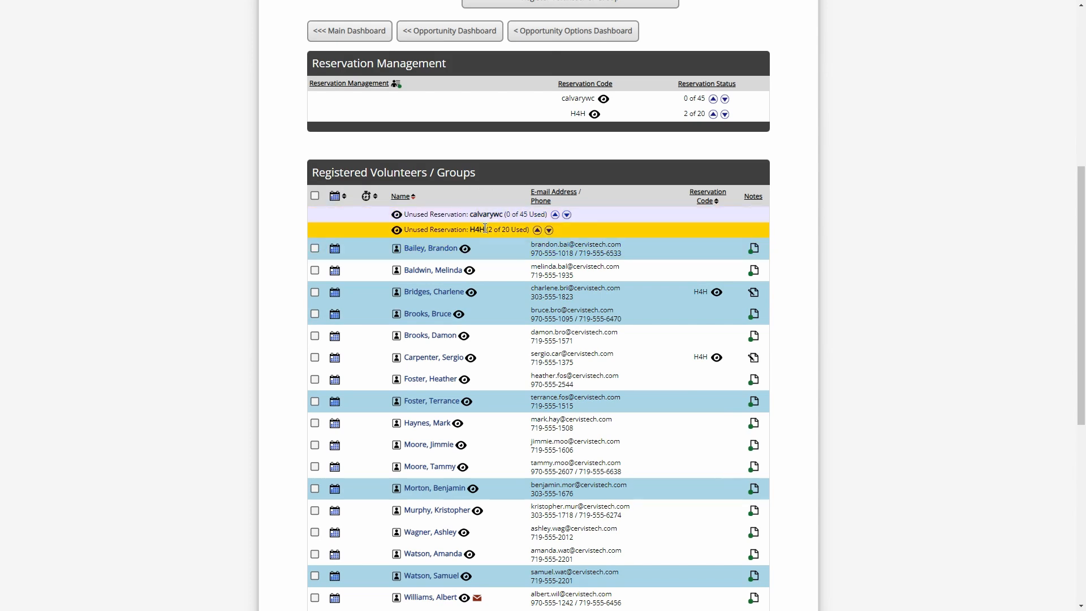
{"action": "mouse_move", "coordinate": [396, 217]}
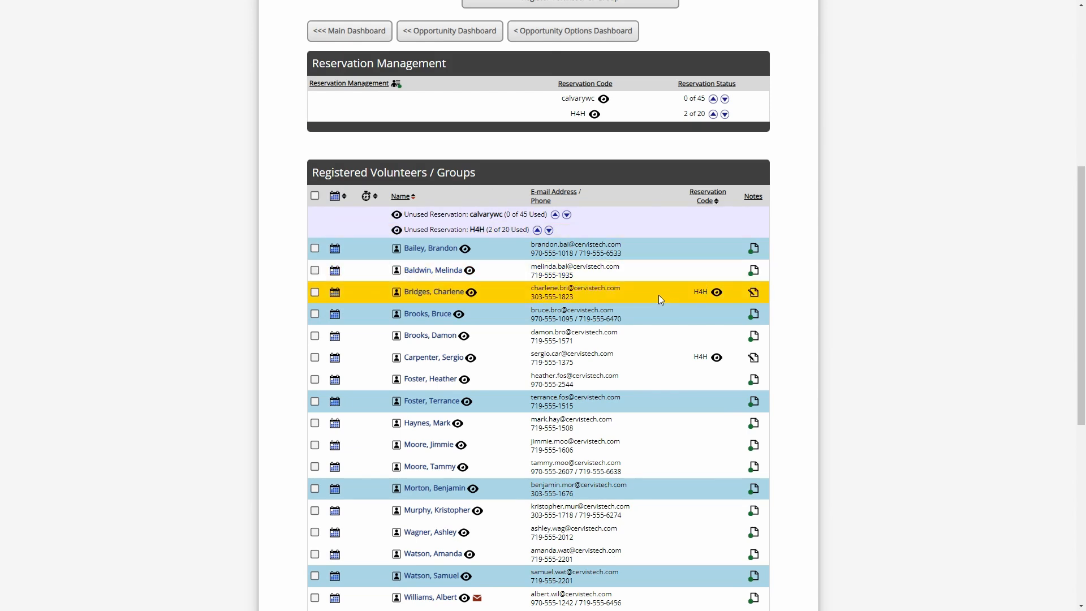
{"action": "left_click", "coordinate": [315, 292]}
{"action": "left_click", "coordinate": [306, 294]}
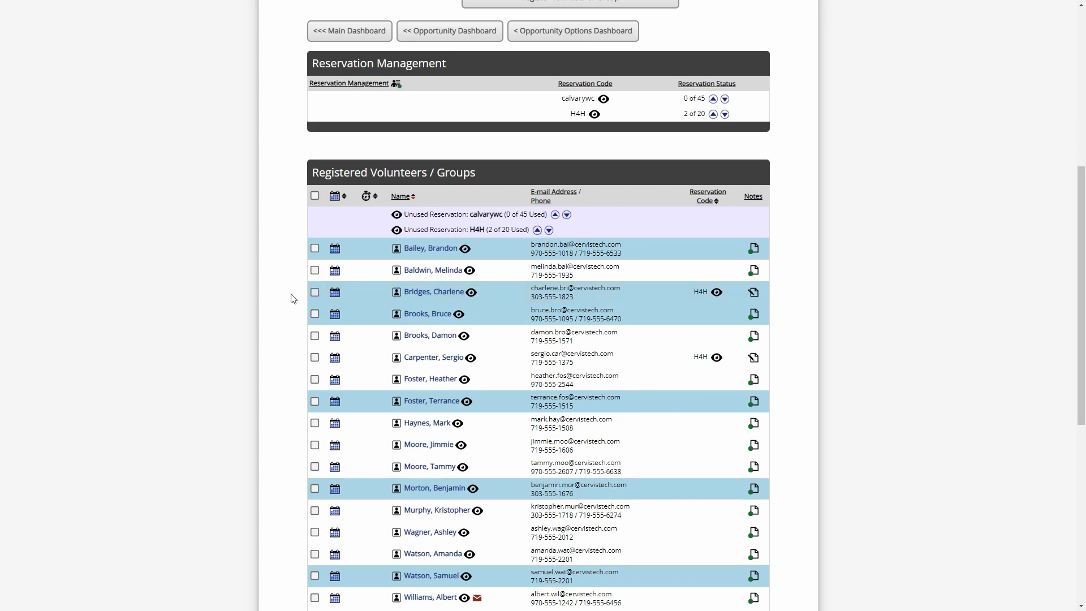
Return to the main dashboard and open Reservation Management at the reservation listing.
{"action": "scroll", "coordinate": [291, 298], "scroll_direction": "up", "scroll_amount": 4}
{"action": "left_click", "coordinate": [373, 264]}
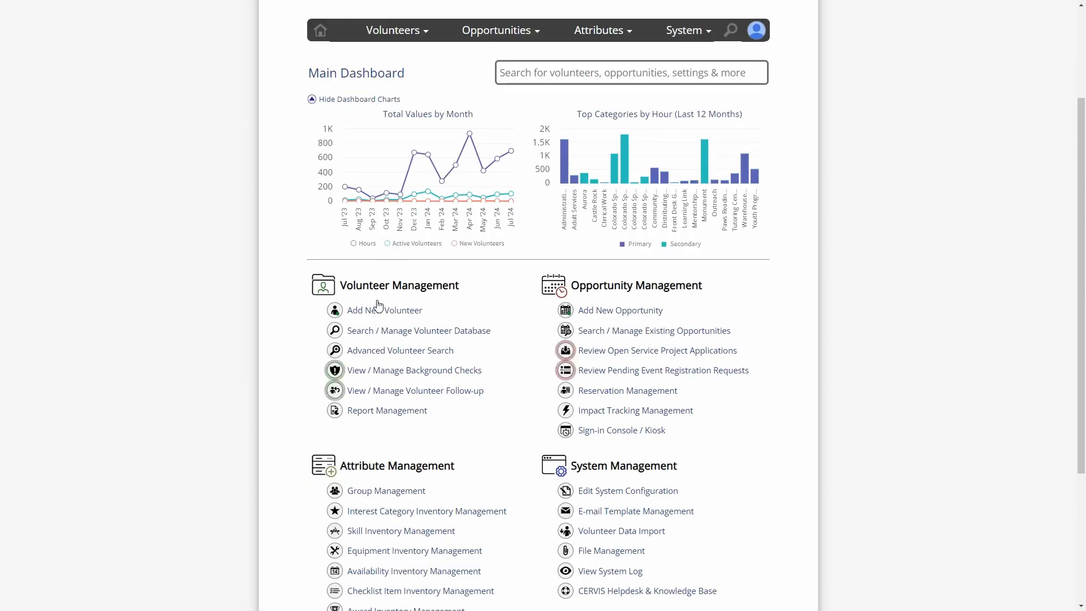
{"action": "scroll", "coordinate": [498, 339], "scroll_direction": "down", "scroll_amount": 5}
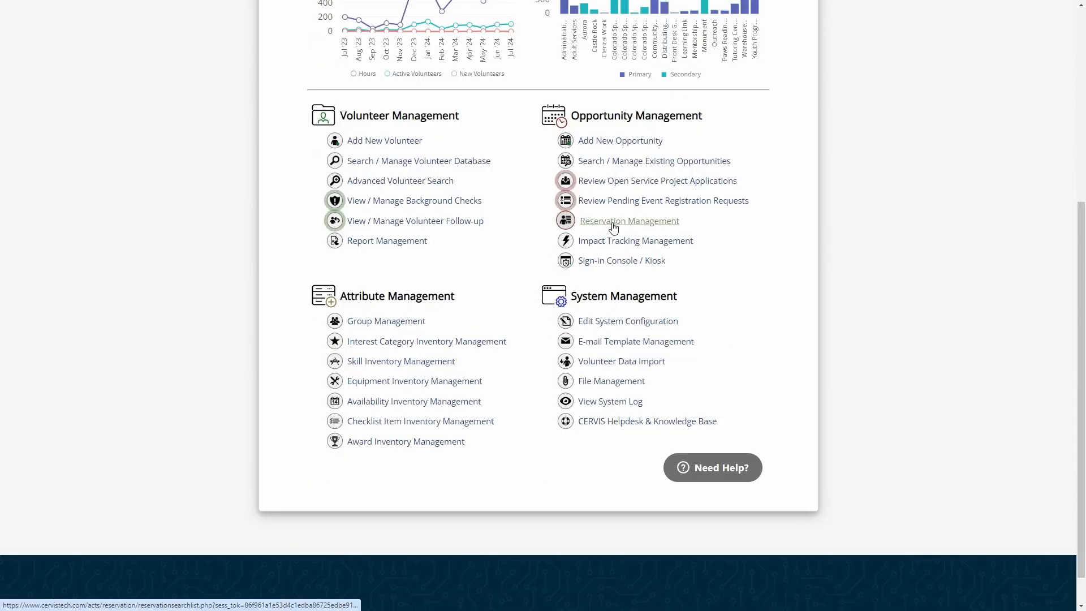
{"action": "left_click", "coordinate": [614, 226]}
{"action": "scroll", "coordinate": [535, 283], "scroll_direction": "down", "scroll_amount": 2}
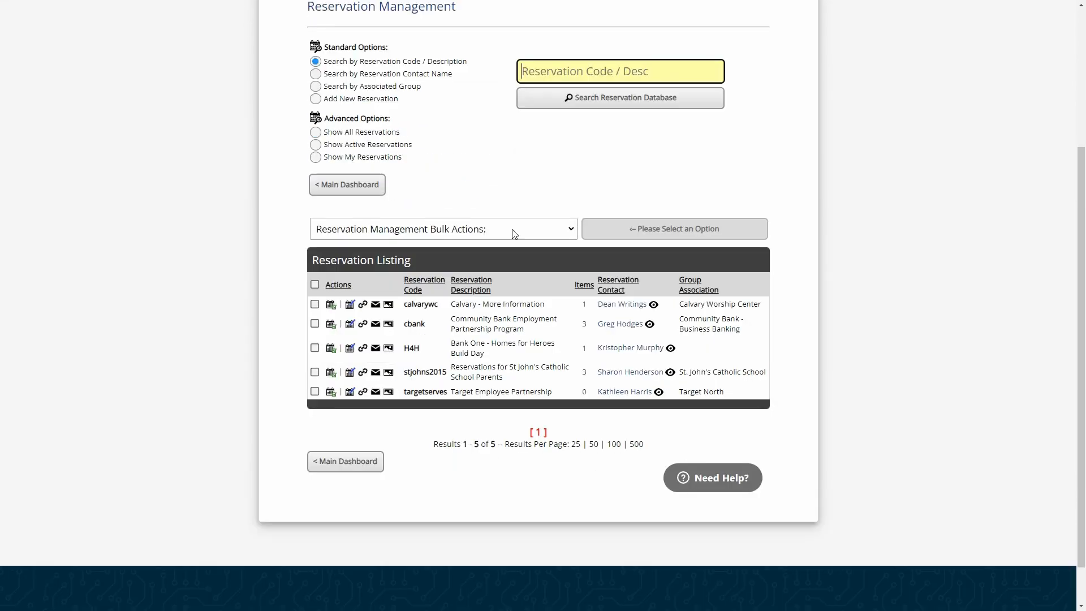
{"action": "scroll", "coordinate": [532, 198], "scroll_direction": "down", "scroll_amount": 1}
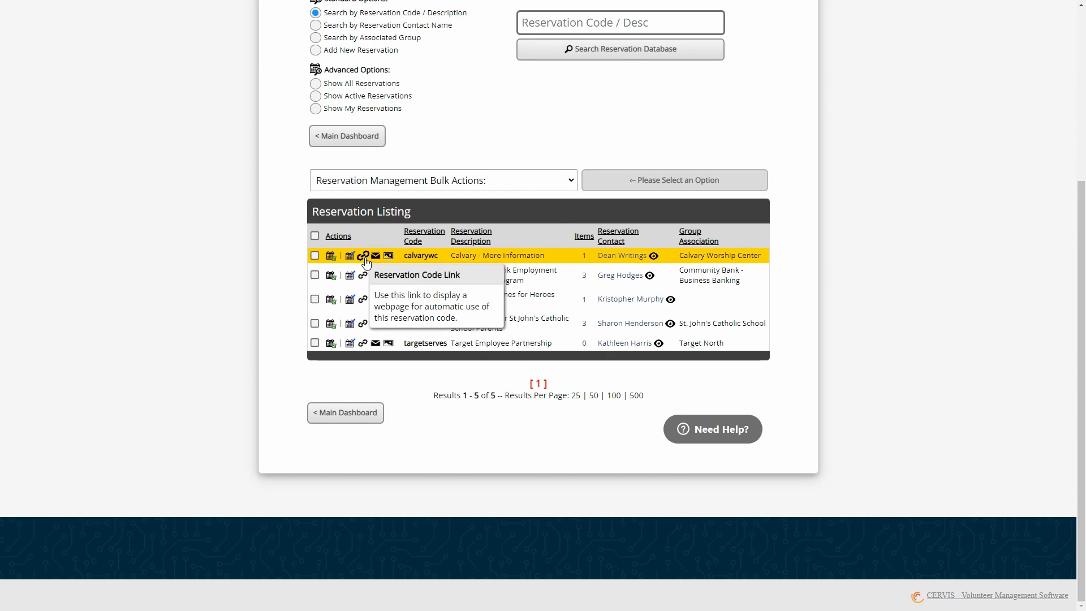
Copy the short reservation code link of the calvarywc reservation and dismiss the link dialog.
{"action": "left_click", "coordinate": [364, 258]}
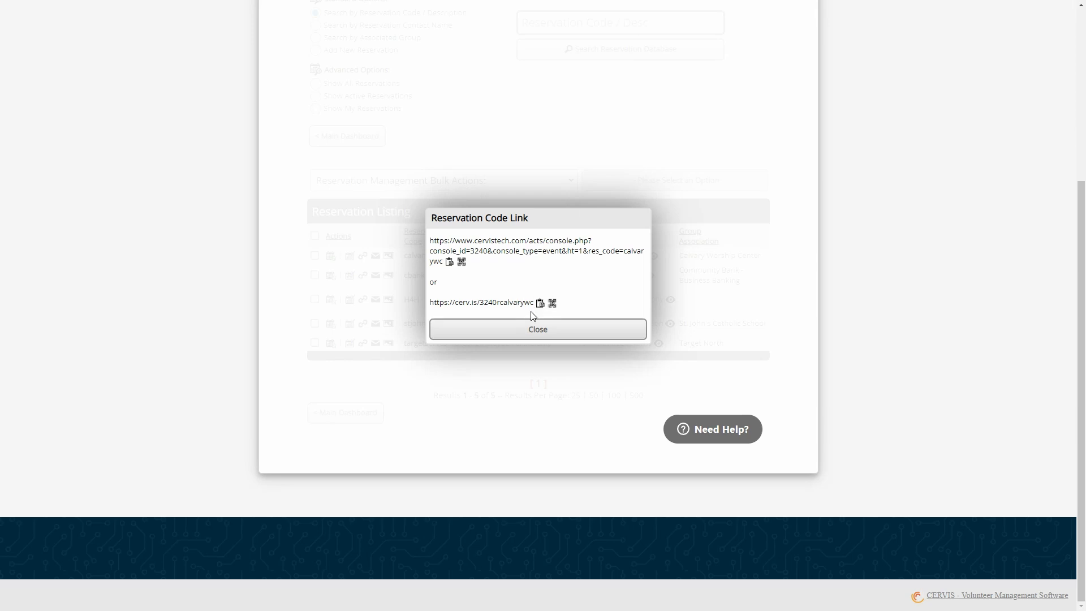
{"action": "left_click", "coordinate": [541, 303]}
{"action": "left_click", "coordinate": [535, 362]}
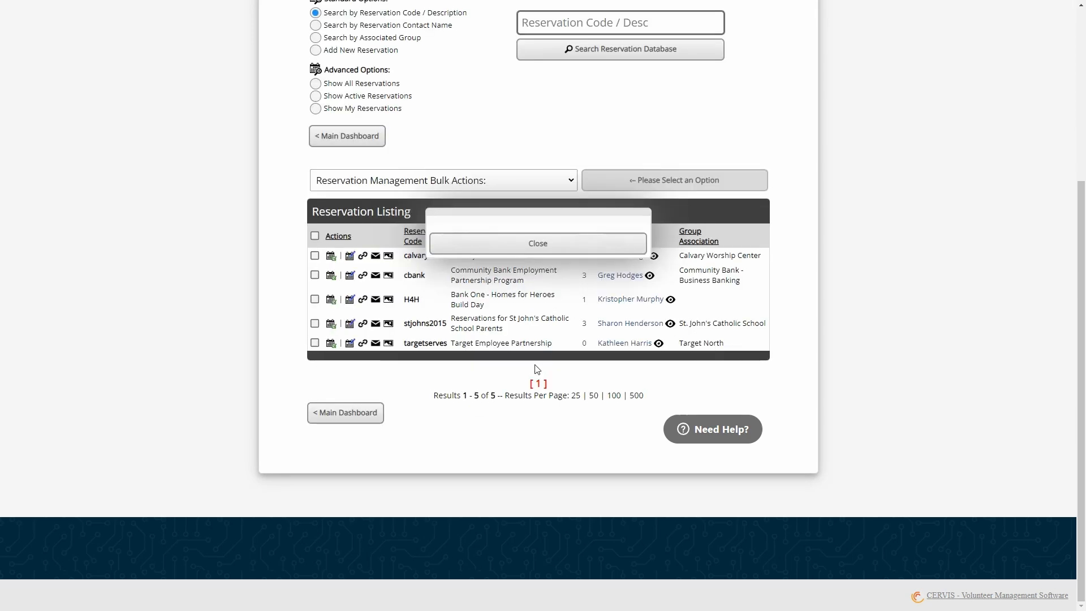
Load the copied calvarywc link in a new incognito window, review the reserved event listing, and close the window.
{"action": "key", "text": "ctrl+shift+n"}
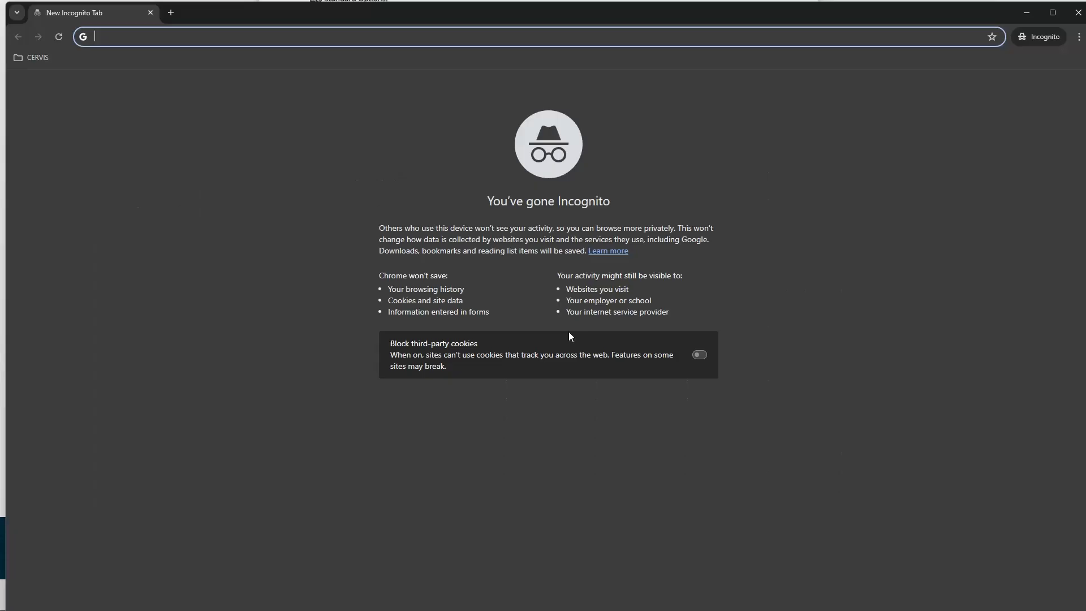
{"action": "key", "text": "ctrl+v"}
{"action": "key", "text": "Return"}
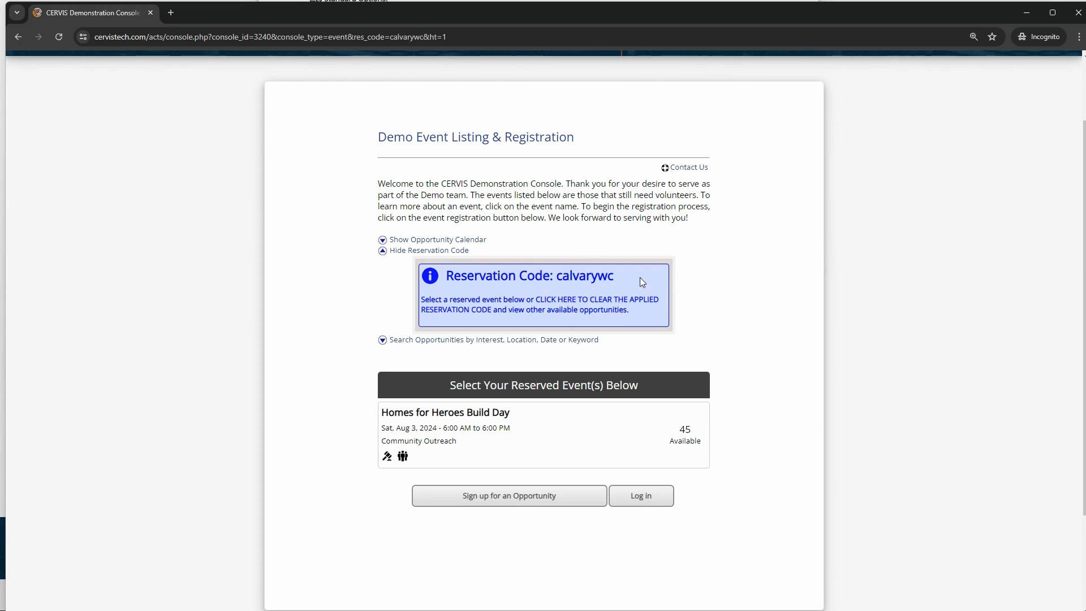
{"action": "mouse_move", "coordinate": [672, 450]}
{"action": "left_click", "coordinate": [1079, 15]}
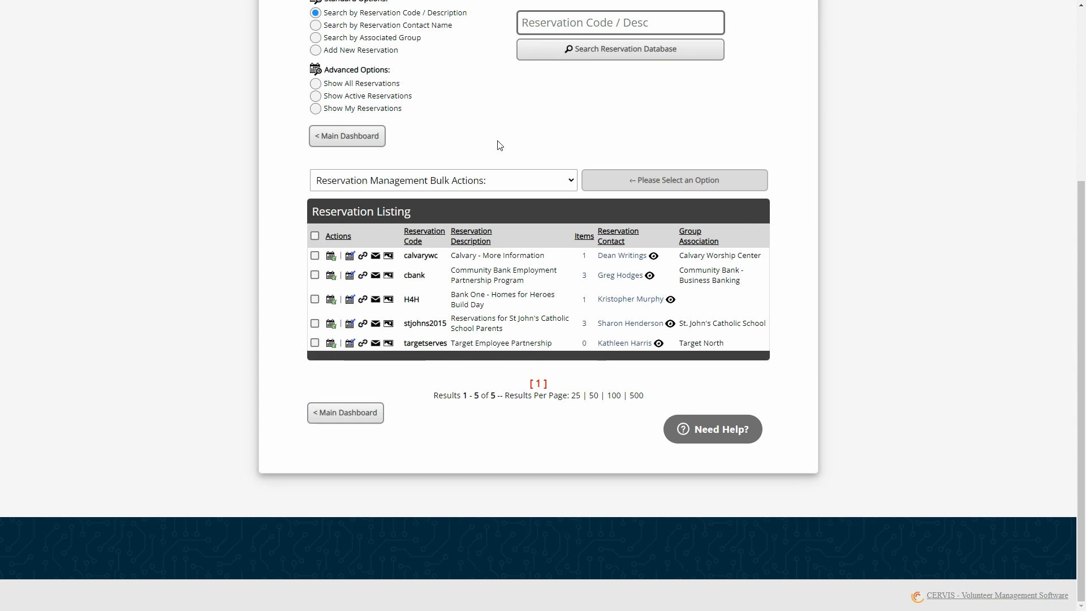
View the current reservation photo of the cbank reservation and return to the reservation dashboard.
{"action": "left_click", "coordinate": [389, 276]}
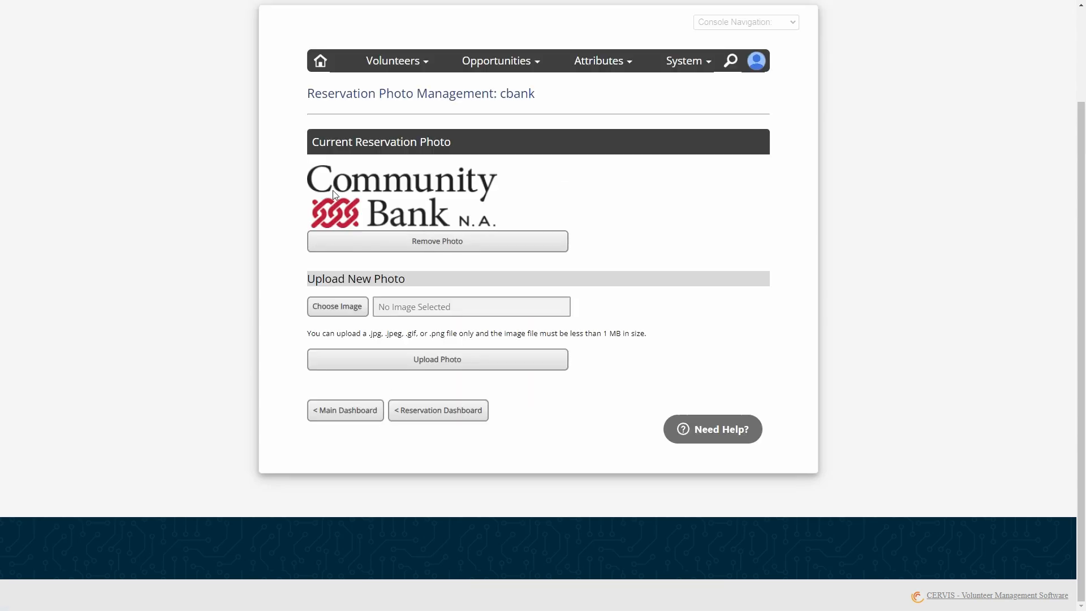
{"action": "left_click", "coordinate": [458, 422]}
{"action": "scroll", "coordinate": [413, 394], "scroll_direction": "down", "scroll_amount": 3}
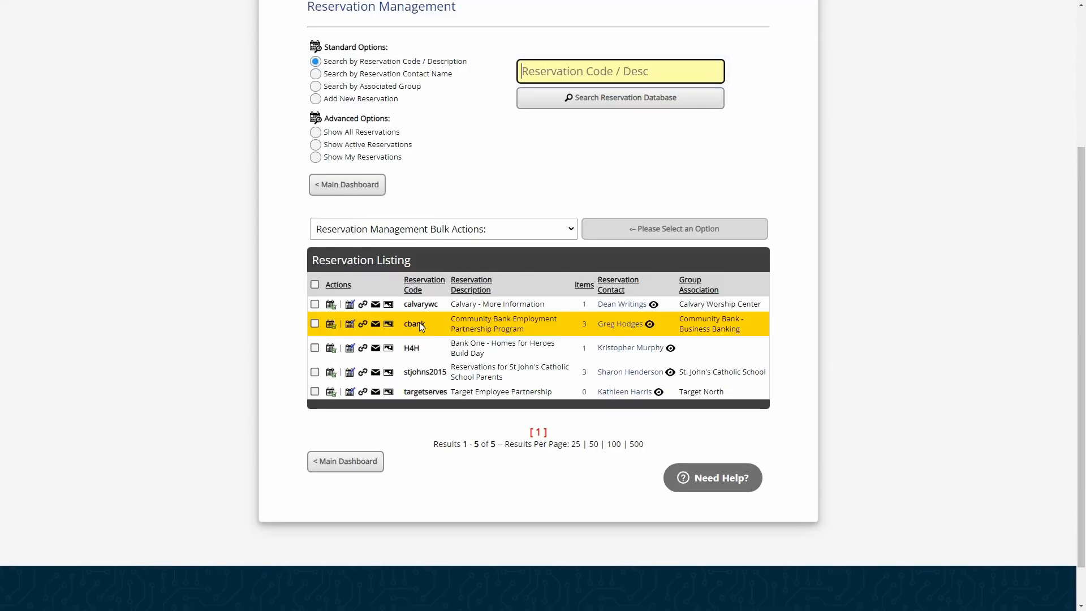
Copy the short cbank reservation code link, review its public registration page in an incognito window, and dismiss the link dialog.
{"action": "left_click", "coordinate": [363, 324]}
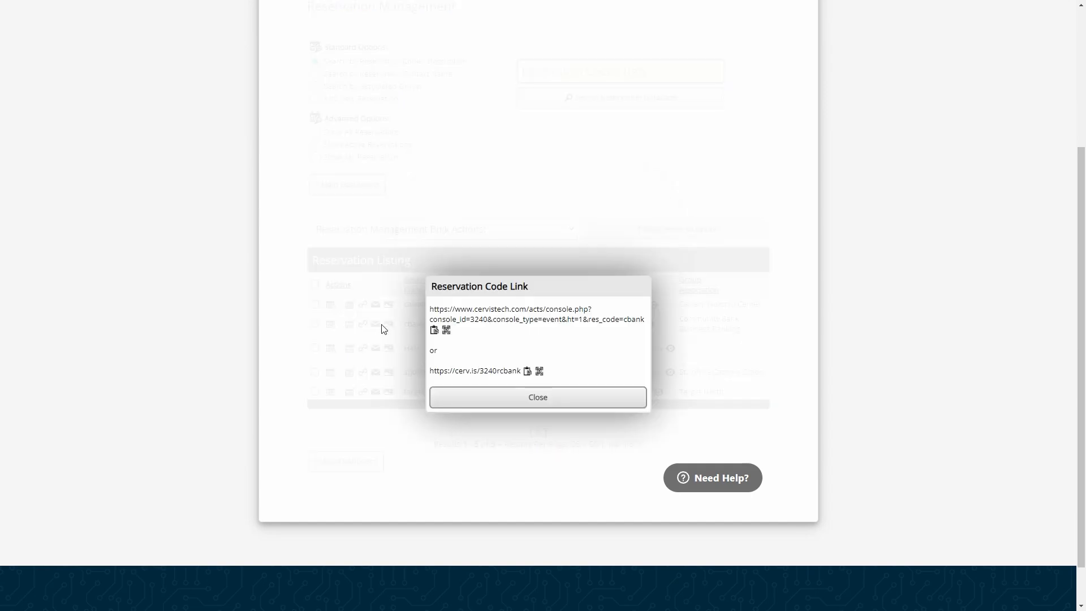
{"action": "left_click", "coordinate": [528, 371]}
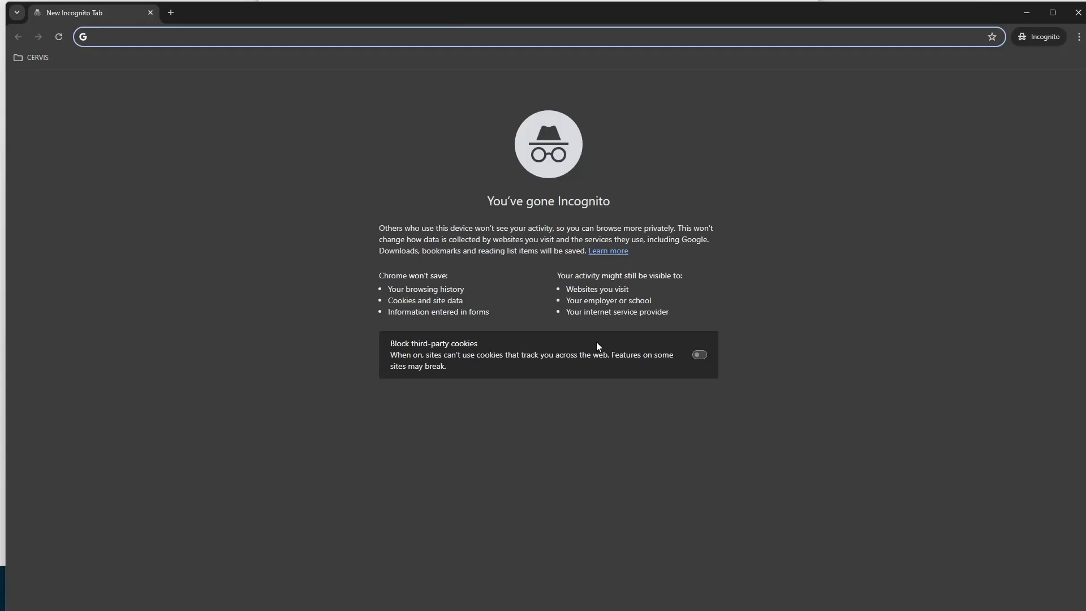
{"action": "key", "text": "ctrl+v"}
{"action": "key", "text": "Return"}
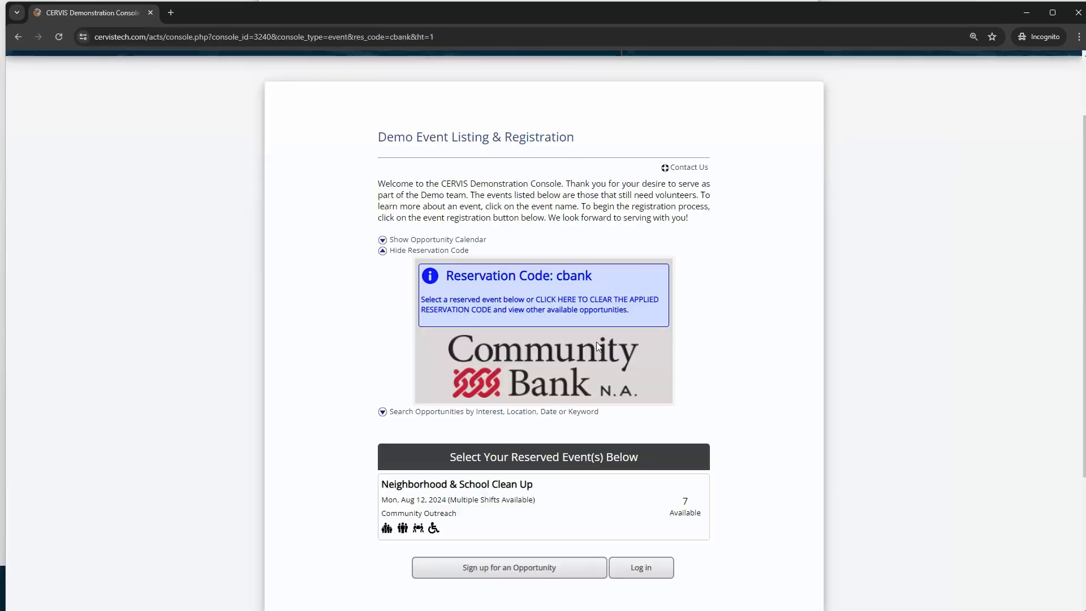
{"action": "scroll", "coordinate": [799, 198], "scroll_direction": "down", "scroll_amount": 2}
{"action": "scroll", "coordinate": [792, 201], "scroll_direction": "up", "scroll_amount": 1}
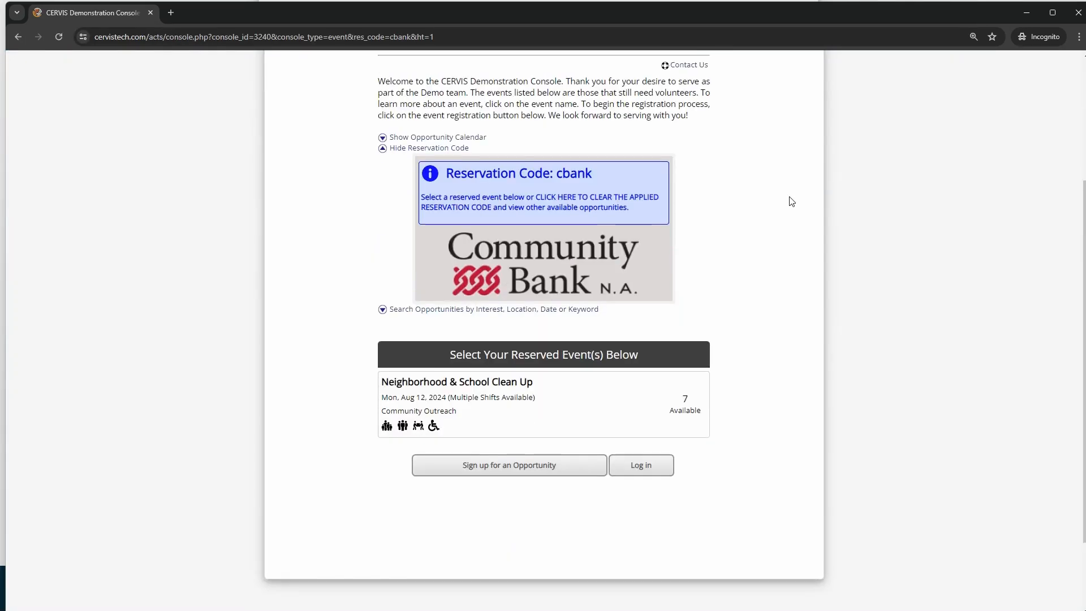
{"action": "scroll", "coordinate": [749, 182], "scroll_direction": "down", "scroll_amount": 1}
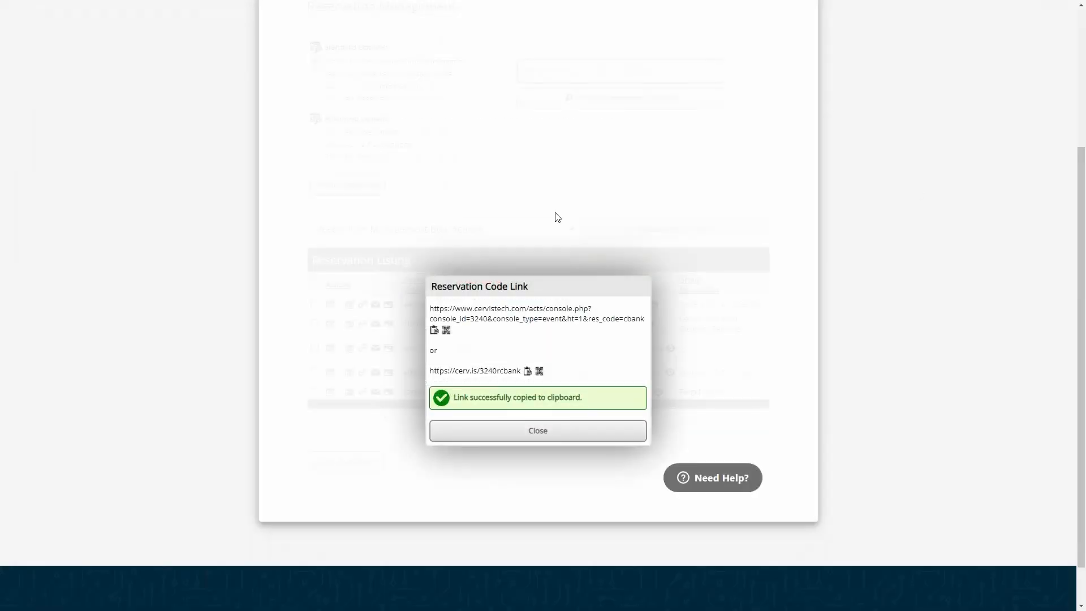
{"action": "left_click", "coordinate": [565, 426]}
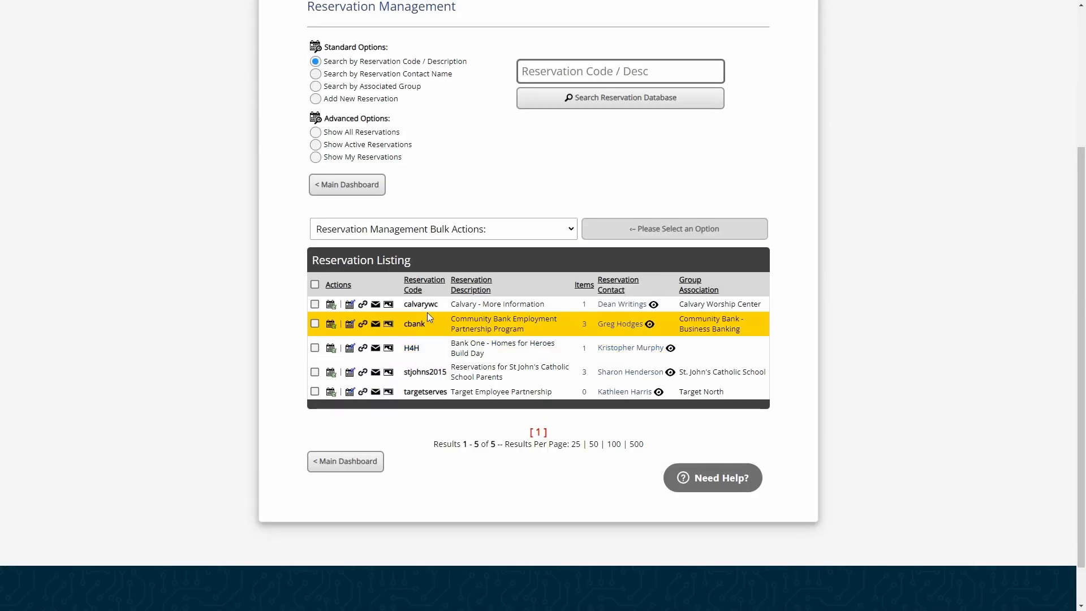
Open photo management for the calvarywc reservation.
{"action": "left_click", "coordinate": [388, 306]}
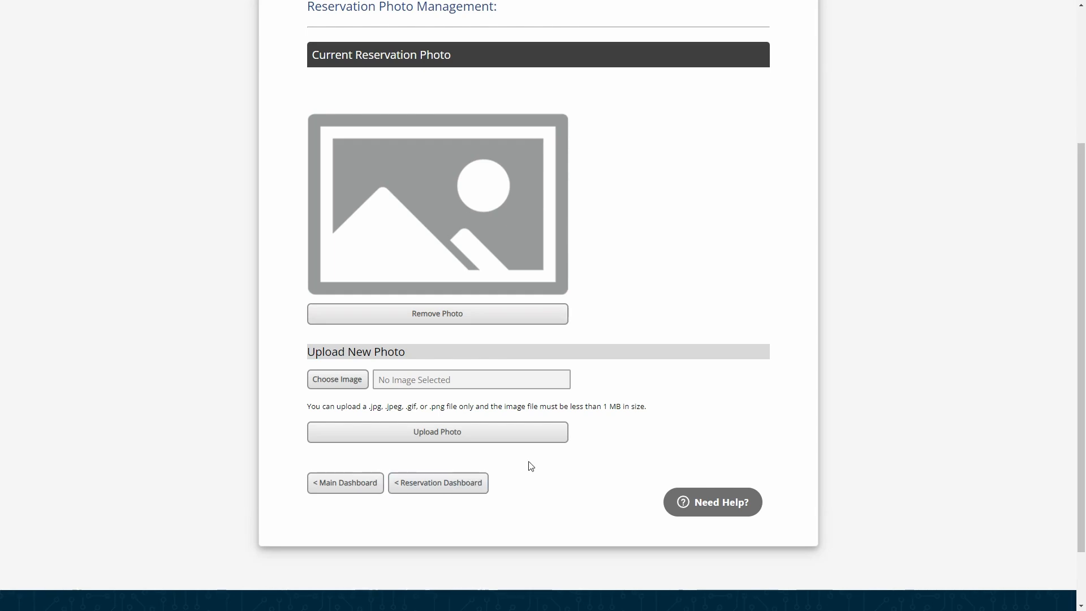
Leave reservation photo management, return to the main dashboard, and open the form for adding a new opportunity.
{"action": "left_click", "coordinate": [459, 491]}
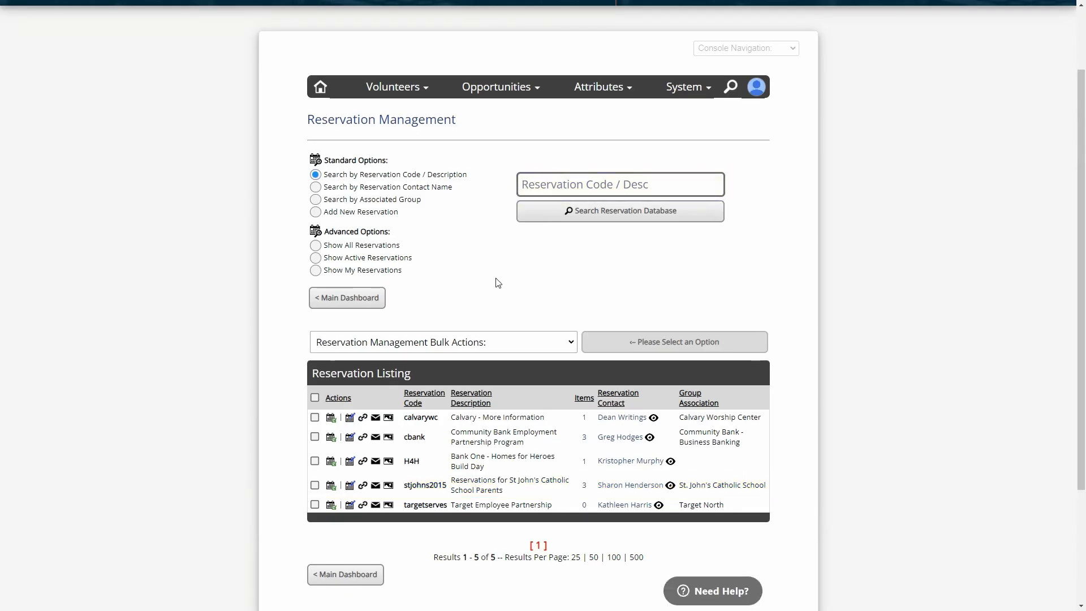
{"action": "scroll", "coordinate": [490, 282], "scroll_direction": "down", "scroll_amount": 1}
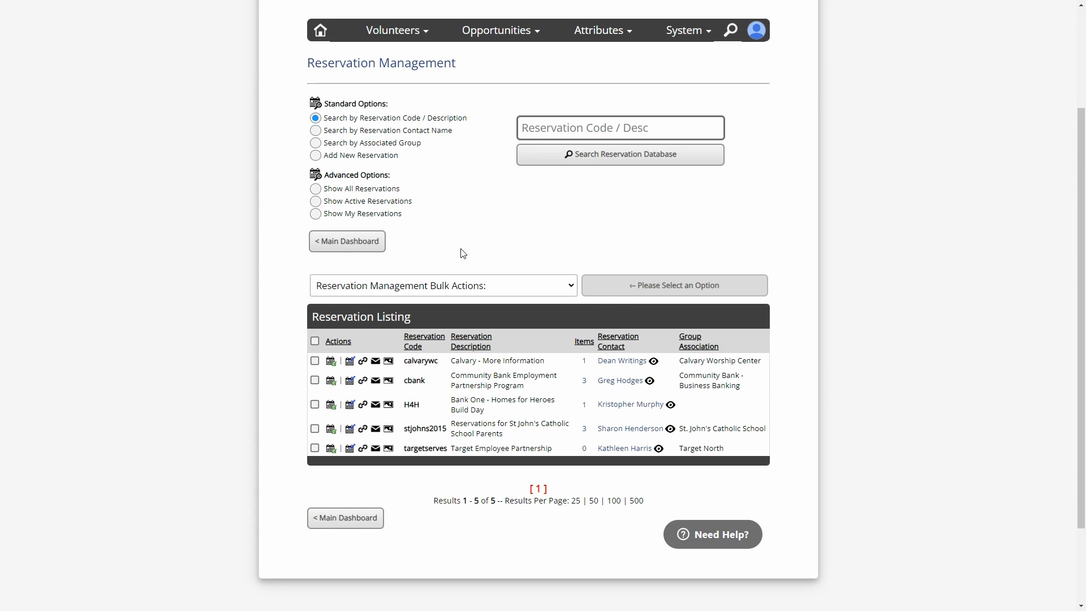
{"action": "left_click", "coordinate": [369, 246]}
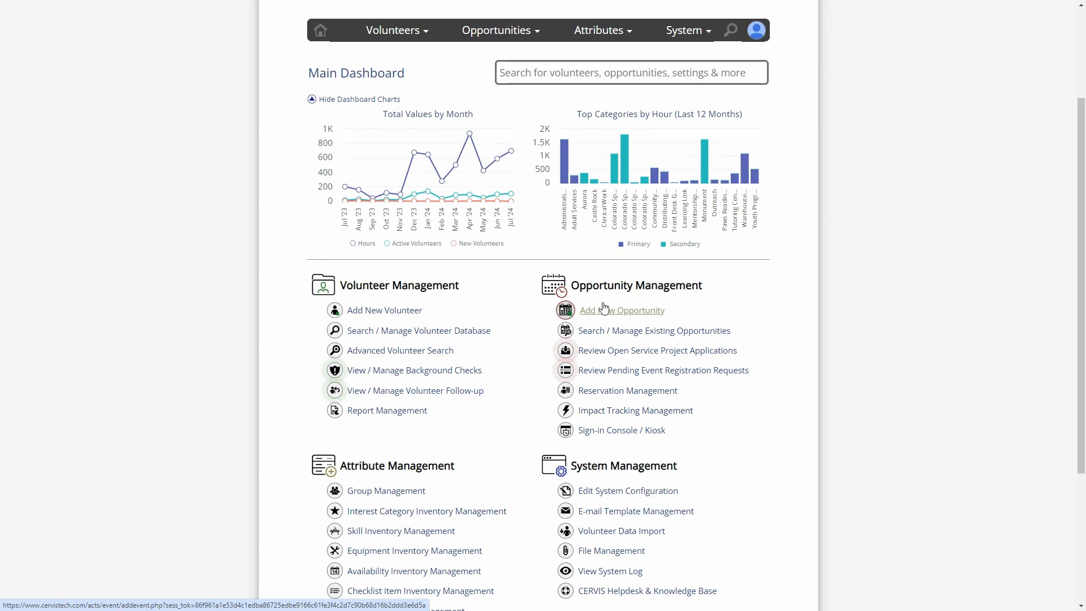
{"action": "left_click", "coordinate": [633, 316]}
Examine the available opportunity types and the Publish Online setting on the new opportunity form.
{"action": "left_click", "coordinate": [520, 120]}
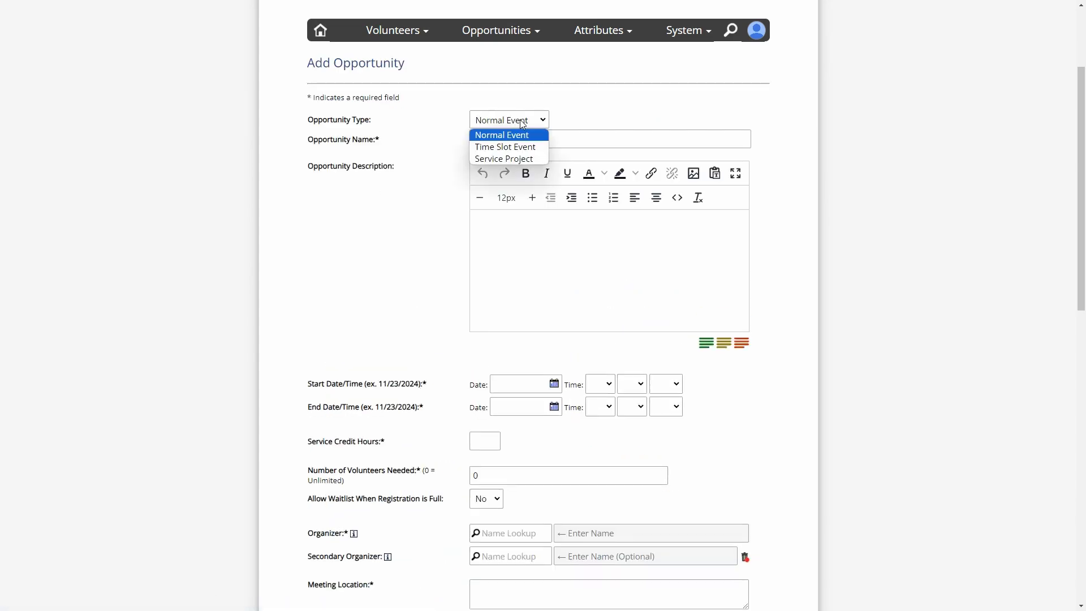
{"action": "left_click", "coordinate": [440, 139]}
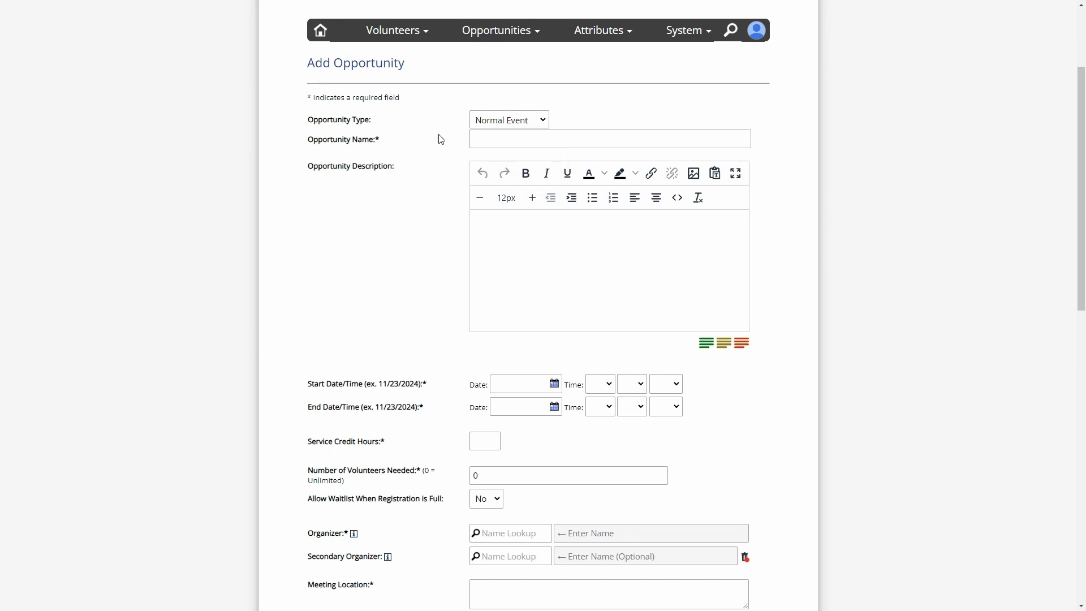
{"action": "scroll", "coordinate": [436, 325], "scroll_direction": "down", "scroll_amount": 2}
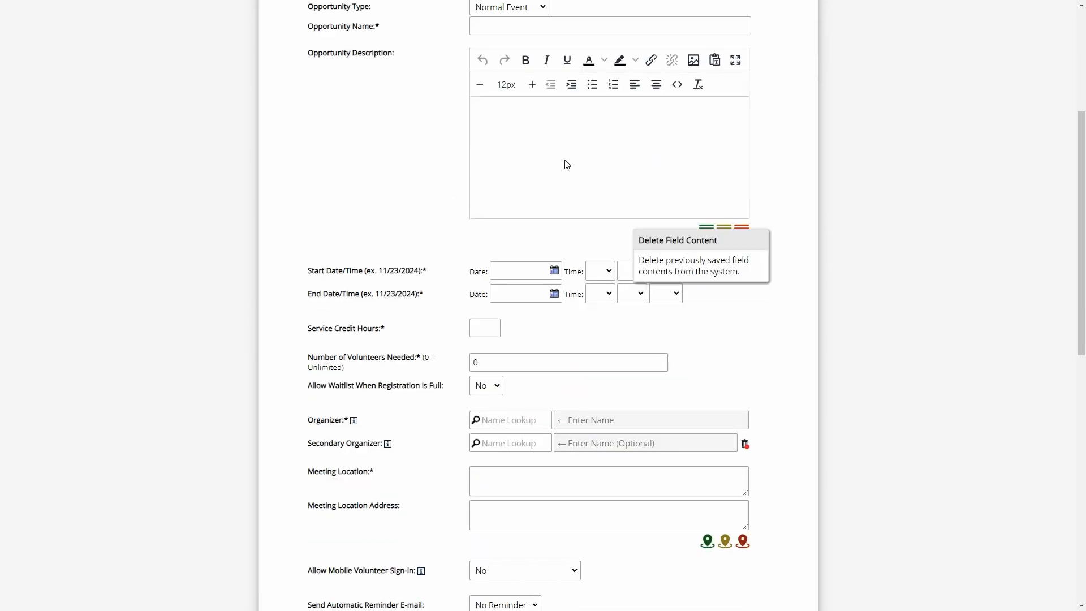
{"action": "scroll", "coordinate": [379, 187], "scroll_direction": "up", "scroll_amount": 2}
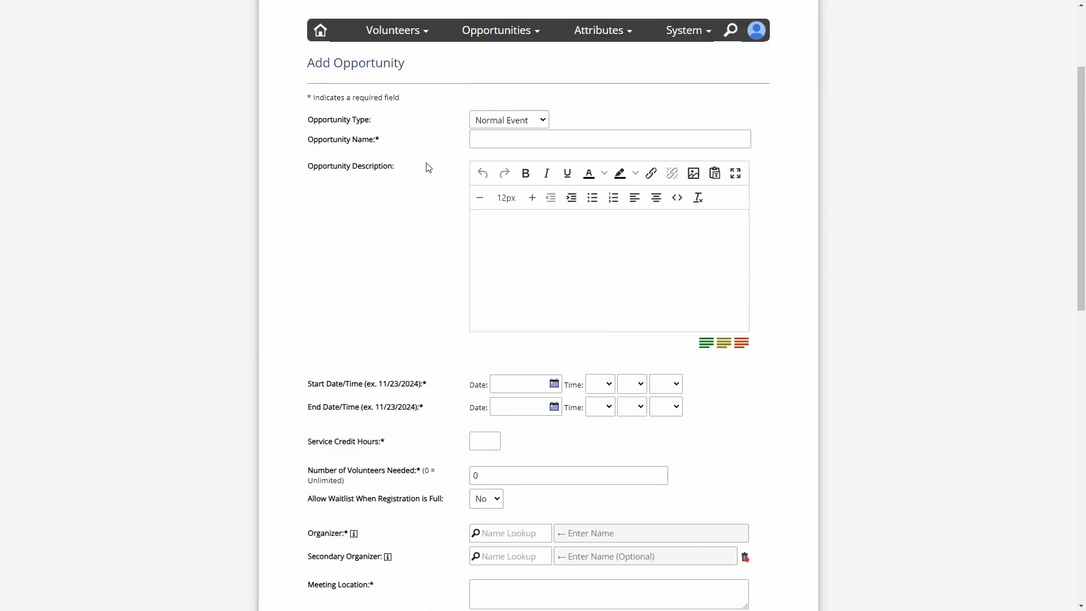
{"action": "scroll", "coordinate": [435, 135], "scroll_direction": "down", "scroll_amount": 9}
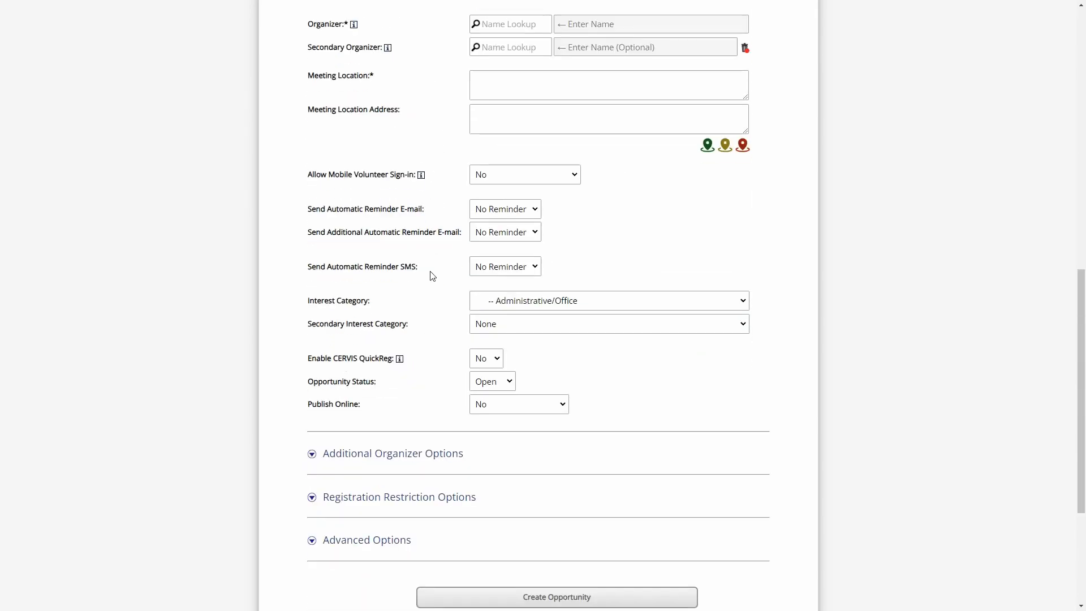
{"action": "scroll", "coordinate": [390, 300], "scroll_direction": "down", "scroll_amount": 1}
{"action": "left_click_drag", "start_coordinate": [314, 347], "coordinate": [394, 349]}
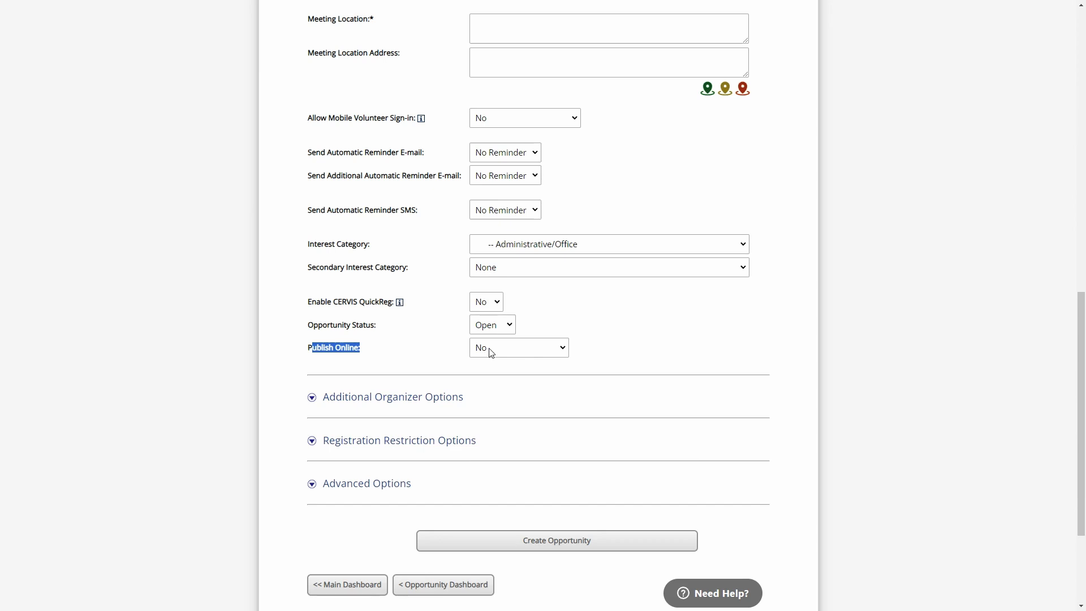
{"action": "left_click", "coordinate": [434, 351]}
{"action": "scroll", "coordinate": [434, 351], "scroll_direction": "down", "scroll_amount": 3}
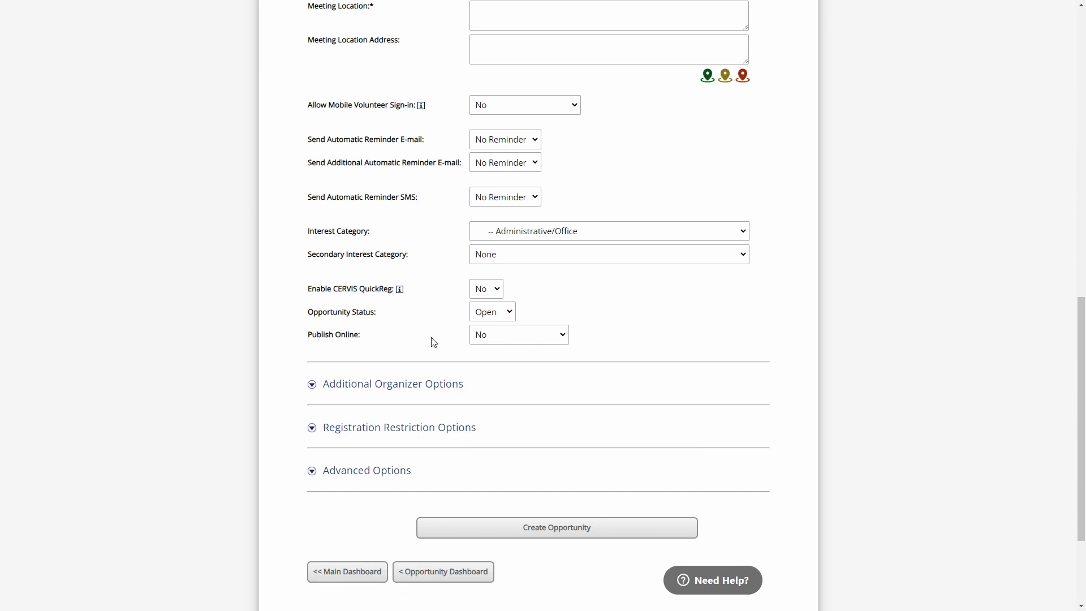
Expand the advanced options and assign calvary worship center as the opportunity's associated group.
{"action": "left_click", "coordinate": [382, 327]}
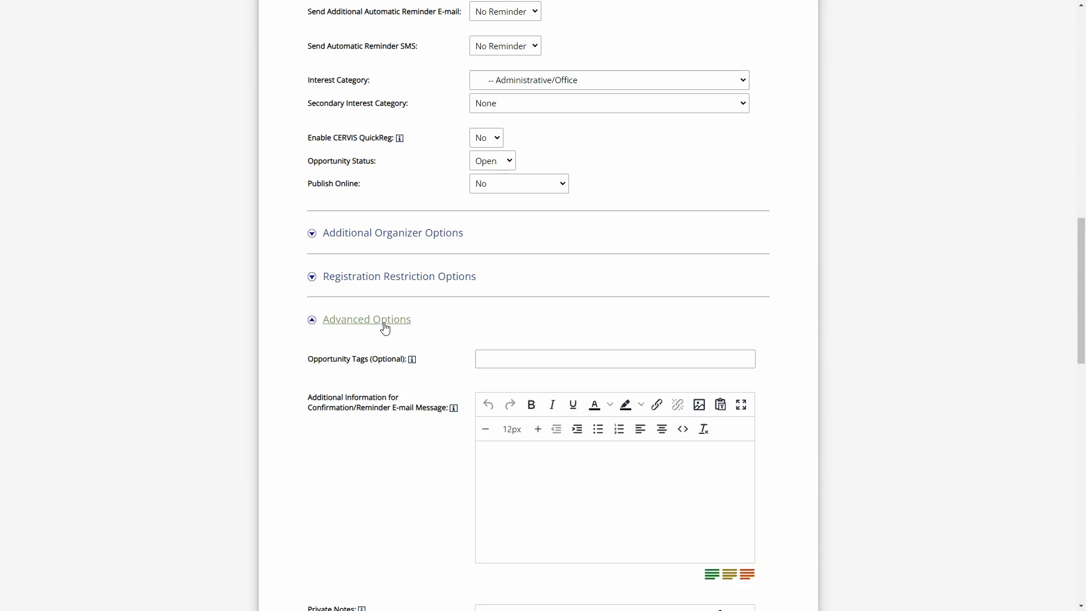
{"action": "scroll", "coordinate": [381, 327], "scroll_direction": "down", "scroll_amount": 15}
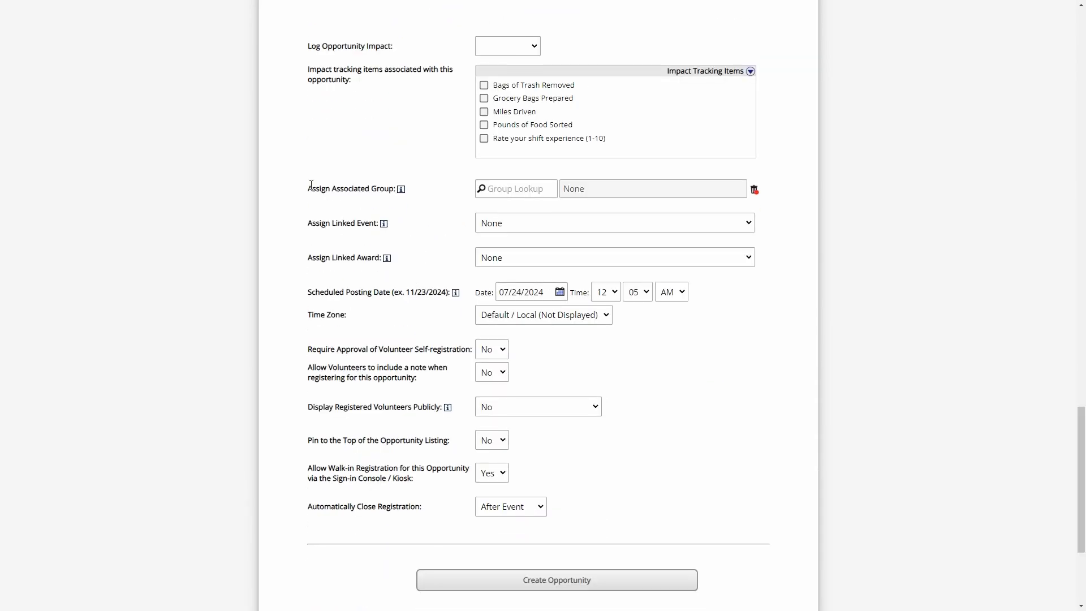
{"action": "left_click_drag", "start_coordinate": [311, 188], "coordinate": [390, 190]}
{"action": "left_click", "coordinate": [408, 193]}
{"action": "left_click", "coordinate": [524, 189]}
{"action": "type", "text": "Ca"}
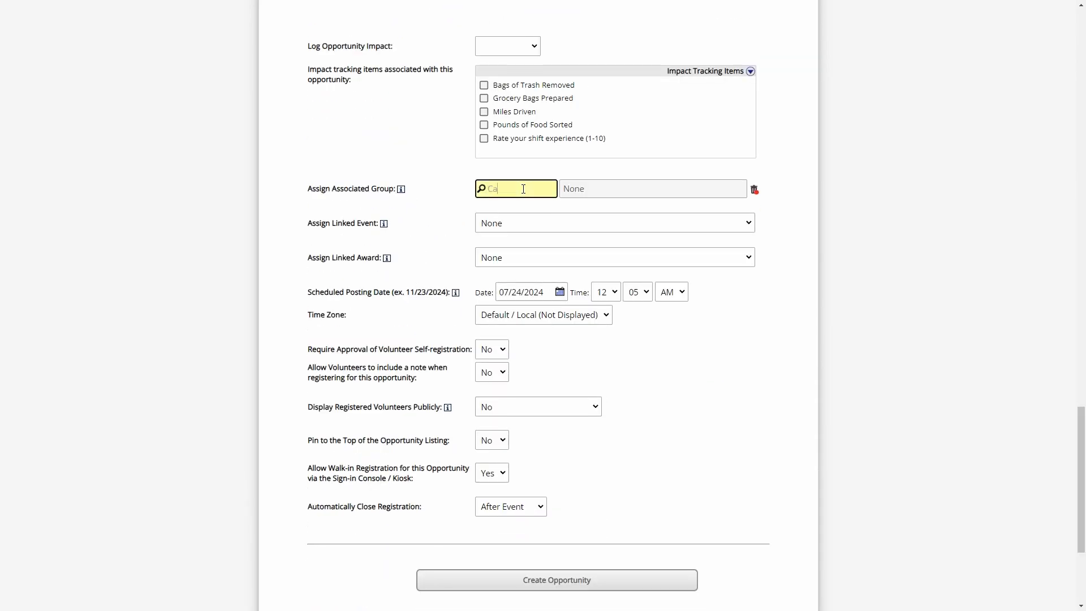
{"action": "type", "text": "lv"}
{"action": "left_click", "coordinate": [532, 208]}
{"action": "left_click", "coordinate": [457, 179]}
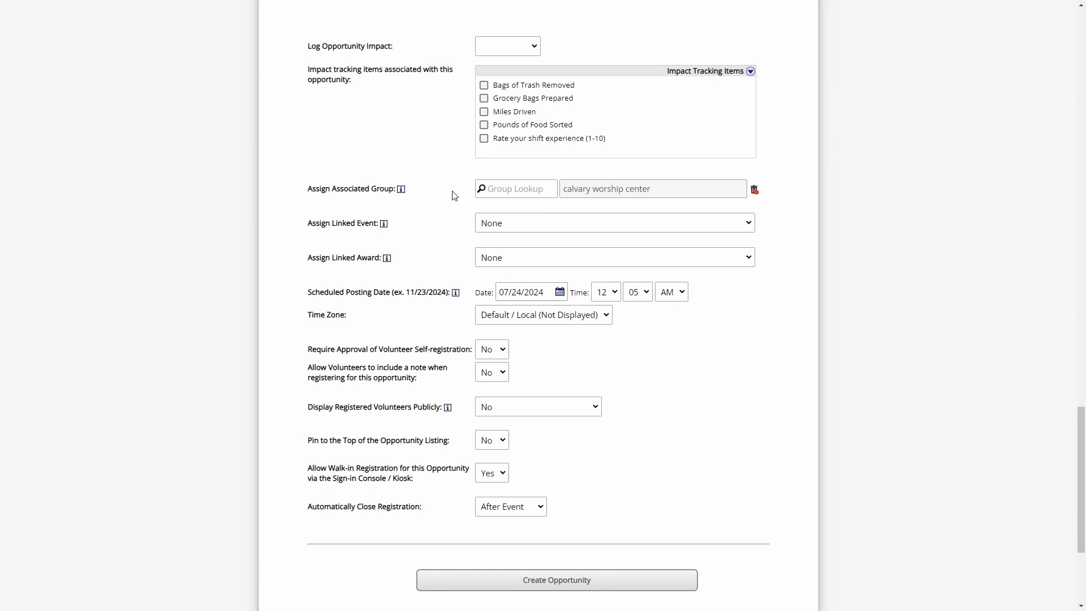
Point out the associated group setting, leave the form without creating the opportunity, and go to the opportunity dashboard.
{"action": "left_click_drag", "start_coordinate": [325, 191], "coordinate": [444, 198]}
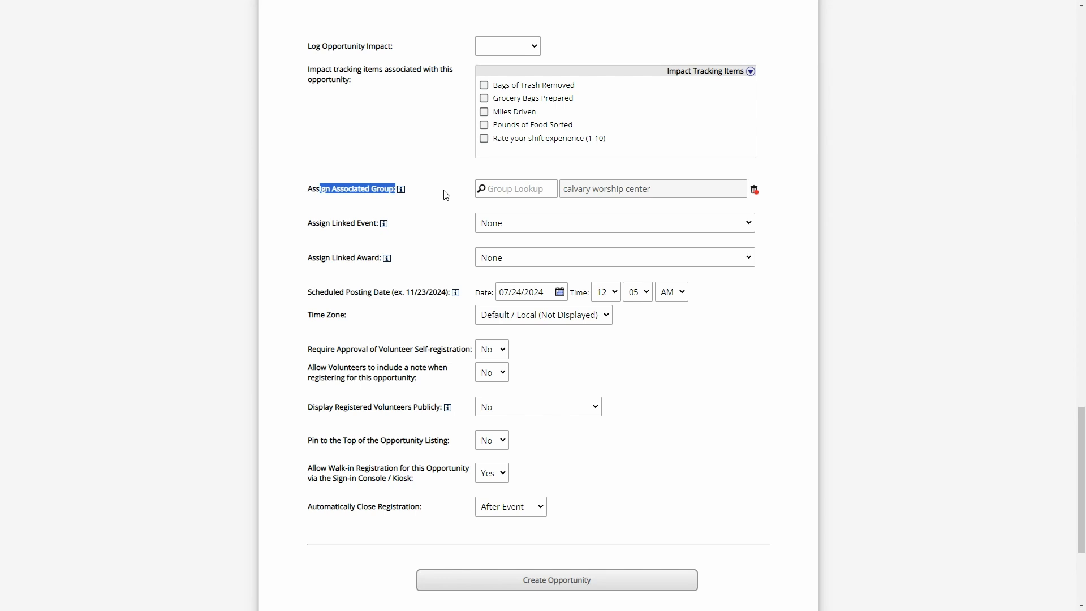
{"action": "left_click", "coordinate": [448, 197]}
{"action": "scroll", "coordinate": [459, 202], "scroll_direction": "up", "scroll_amount": 15}
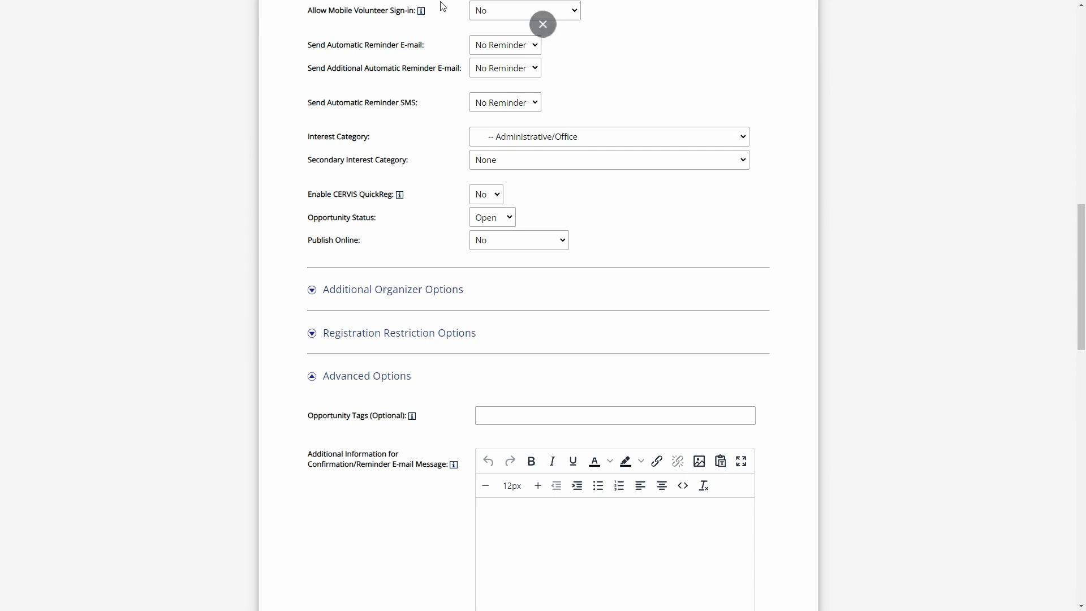
{"action": "scroll", "coordinate": [450, 254], "scroll_direction": "down", "scroll_amount": 15}
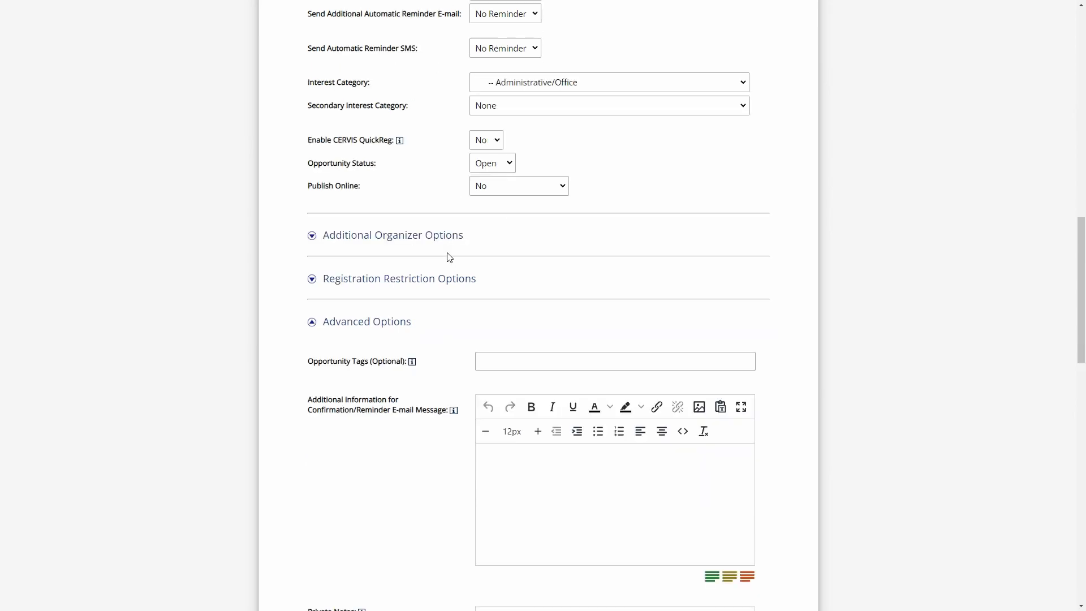
{"action": "left_click", "coordinate": [431, 420]}
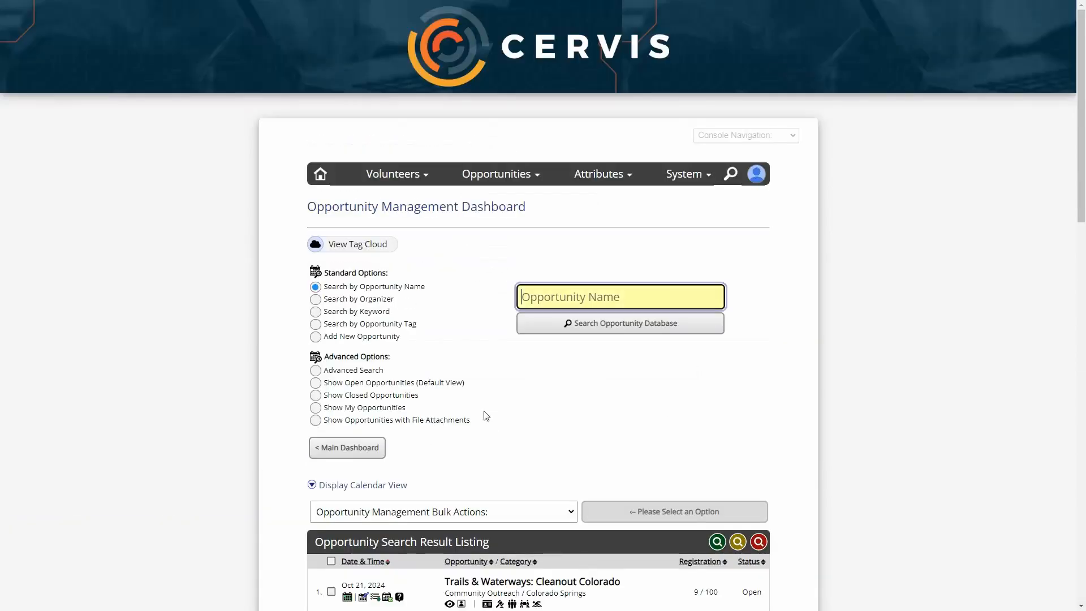
View the details of Trails & Waterways: Cleanout Colorado, check its private registration code and link, and close the details.
{"action": "scroll", "coordinate": [517, 266], "scroll_direction": "down", "scroll_amount": 5}
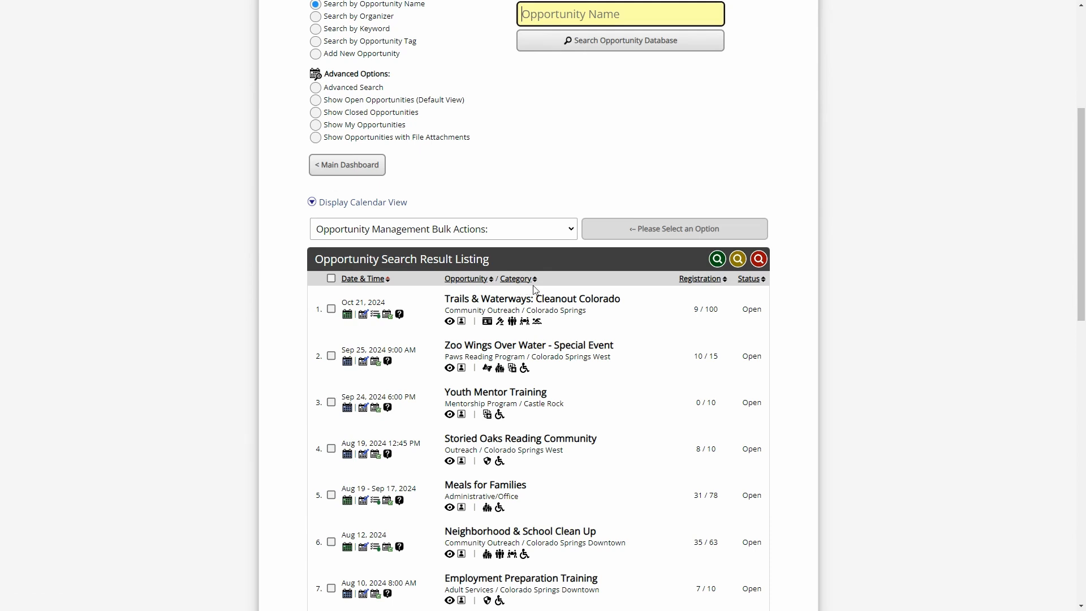
{"action": "scroll", "coordinate": [515, 266], "scroll_direction": "down", "scroll_amount": 1}
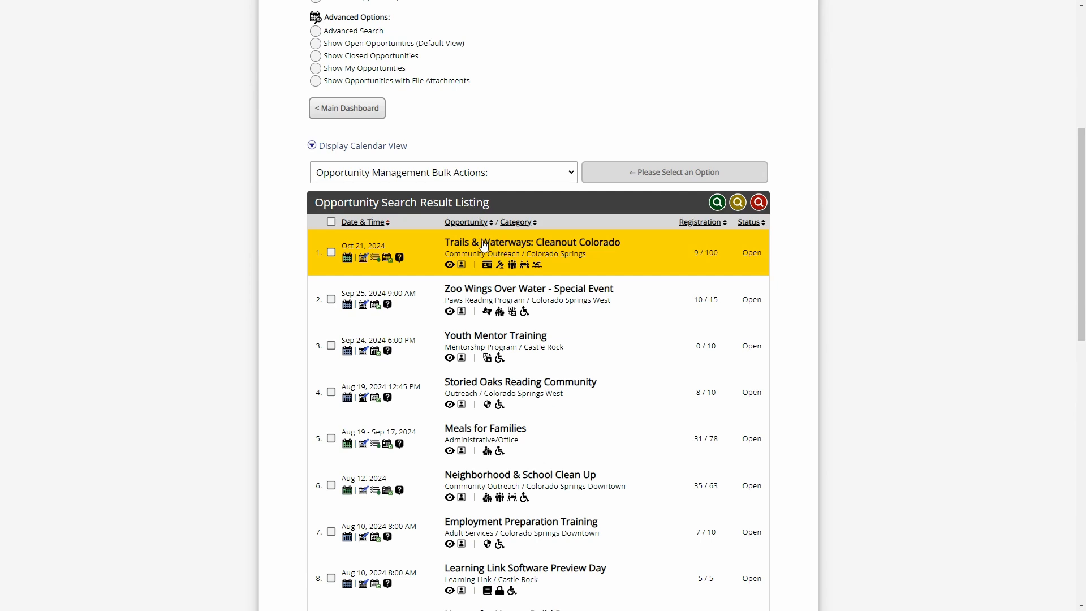
{"action": "left_click", "coordinate": [450, 266]}
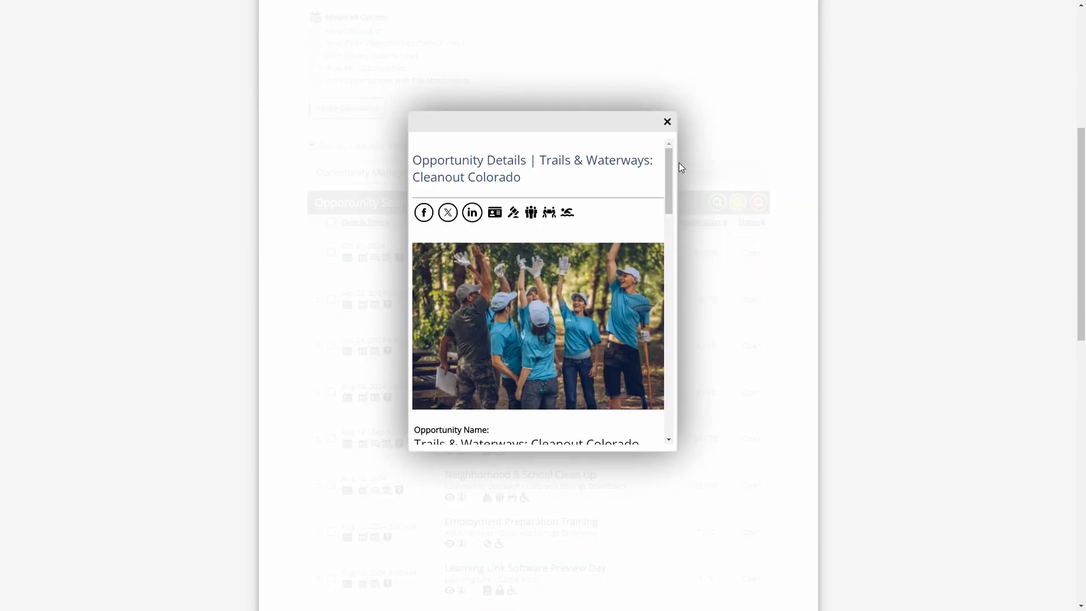
{"action": "left_click_drag", "start_coordinate": [671, 158], "coordinate": [645, 381]}
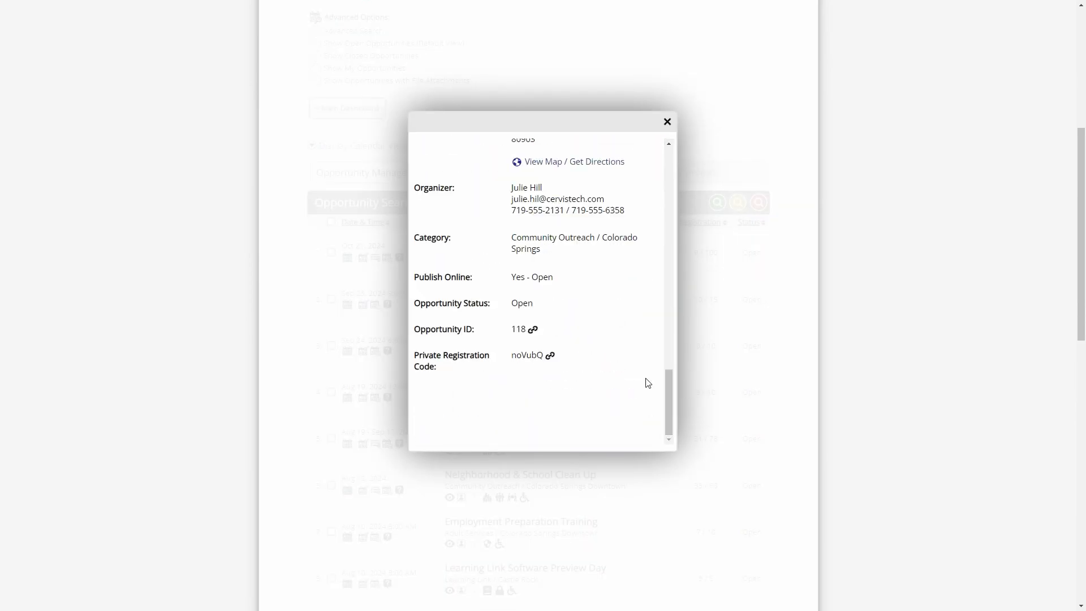
{"action": "triple_click", "coordinate": [429, 355]}
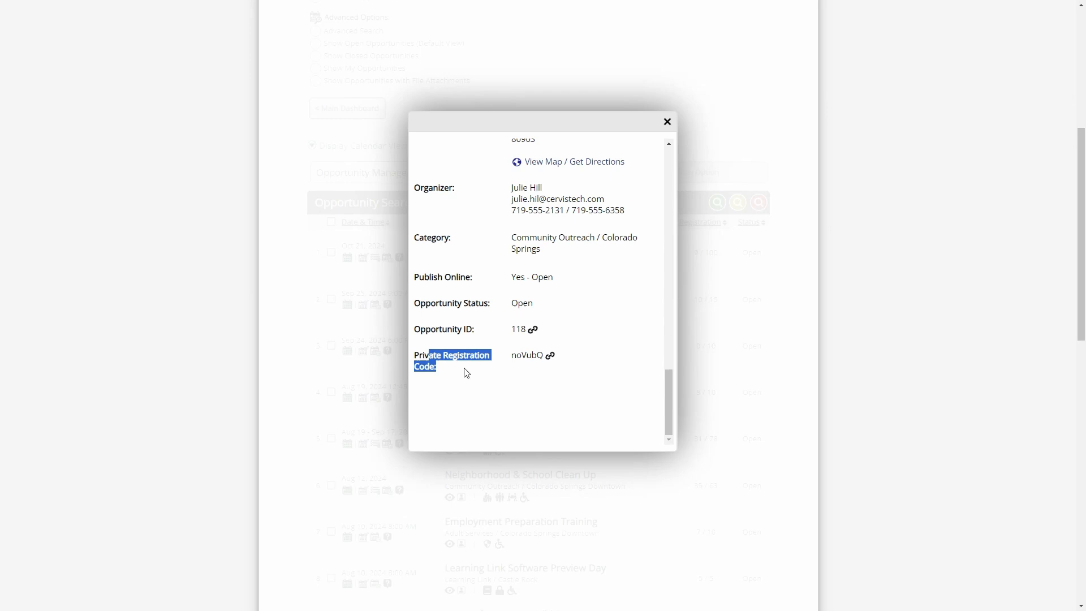
{"action": "left_click", "coordinate": [522, 354]}
{"action": "left_click", "coordinate": [551, 357]}
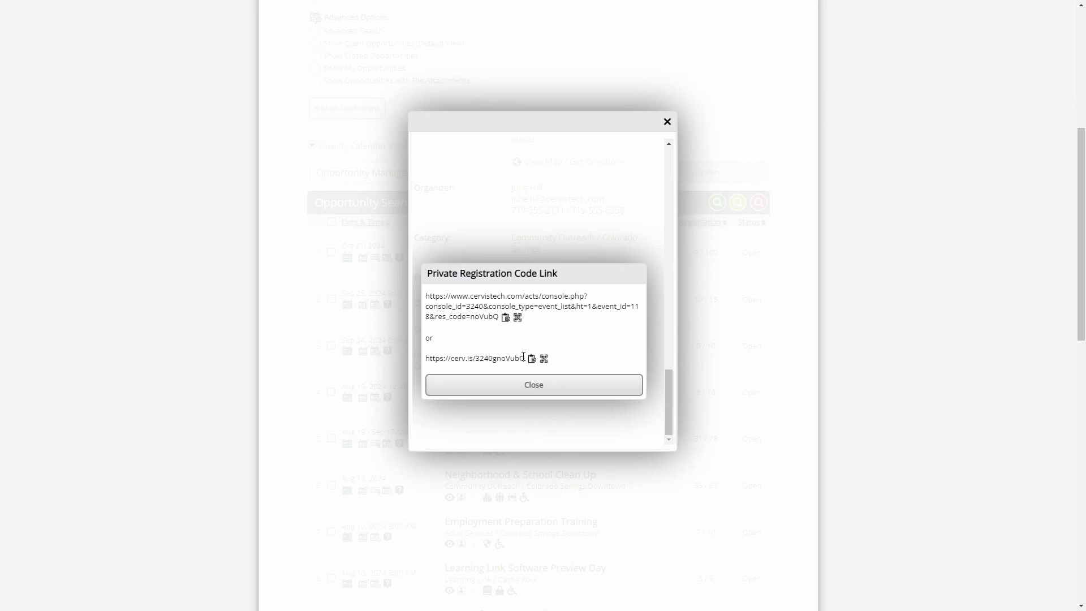
{"action": "left_click", "coordinate": [557, 387]}
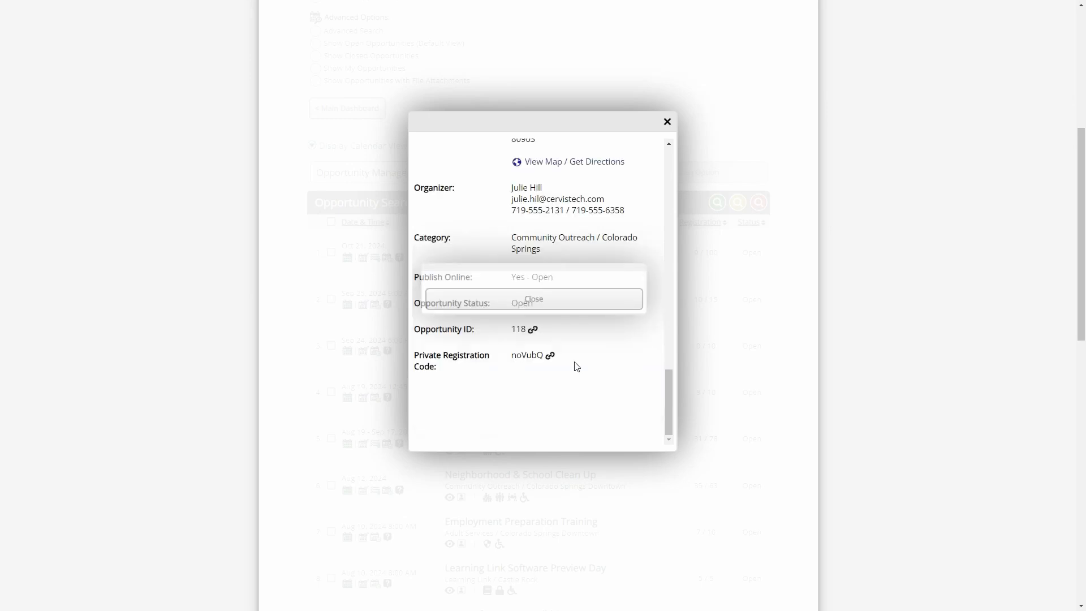
{"action": "left_click", "coordinate": [667, 122]}
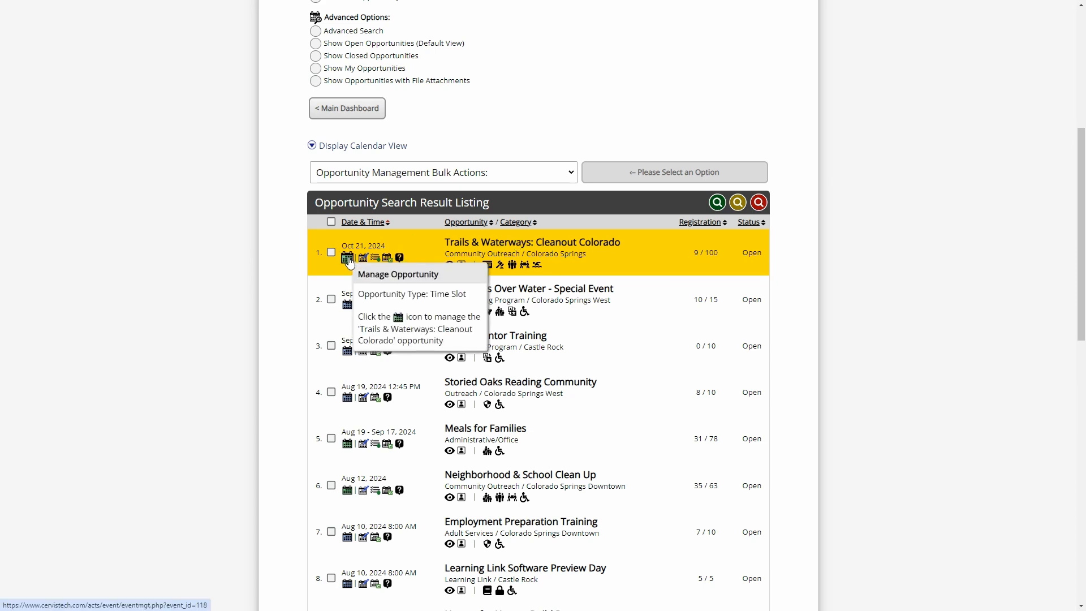
Open management of the Trails & Waterways: Cleanout Colorado opportunity and copy its short private registration code link.
{"action": "left_click", "coordinate": [456, 245]}
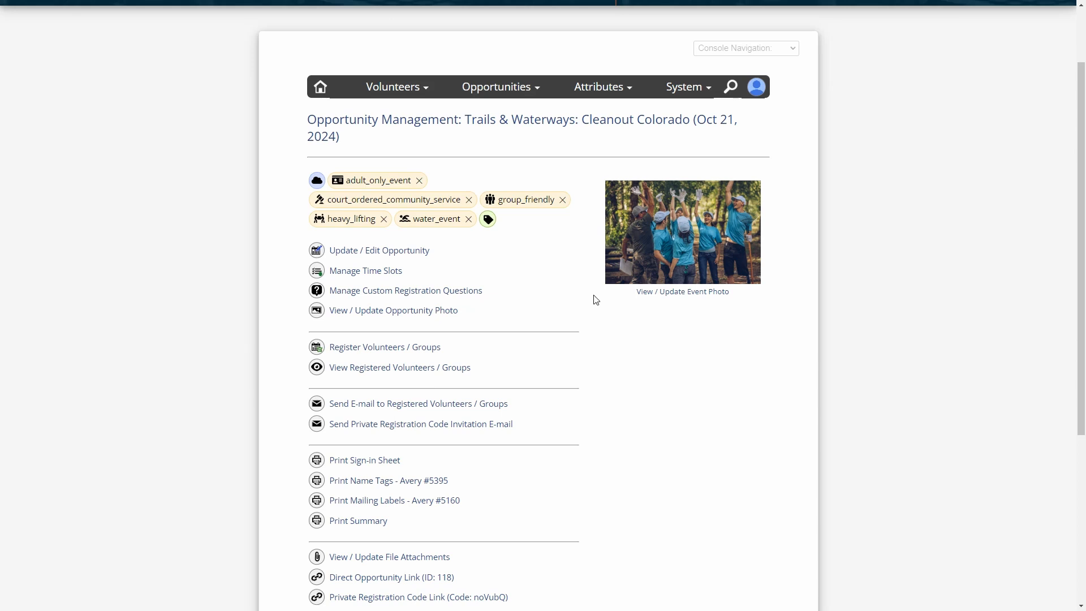
{"action": "scroll", "coordinate": [557, 265], "scroll_direction": "down", "scroll_amount": 3}
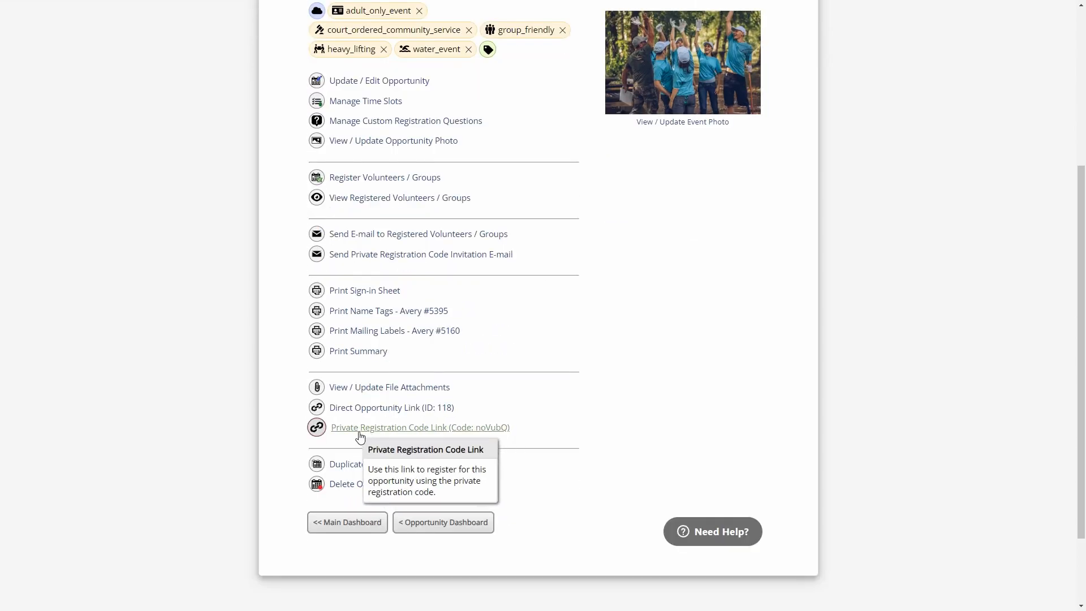
{"action": "left_click", "coordinate": [379, 430]}
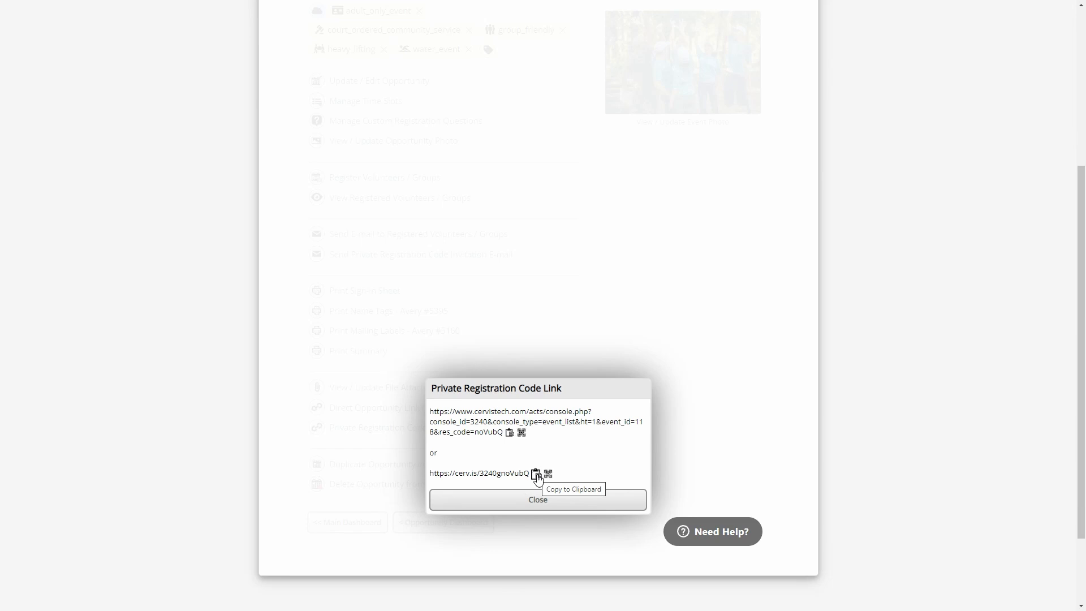
{"action": "left_click", "coordinate": [536, 474]}
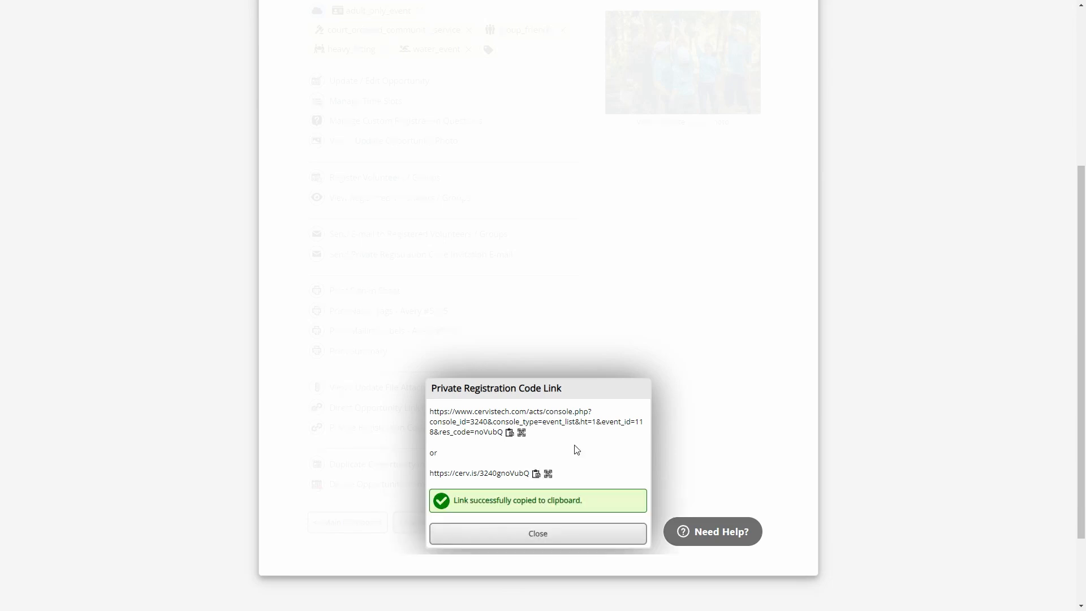
Load the copied private registration link in a new incognito window, review the opportunity page, and close the window and link dialog.
{"action": "key", "text": "ctrl+shift+n"}
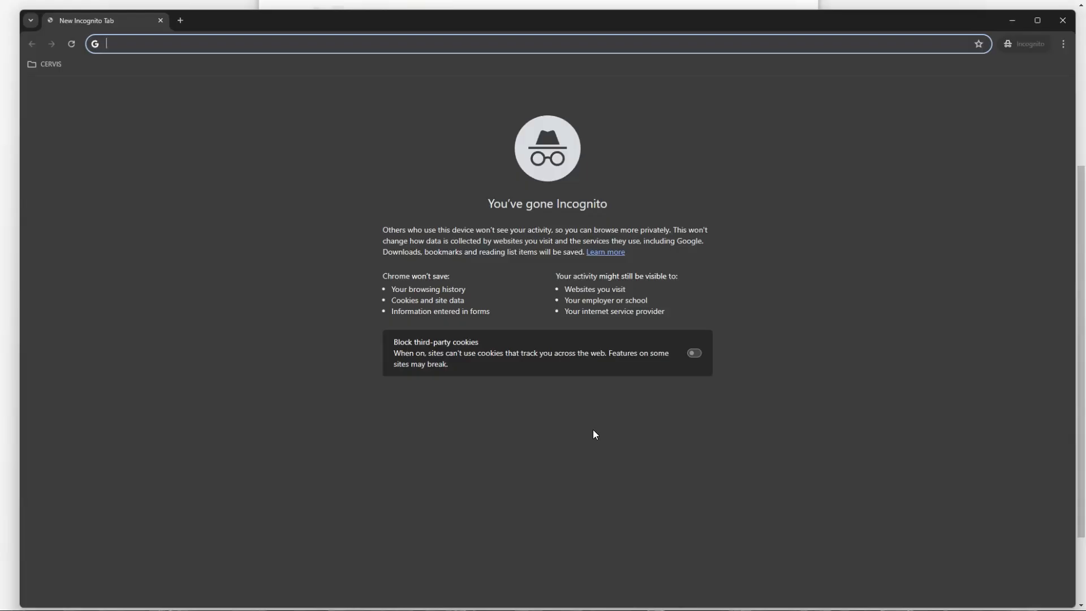
{"action": "key", "text": "ctrl+v"}
{"action": "key", "text": "Return"}
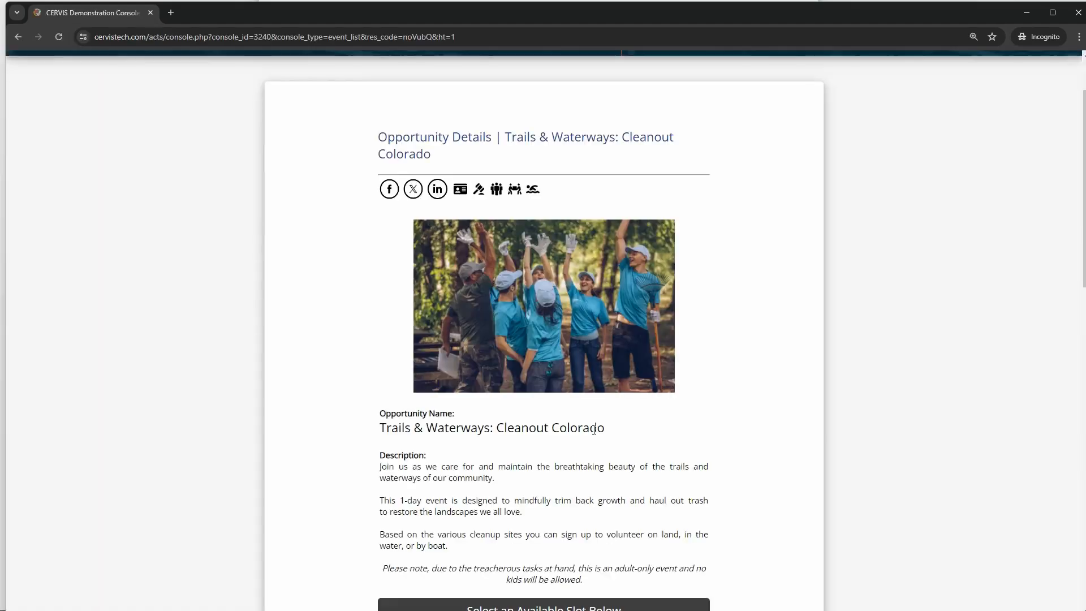
{"action": "scroll", "coordinate": [720, 130], "scroll_direction": "down", "scroll_amount": 2}
{"action": "scroll", "coordinate": [720, 129], "scroll_direction": "down", "scroll_amount": 1}
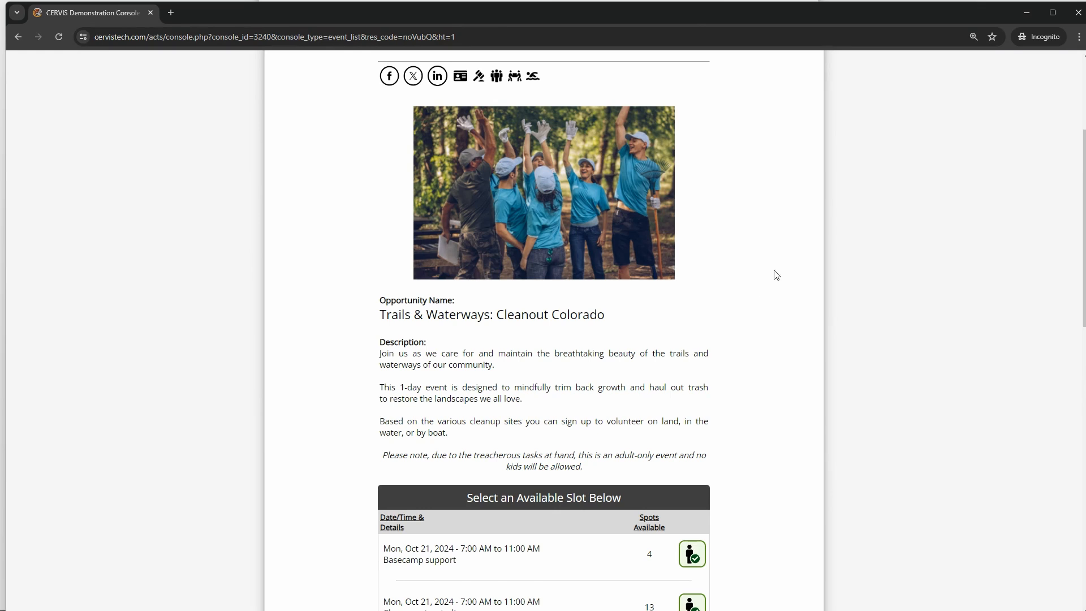
{"action": "left_click", "coordinate": [1078, 13]}
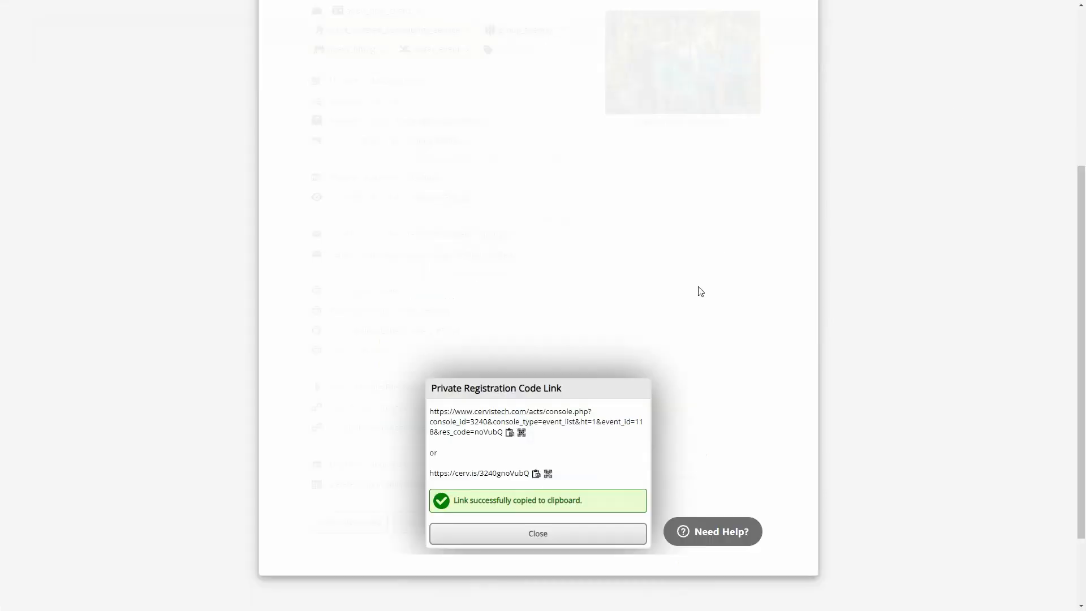
{"action": "left_click", "coordinate": [583, 535]}
{"action": "scroll", "coordinate": [628, 283], "scroll_direction": "up", "scroll_amount": 1}
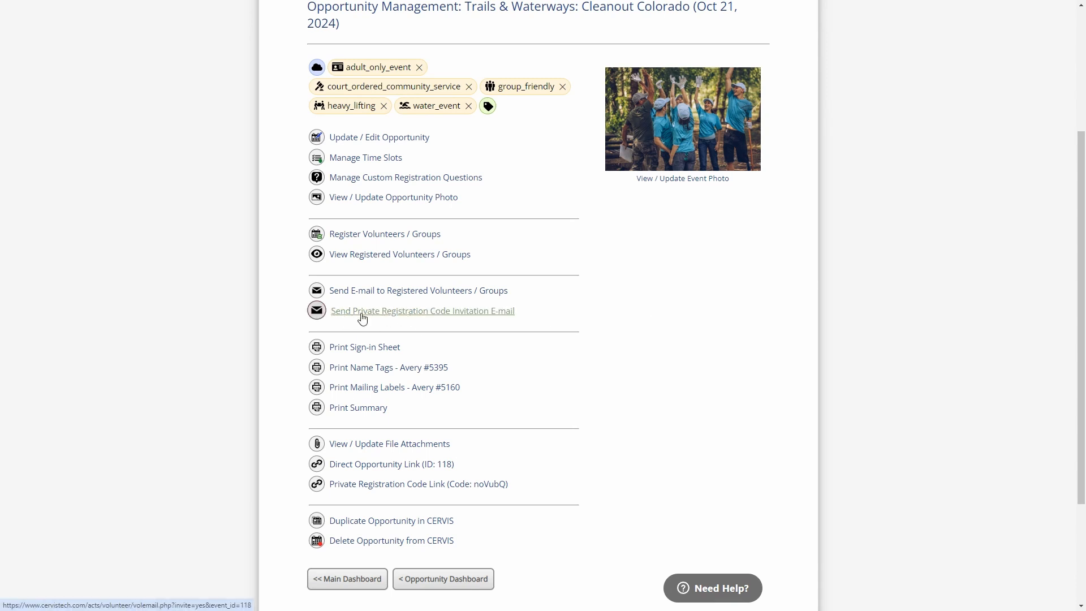
Review the private registration code invitation e-mail for Trails & Waterways: Cleanout Colorado, including its registration instructions, and leave without sending it.
{"action": "left_click", "coordinate": [429, 317]}
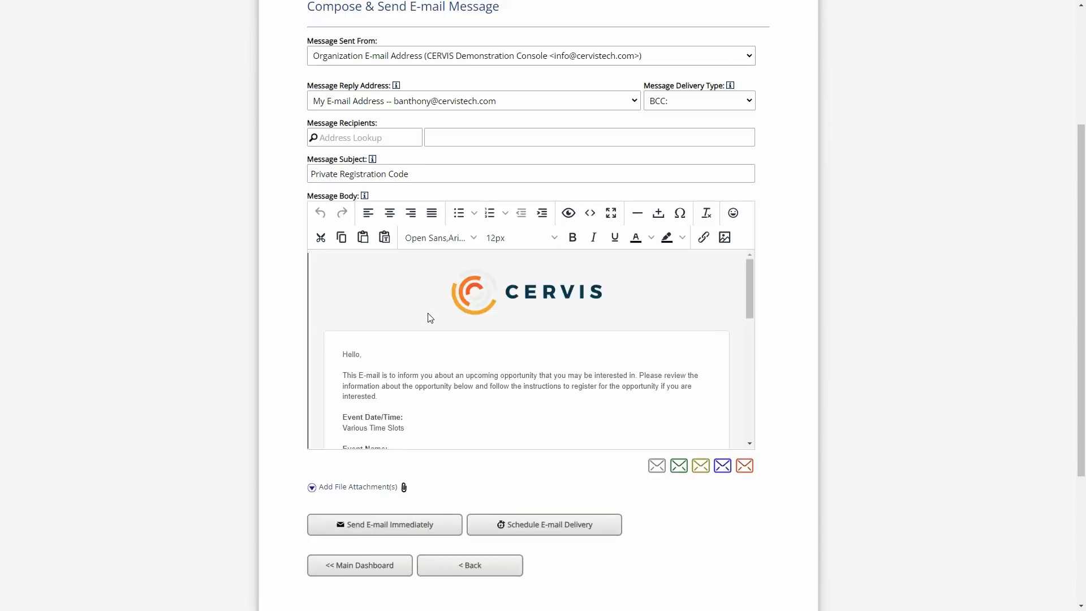
{"action": "left_click_drag", "start_coordinate": [343, 355], "coordinate": [407, 344]}
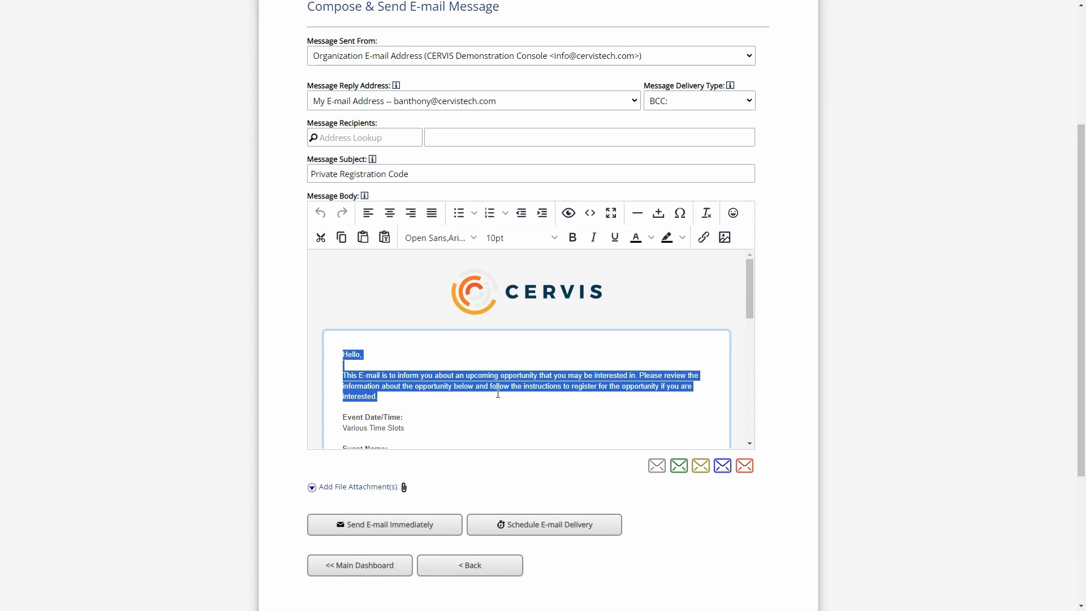
{"action": "left_click_drag", "start_coordinate": [751, 288], "coordinate": [750, 325]}
{"action": "left_click", "coordinate": [387, 294]}
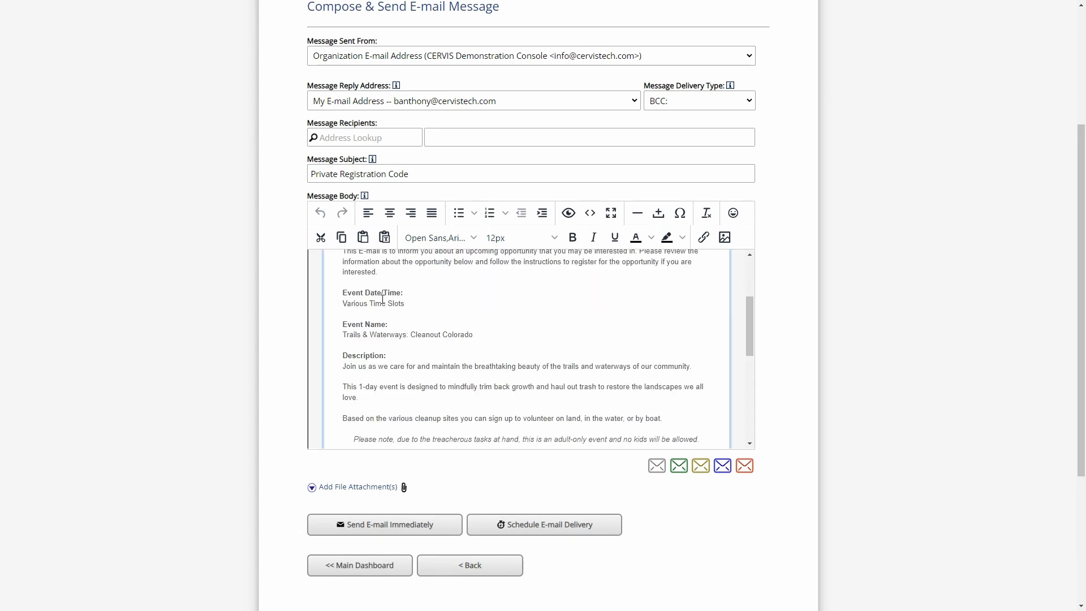
{"action": "scroll", "coordinate": [452, 352], "scroll_direction": "down", "scroll_amount": 2}
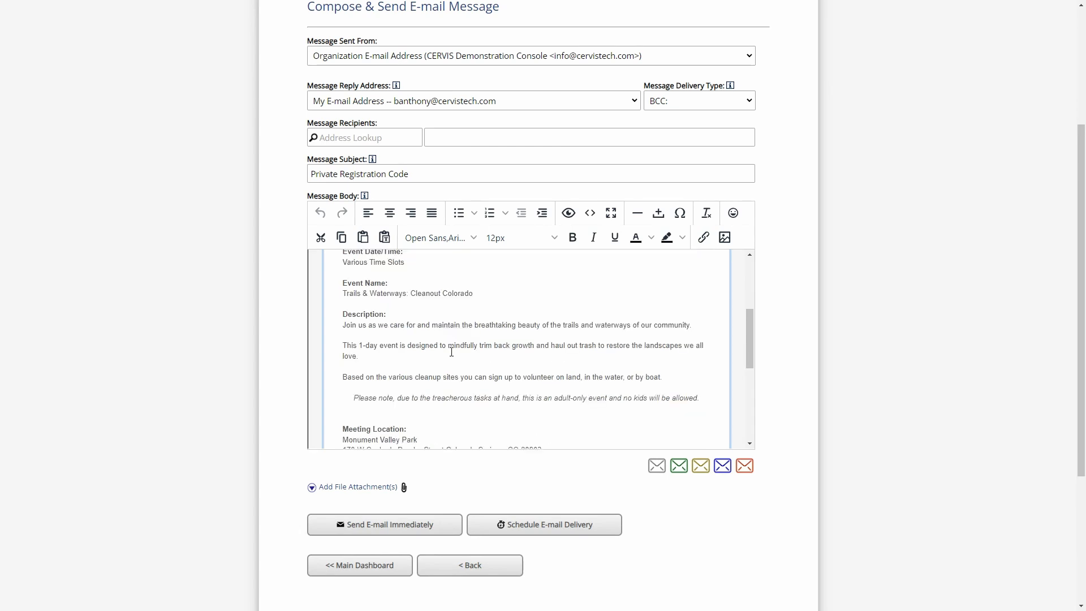
{"action": "scroll", "coordinate": [452, 351], "scroll_direction": "down", "scroll_amount": 6}
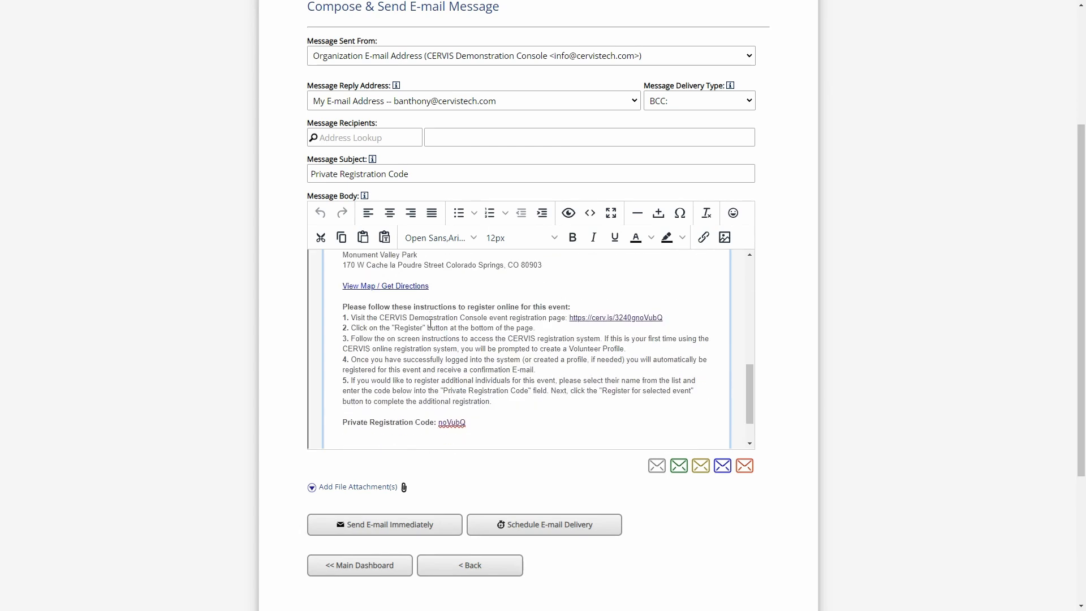
{"action": "left_click_drag", "start_coordinate": [371, 307], "coordinate": [530, 384]}
{"action": "left_click", "coordinate": [529, 382]}
{"action": "left_click", "coordinate": [472, 564]}
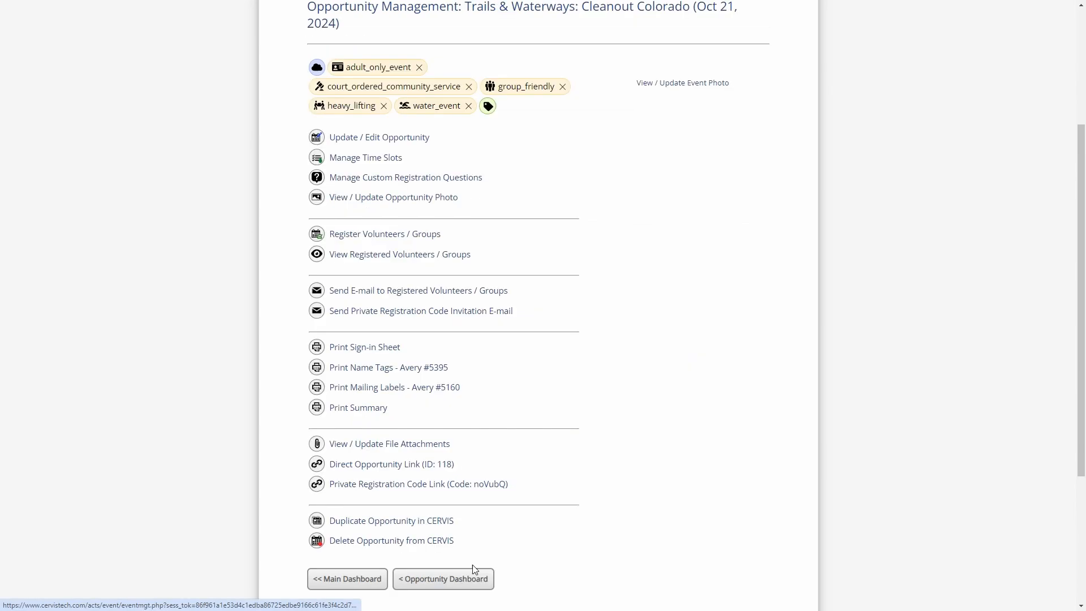
Go back to the Opportunity Management Dashboard and from there return to the Main Dashboard.
{"action": "scroll", "coordinate": [580, 482], "scroll_direction": "down", "scroll_amount": 5}
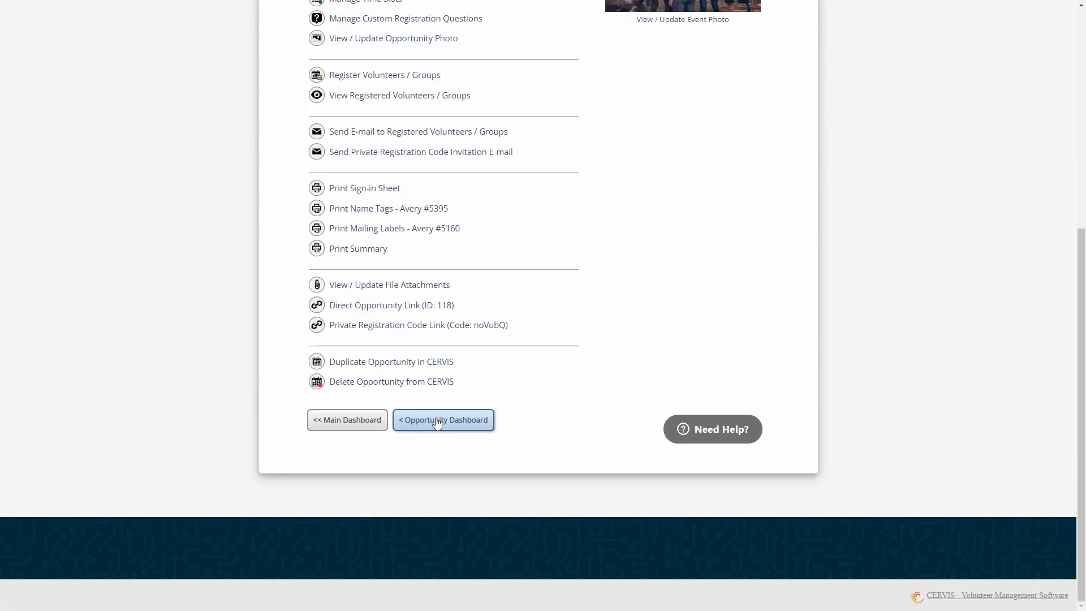
{"action": "left_click", "coordinate": [441, 421]}
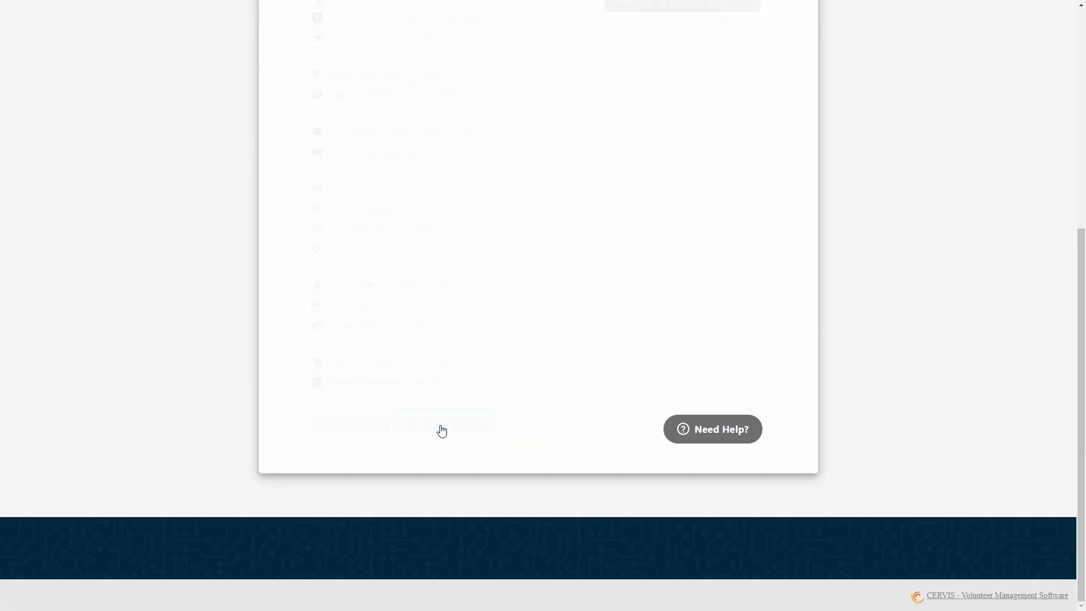
{"action": "scroll", "coordinate": [498, 419], "scroll_direction": "down", "scroll_amount": 1}
{"action": "scroll", "coordinate": [515, 417], "scroll_direction": "down", "scroll_amount": 2}
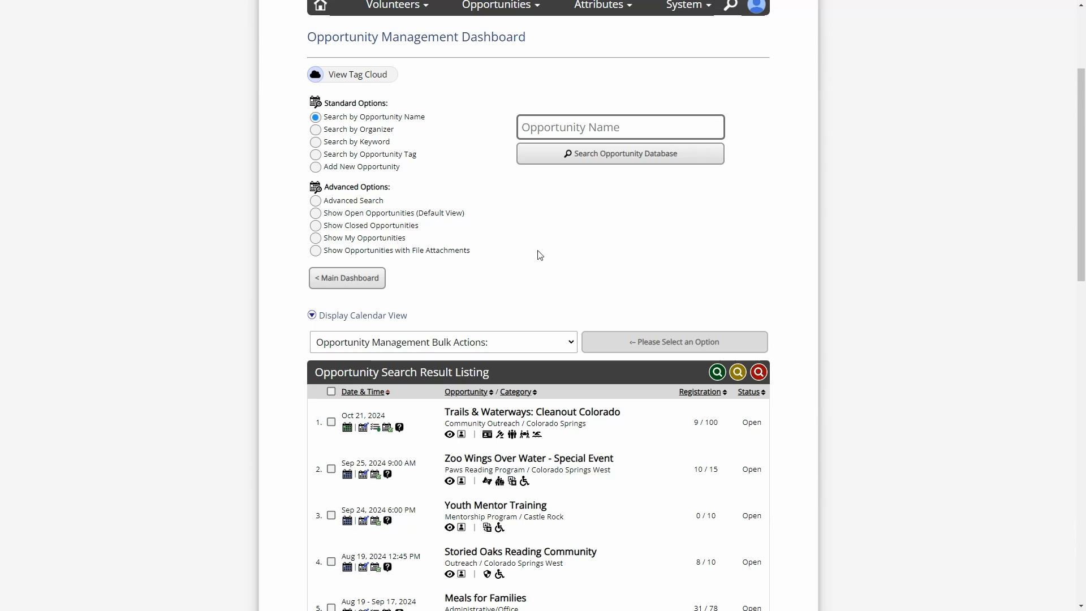
{"action": "left_click", "coordinate": [369, 279]}
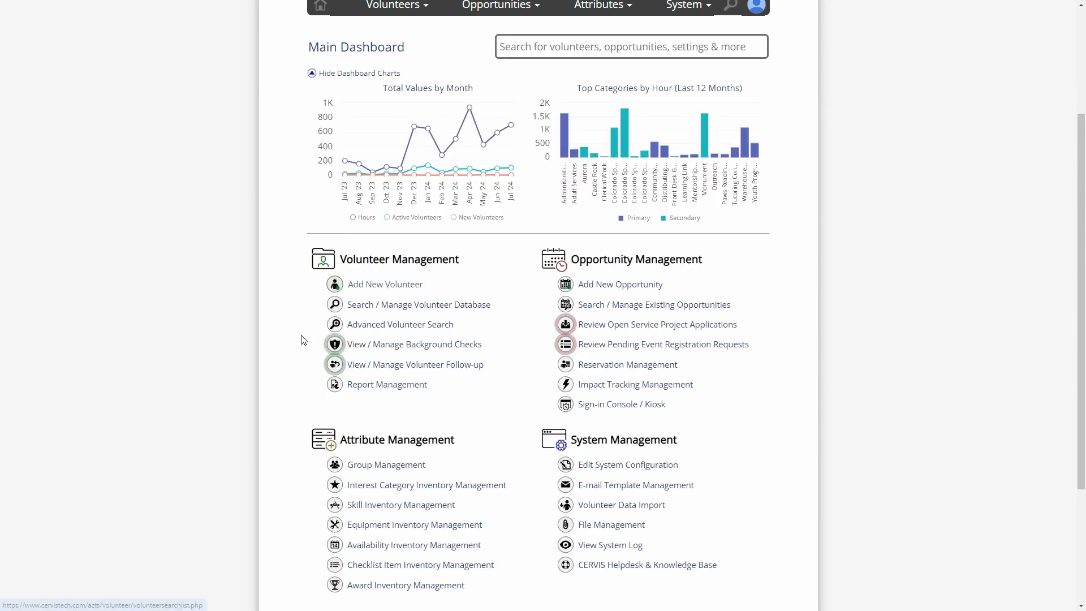
Open the system configuration from System Management and expand the Group Management Settings section.
{"action": "scroll", "coordinate": [286, 354], "scroll_direction": "down", "scroll_amount": 2}
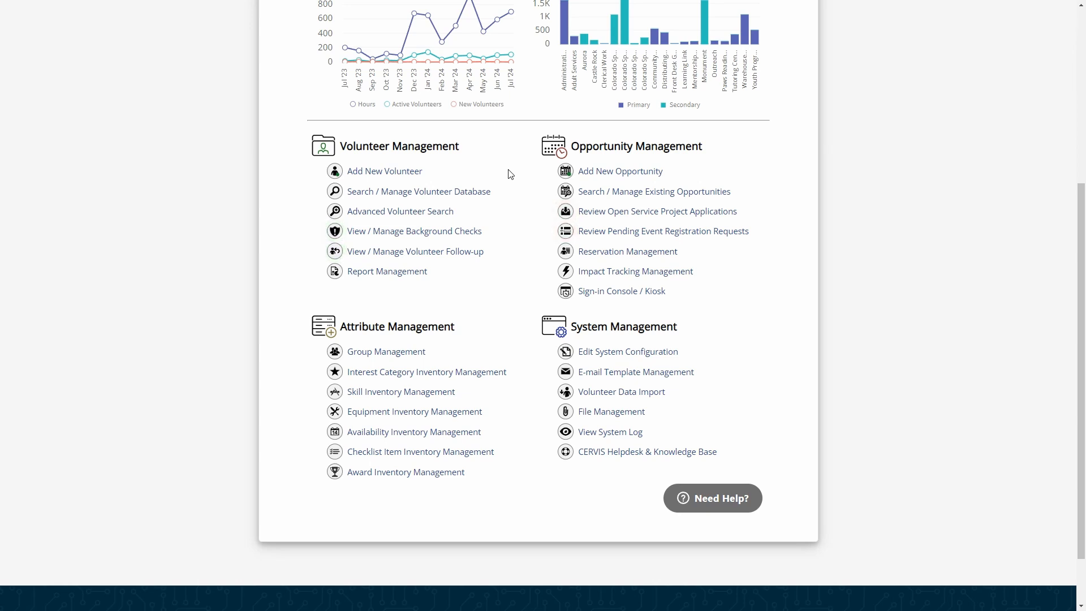
{"action": "scroll", "coordinate": [511, 174], "scroll_direction": "down", "scroll_amount": 1}
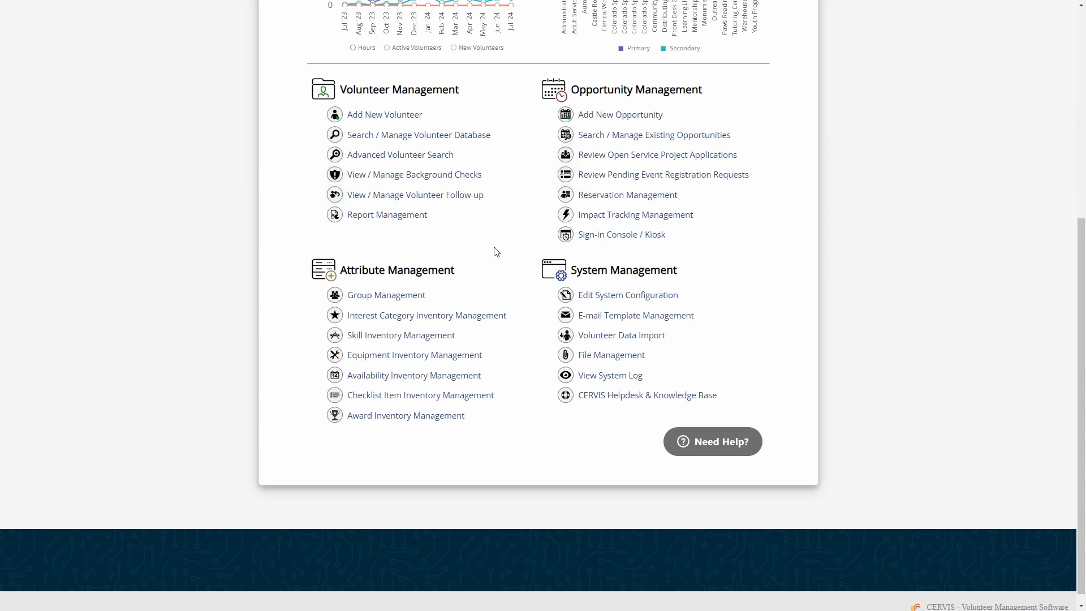
{"action": "left_click_drag", "start_coordinate": [583, 269], "coordinate": [661, 271]}
{"action": "left_click", "coordinate": [664, 272]}
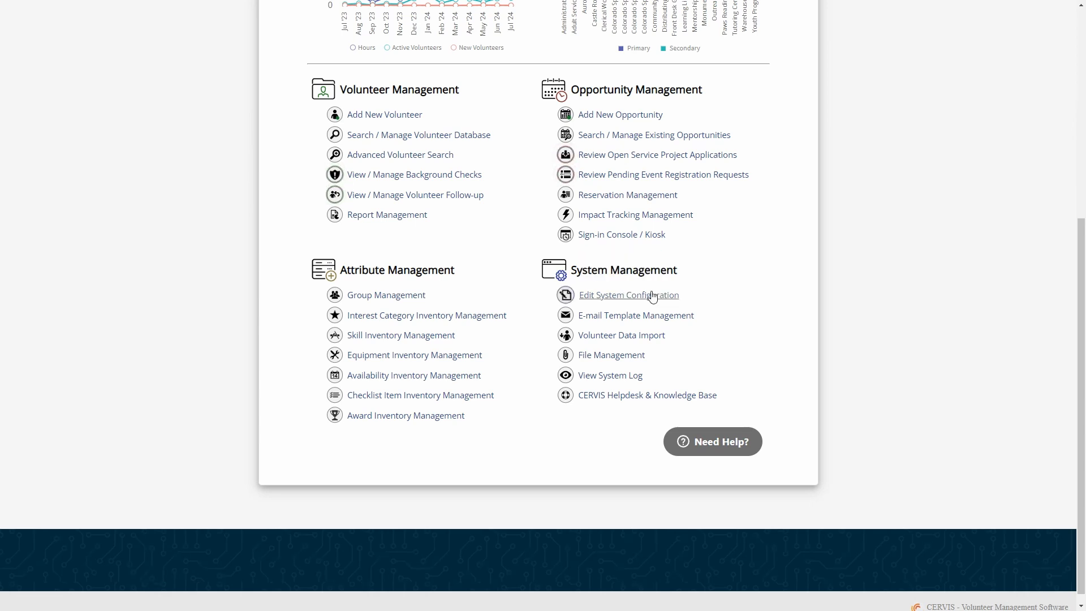
{"action": "left_click", "coordinate": [625, 300]}
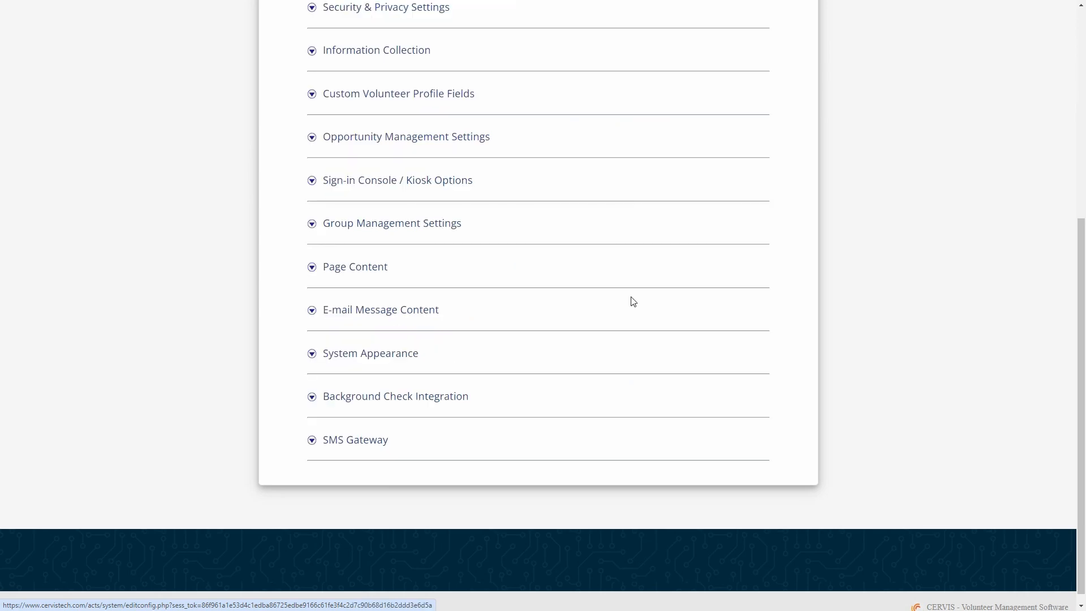
{"action": "scroll", "coordinate": [475, 232], "scroll_direction": "down", "scroll_amount": 3}
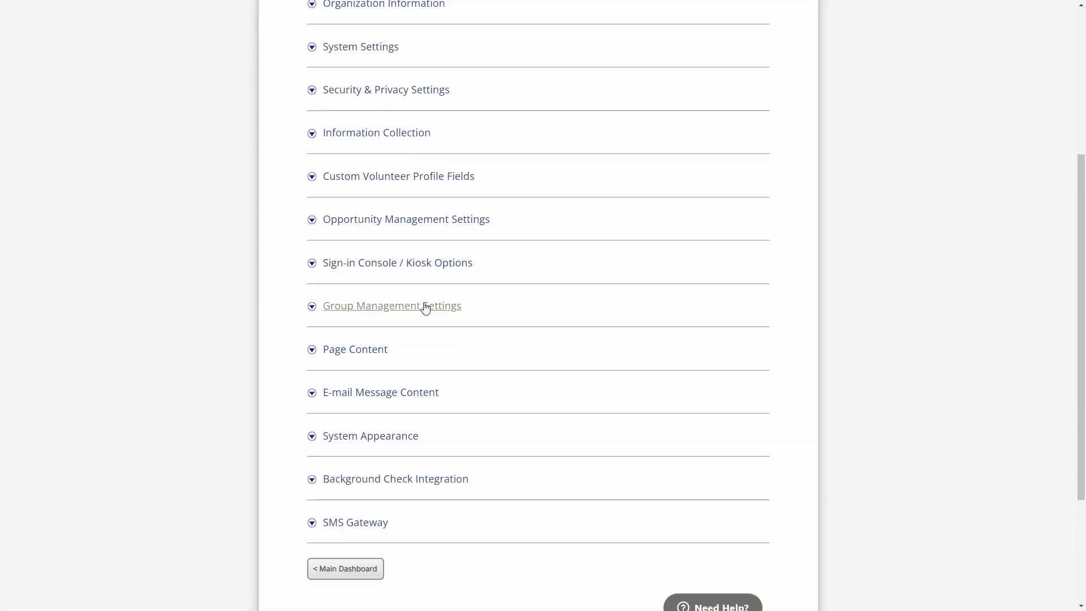
{"action": "left_click", "coordinate": [395, 309]}
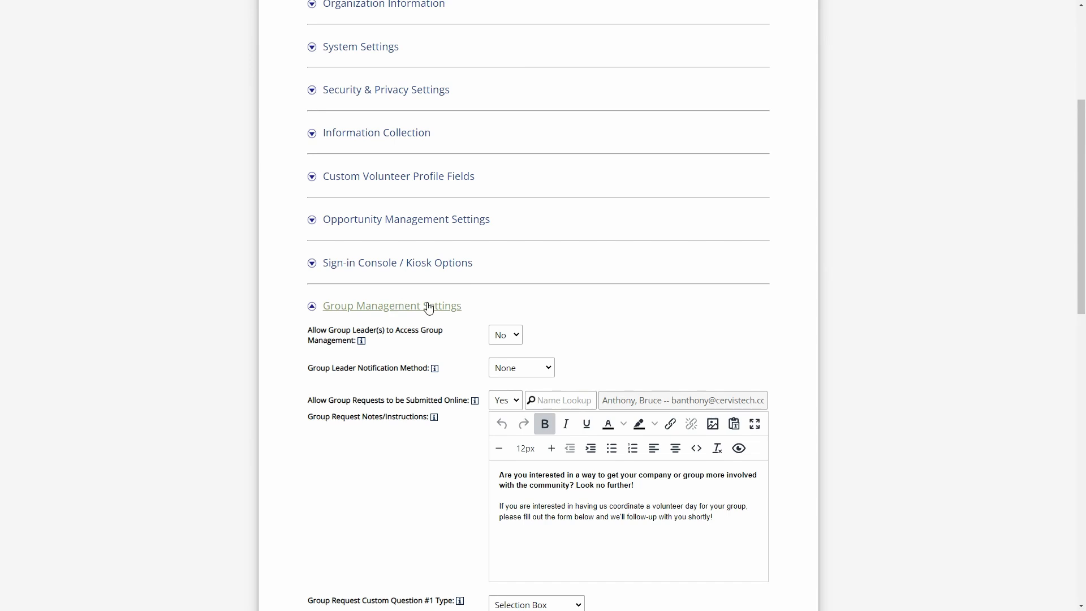
Review the online group request setting, its assigned contact, and the group request notes and instructions text.
{"action": "scroll", "coordinate": [430, 300], "scroll_direction": "down", "scroll_amount": 2}
{"action": "left_click_drag", "start_coordinate": [327, 287], "coordinate": [408, 285]}
{"action": "left_click", "coordinate": [409, 286]}
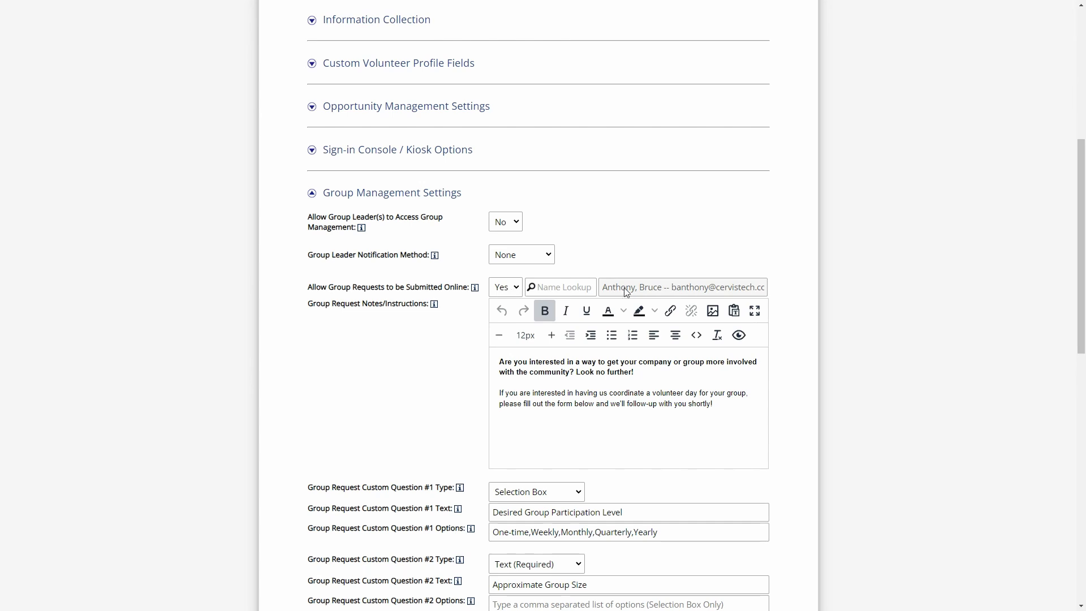
{"action": "left_click", "coordinate": [578, 288]}
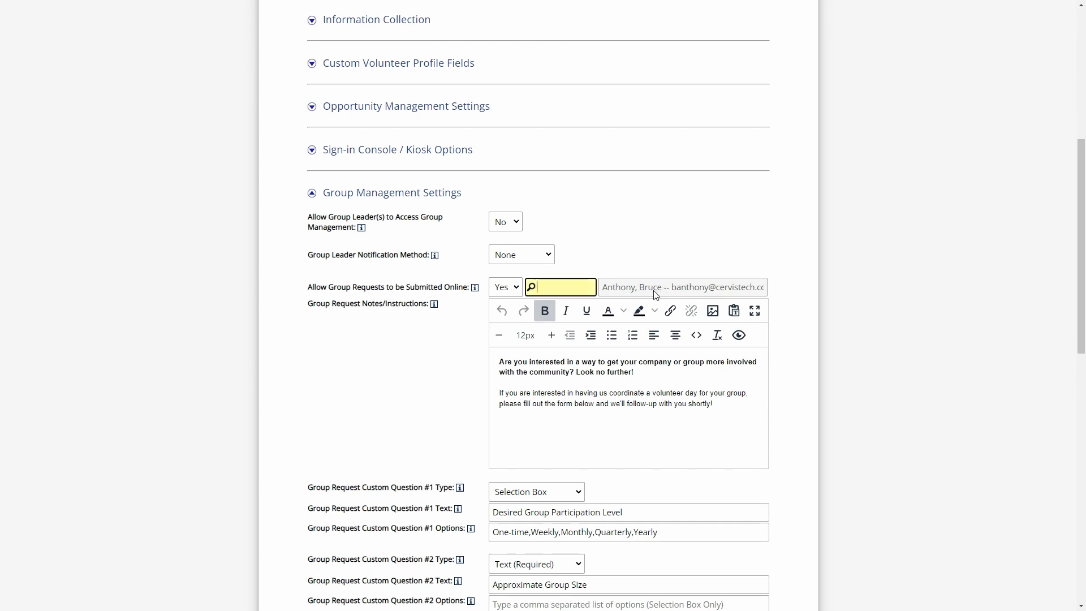
{"action": "left_click", "coordinate": [636, 393]}
{"action": "left_click_drag", "start_coordinate": [721, 409], "coordinate": [498, 356]}
{"action": "left_click", "coordinate": [546, 363]}
Look over the four group request custom questions and highlight the Allow Group Self-Registration setting.
{"action": "scroll", "coordinate": [548, 367], "scroll_direction": "down", "scroll_amount": 1}
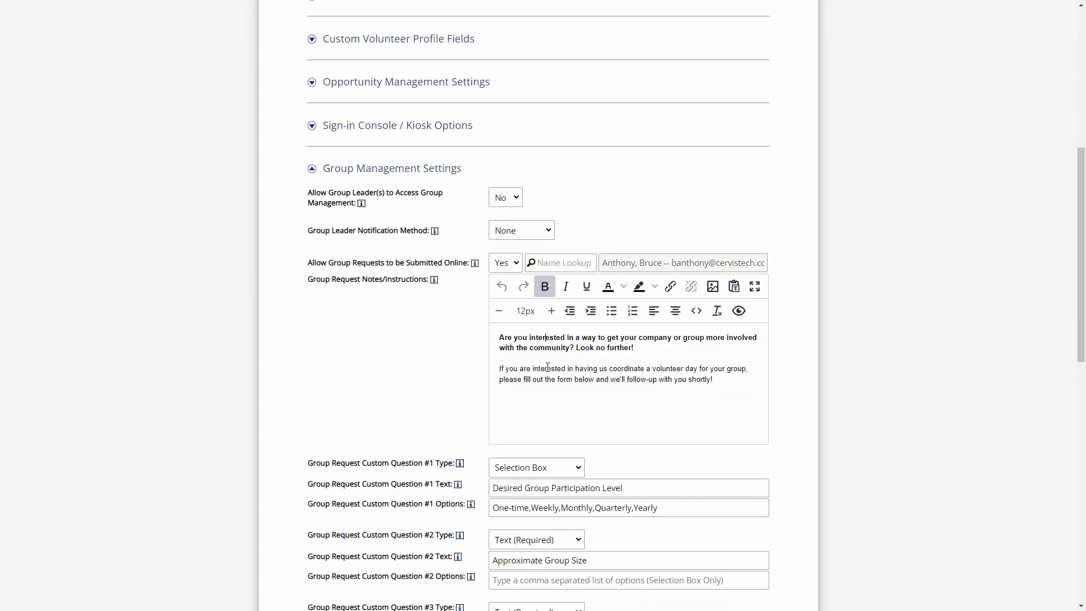
{"action": "scroll", "coordinate": [548, 367], "scroll_direction": "down", "scroll_amount": 5}
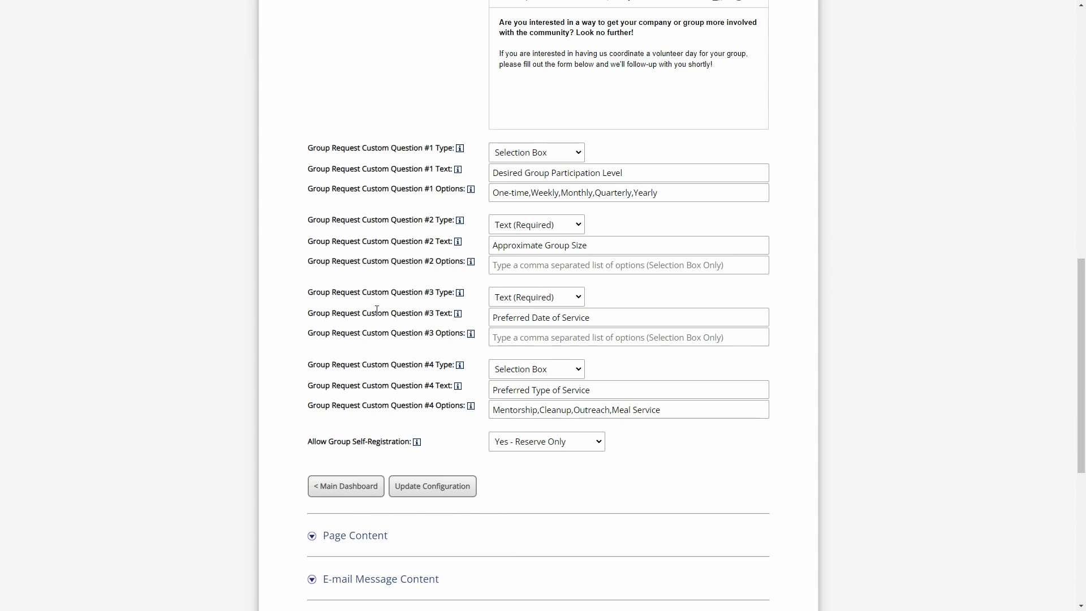
{"action": "left_click_drag", "start_coordinate": [310, 442], "coordinate": [412, 449]}
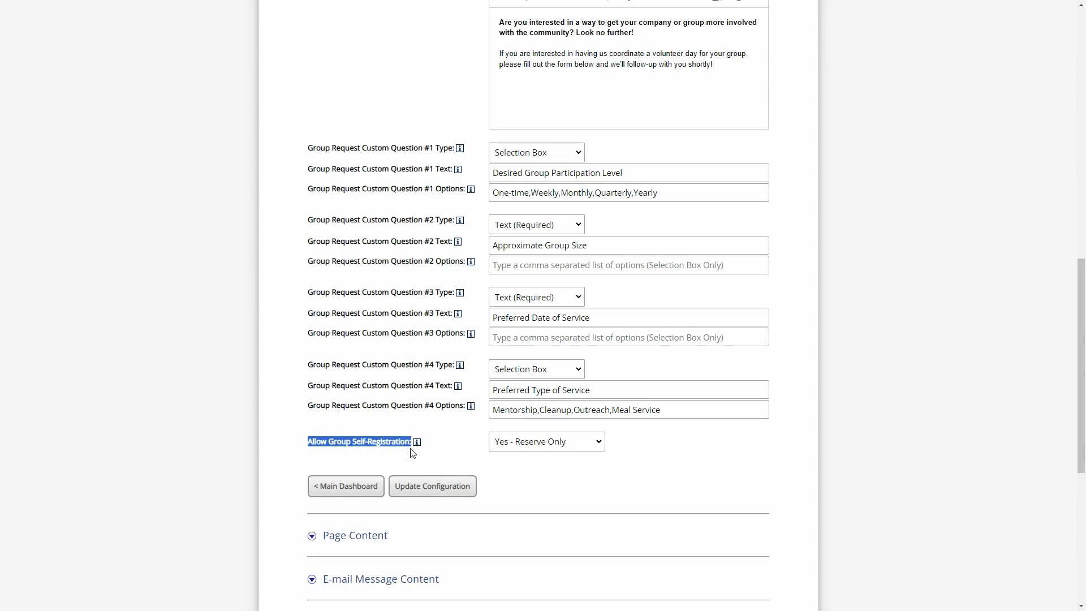
{"action": "left_click", "coordinate": [446, 445]}
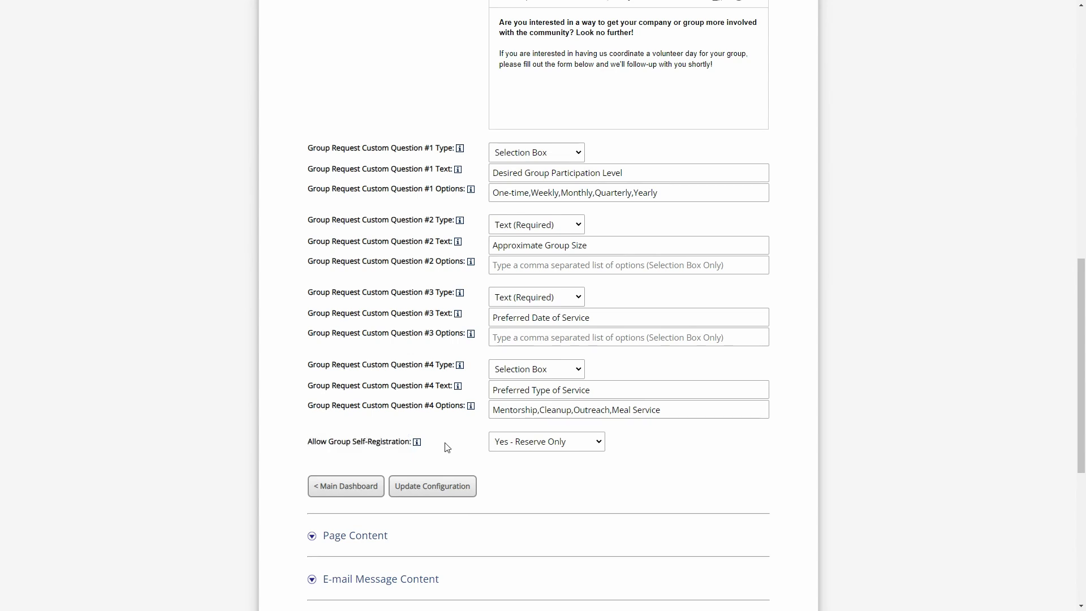
Try Allow Group Self-Registration as Yes - Create and Register, and switch it to Yes - Create and Reserve.
{"action": "left_click", "coordinate": [542, 447]}
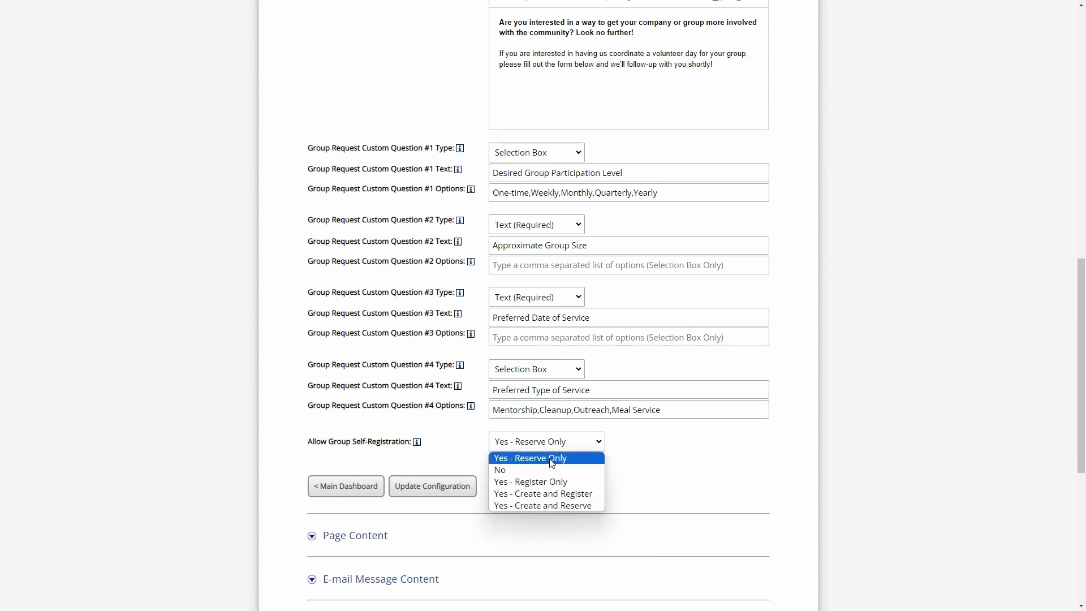
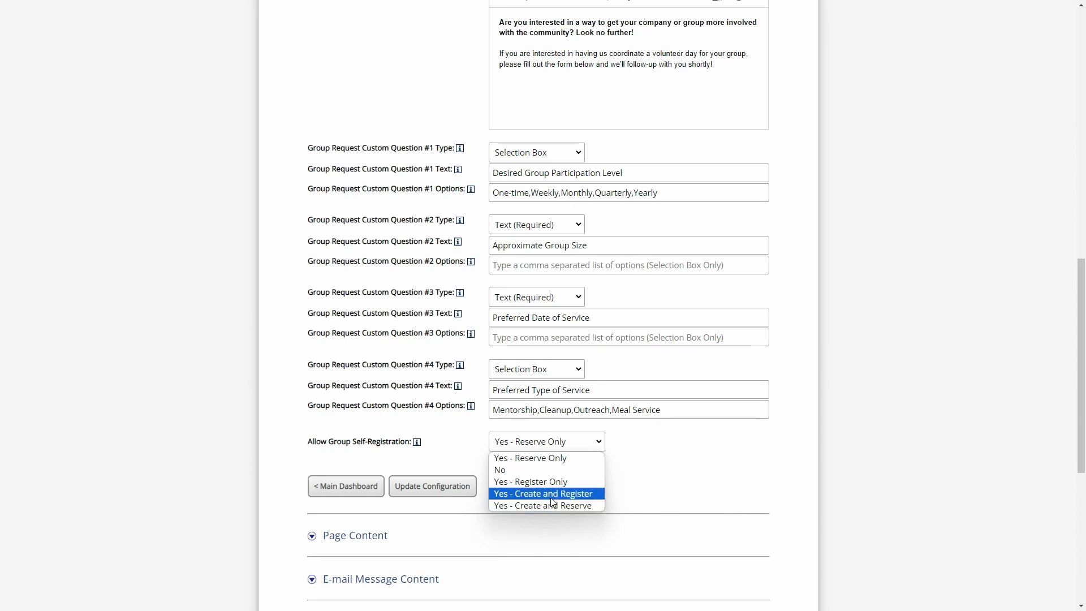
{"action": "left_click", "coordinate": [568, 494]}
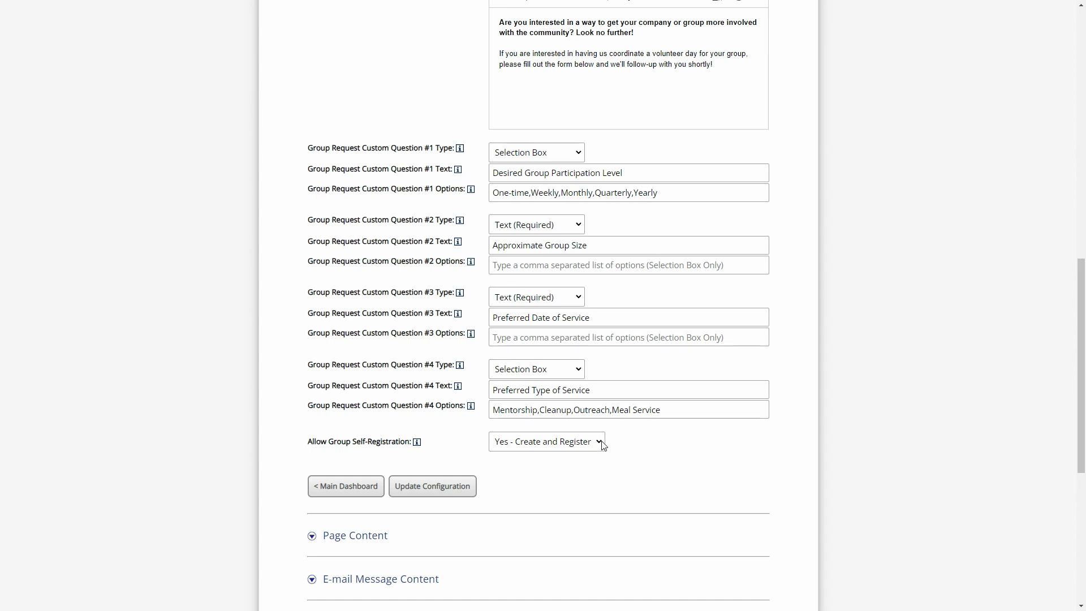
{"action": "left_click", "coordinate": [602, 443]}
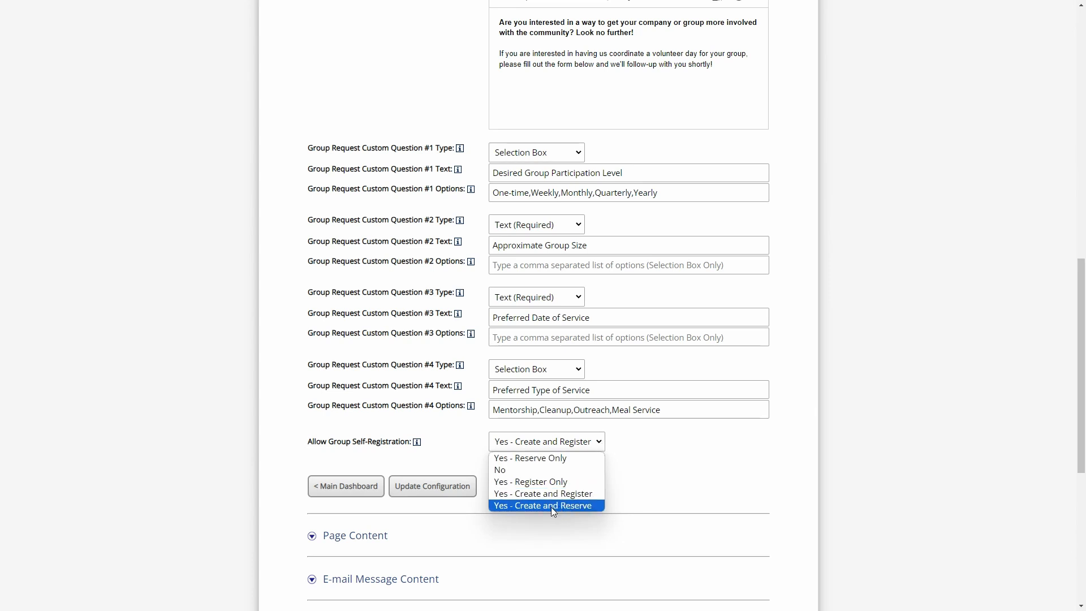
{"action": "left_click", "coordinate": [530, 507]}
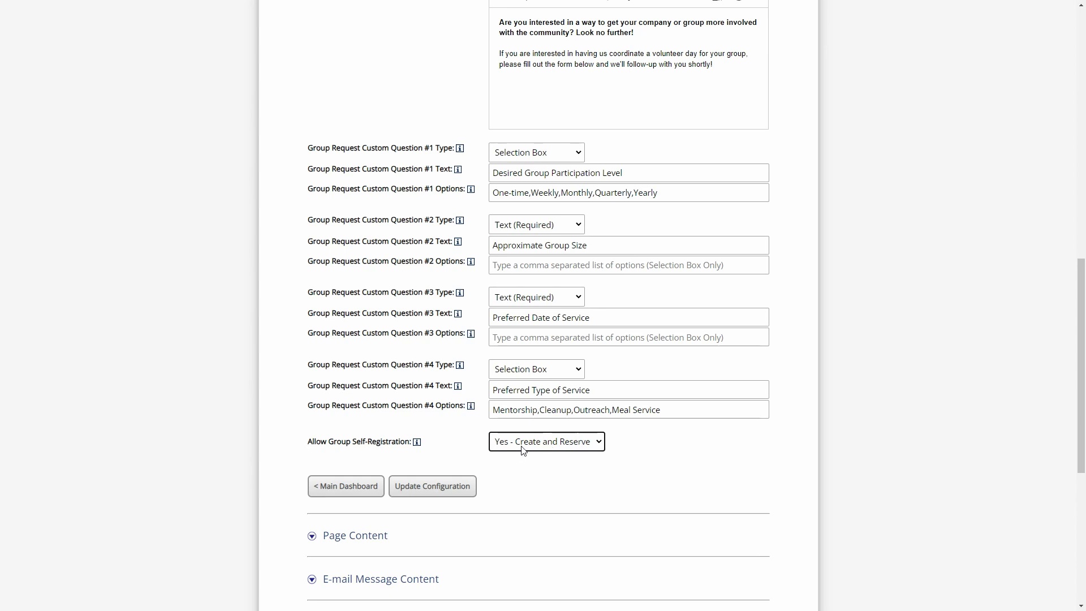
{"action": "left_click", "coordinate": [477, 446]}
Set Allow Group Self-Registration to Yes - Reserve Only.
{"action": "left_click", "coordinate": [544, 447]}
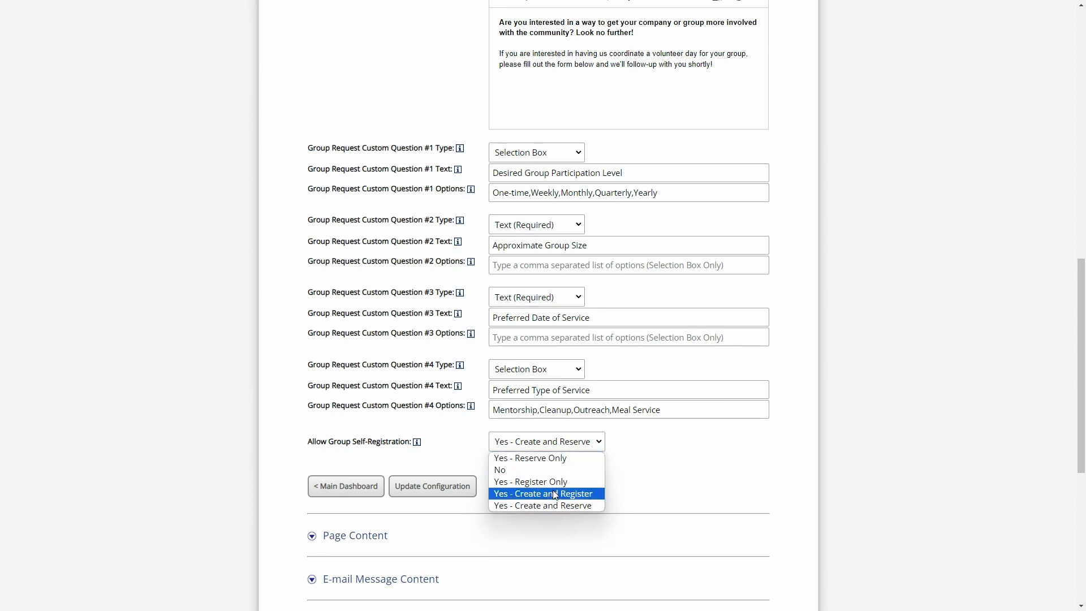
{"action": "left_click", "coordinate": [551, 460]}
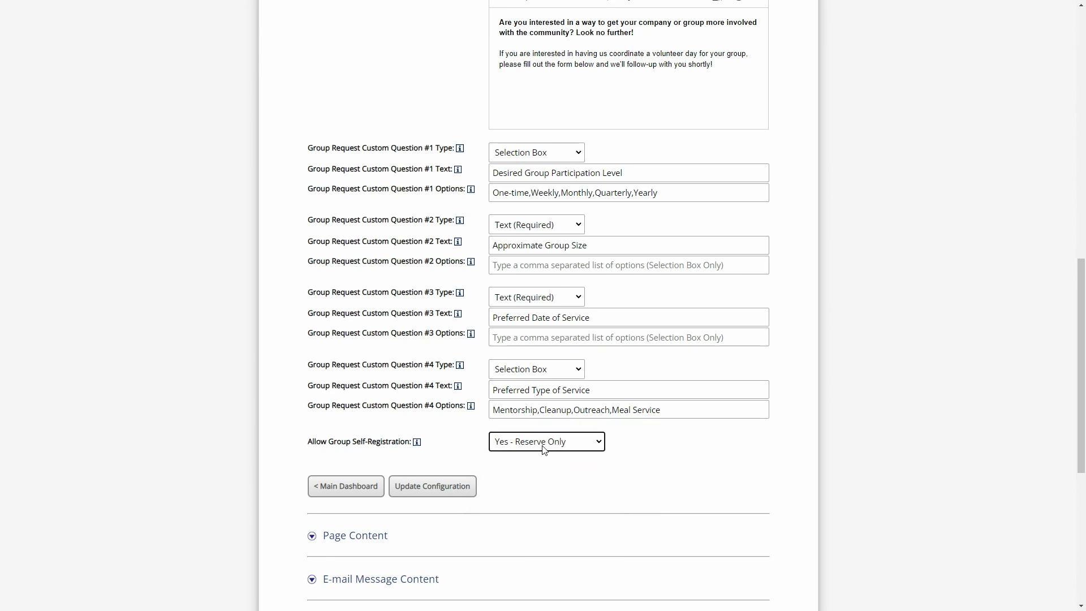
{"action": "left_click", "coordinate": [544, 446]}
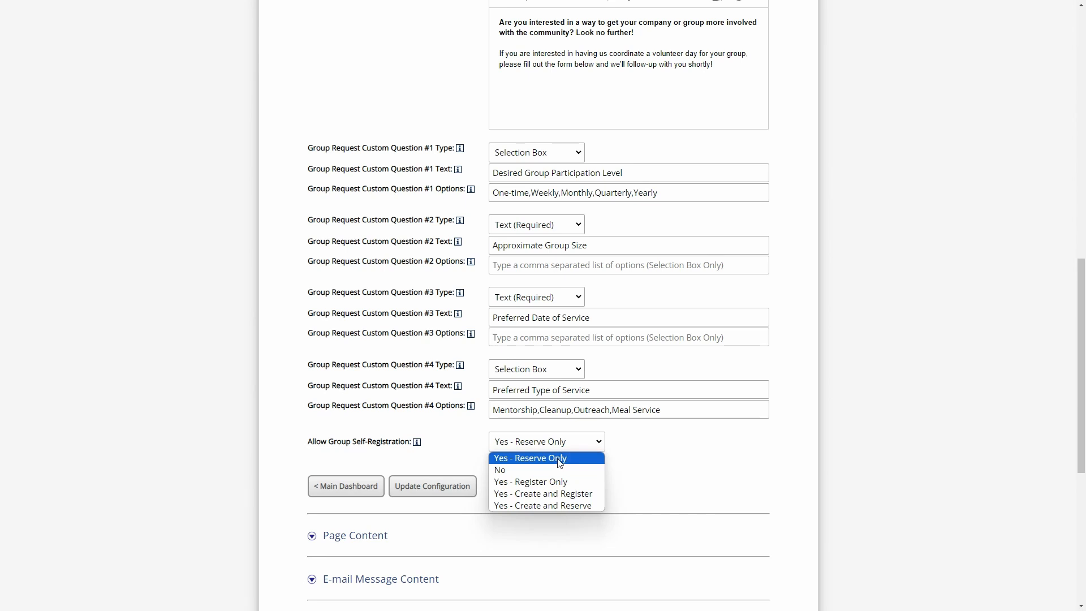
{"action": "left_click", "coordinate": [559, 460]}
{"action": "left_click", "coordinate": [656, 451]}
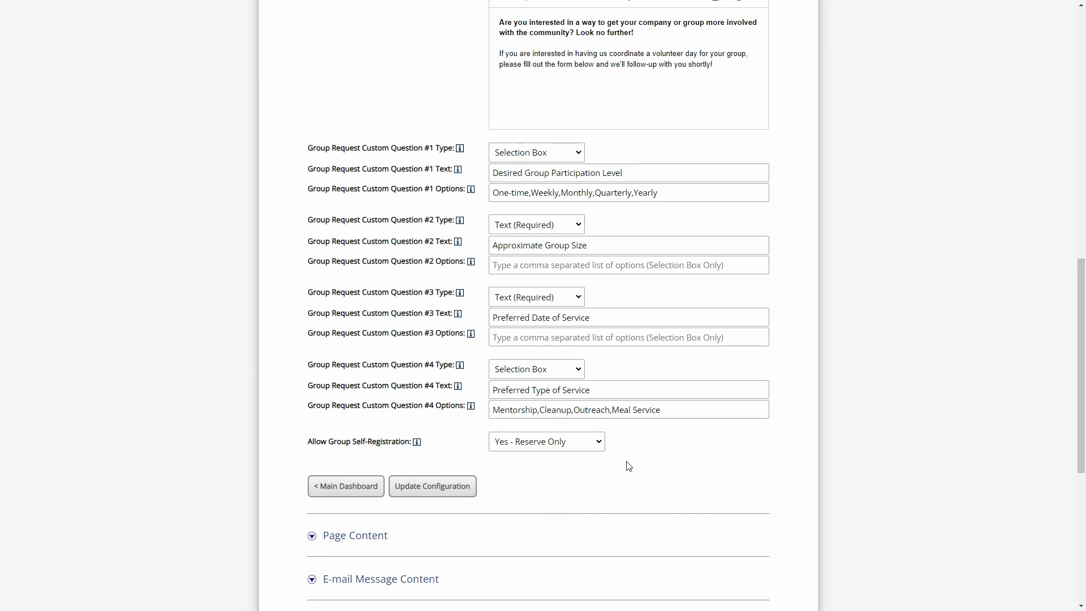
Open the CERVIS Event Listing and view the details of the Helping Hands Repair Team opportunity.
{"action": "scroll", "coordinate": [628, 461], "scroll_direction": "up", "scroll_amount": 12}
{"action": "scroll", "coordinate": [720, 227], "scroll_direction": "down", "scroll_amount": 15}
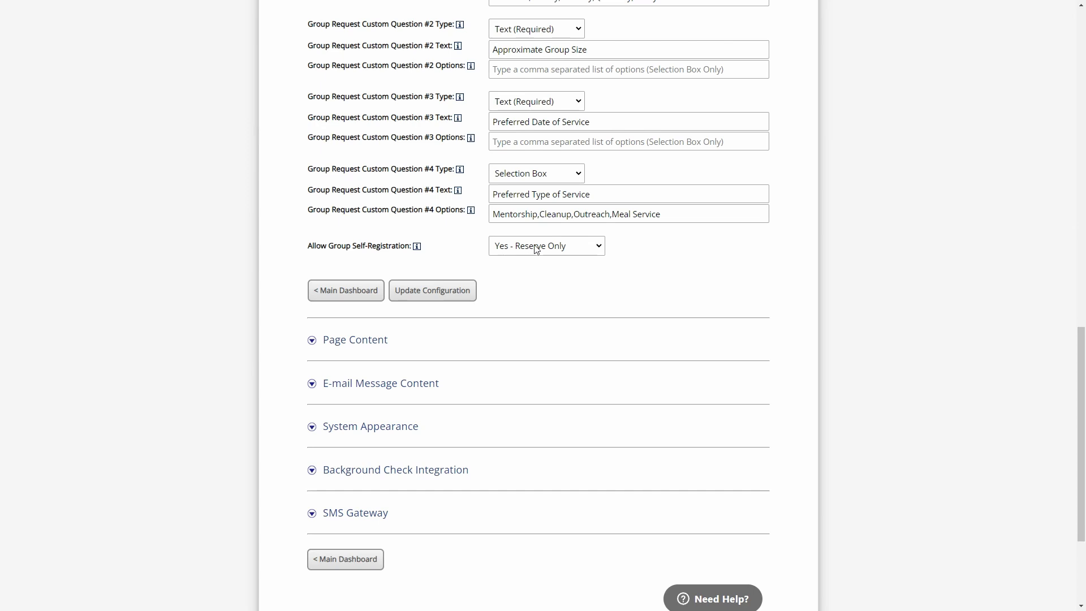
{"action": "scroll", "coordinate": [711, 257], "scroll_direction": "up", "scroll_amount": 15}
{"action": "left_click", "coordinate": [744, 138]}
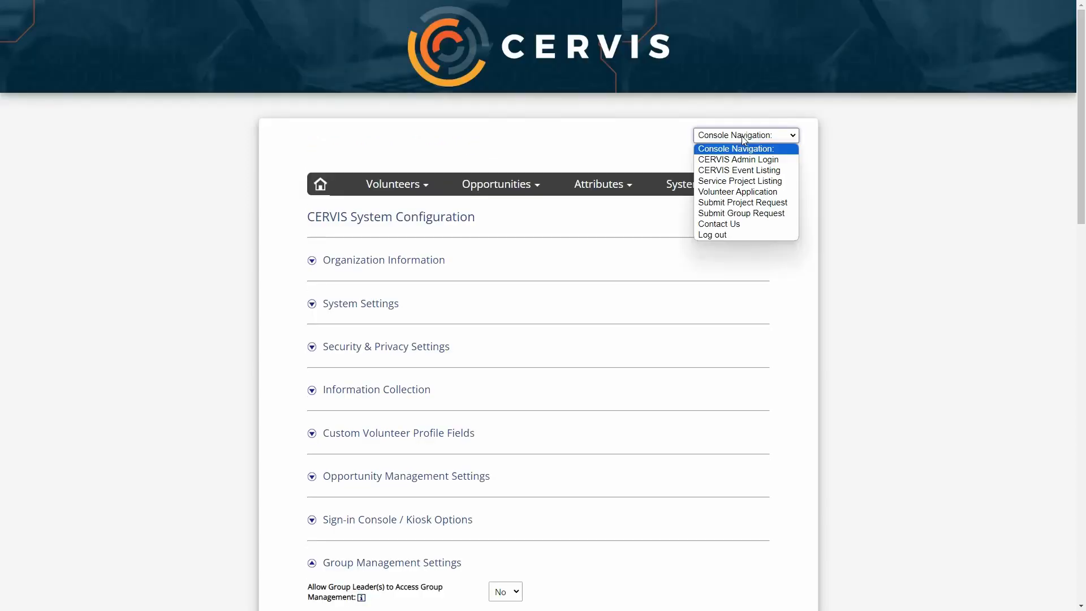
{"action": "left_click", "coordinate": [751, 167]}
{"action": "scroll", "coordinate": [611, 169], "scroll_direction": "down", "scroll_amount": 3}
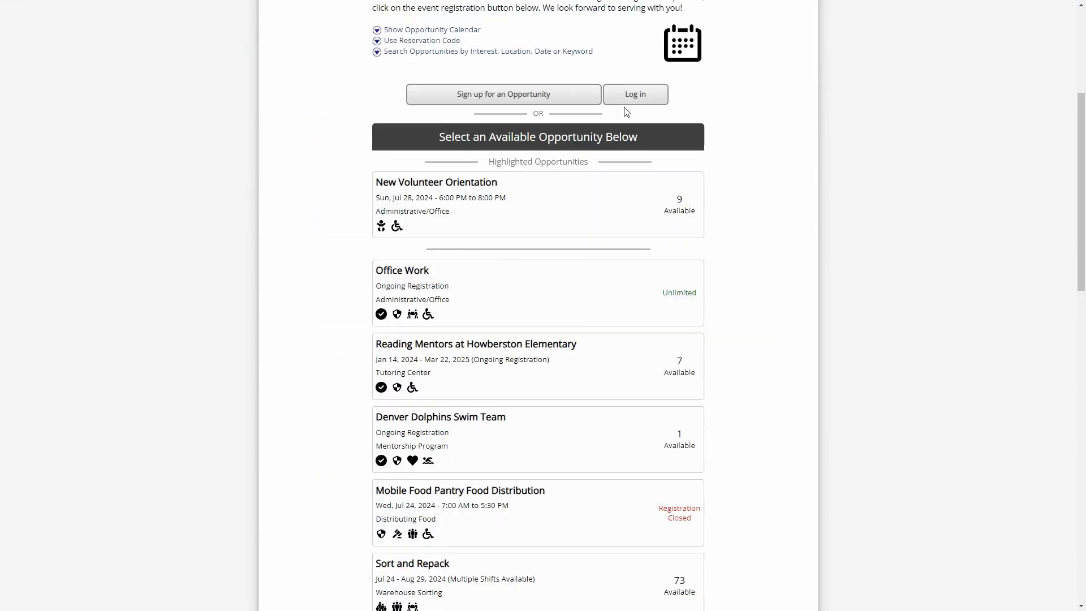
{"action": "scroll", "coordinate": [736, 147], "scroll_direction": "down", "scroll_amount": 2}
{"action": "scroll", "coordinate": [764, 220], "scroll_direction": "down", "scroll_amount": 3}
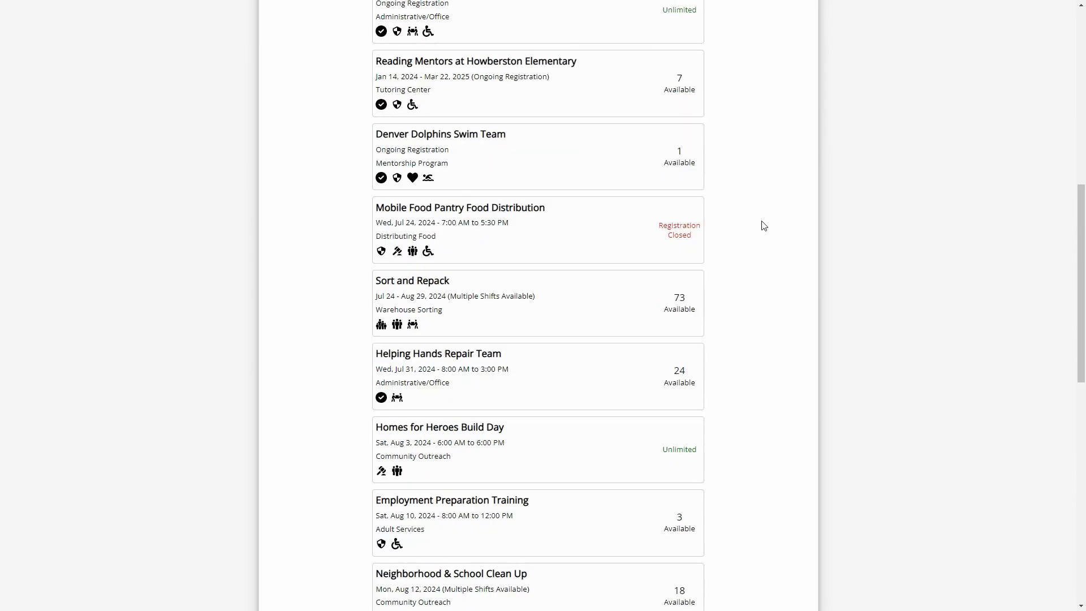
{"action": "left_click", "coordinate": [553, 371]}
{"action": "scroll", "coordinate": [552, 369], "scroll_direction": "down", "scroll_amount": 5}
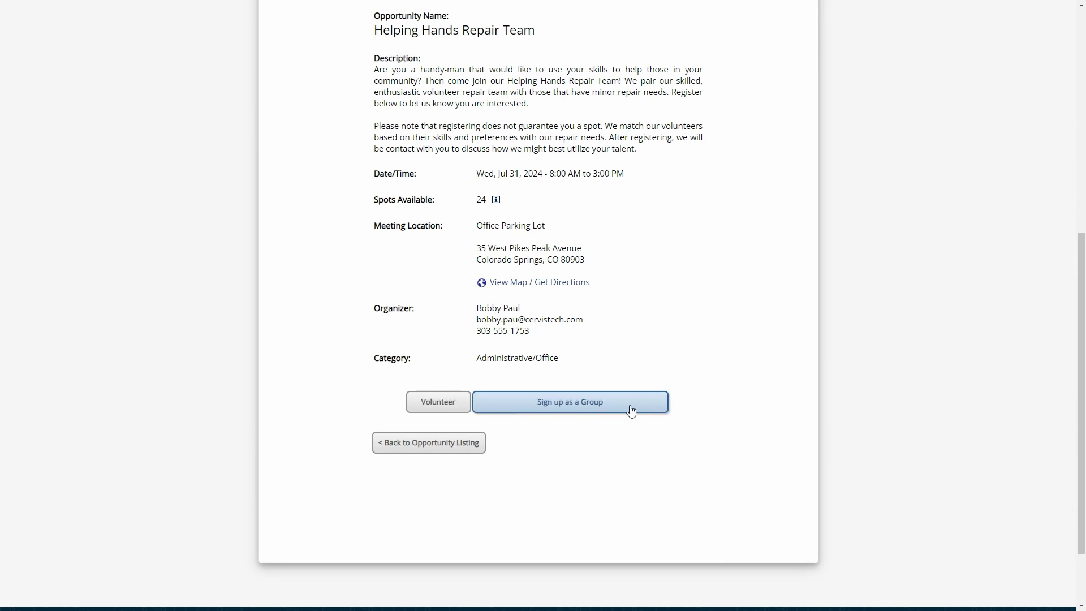
Start a group sign-up for the Helping Hands Repair Team opportunity and log in with Google.
{"action": "left_click", "coordinate": [589, 409]}
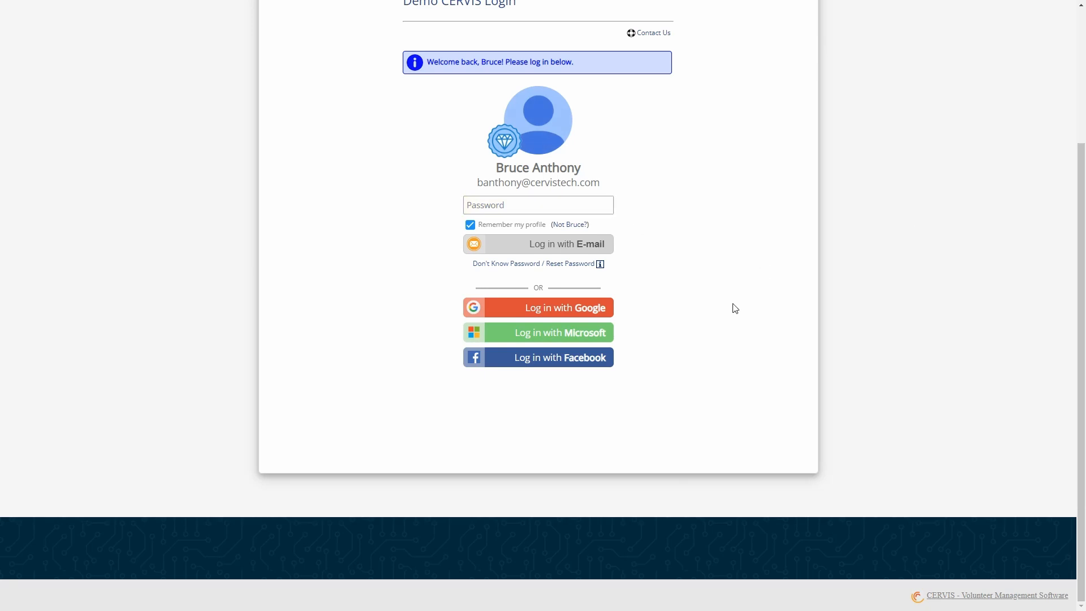
{"action": "left_click", "coordinate": [560, 309]}
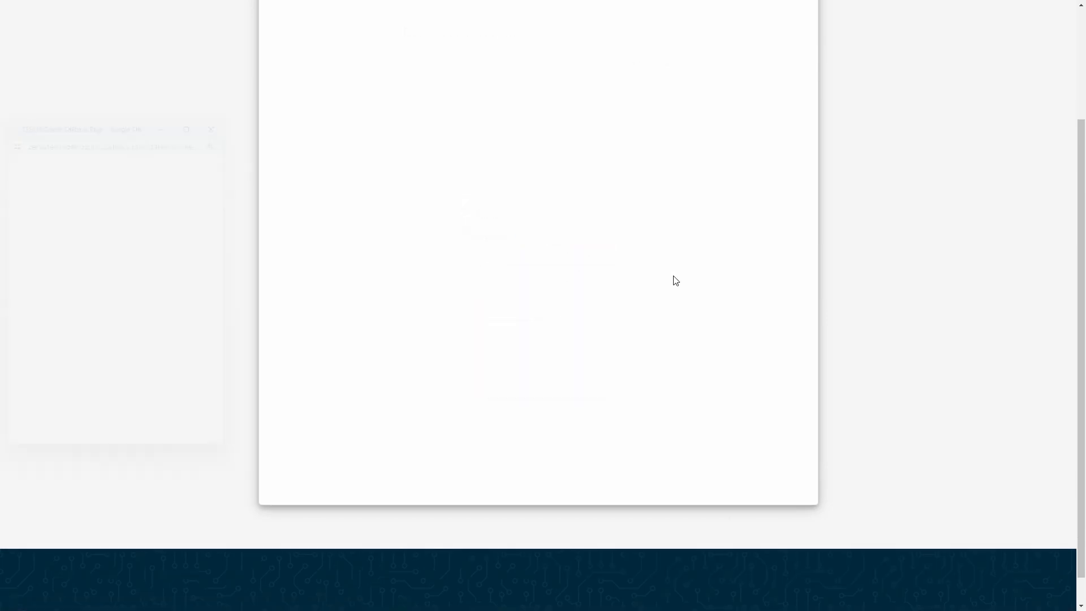
{"action": "scroll", "coordinate": [744, 282], "scroll_direction": "down", "scroll_amount": 3}
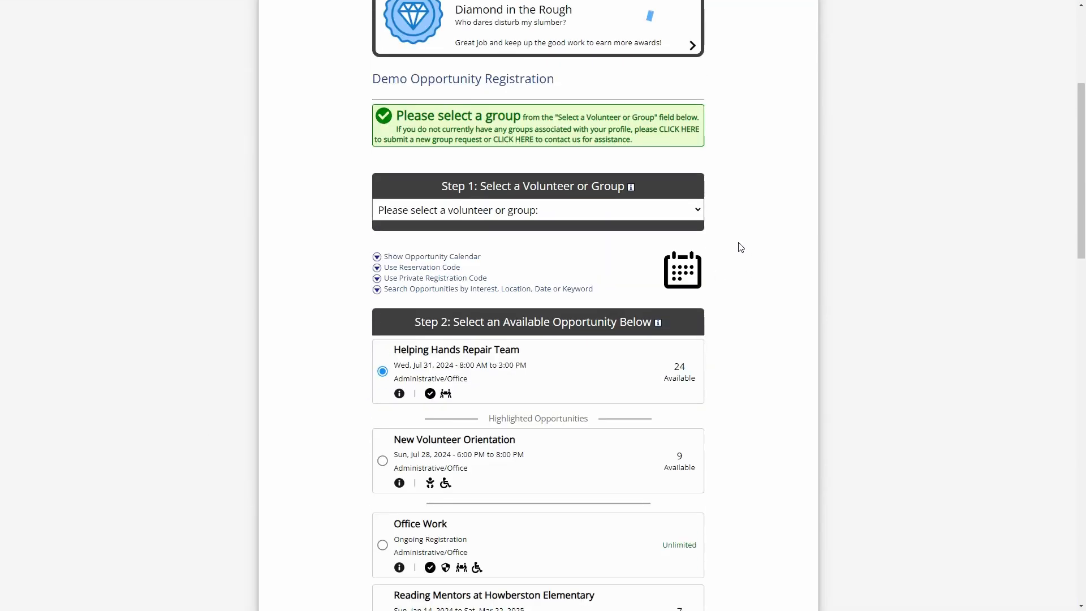
Select the Tau Beta Pi - Colorado Springs Chapter group and sign it up for the Helping Hands Repair Team event.
{"action": "left_click", "coordinate": [481, 211]}
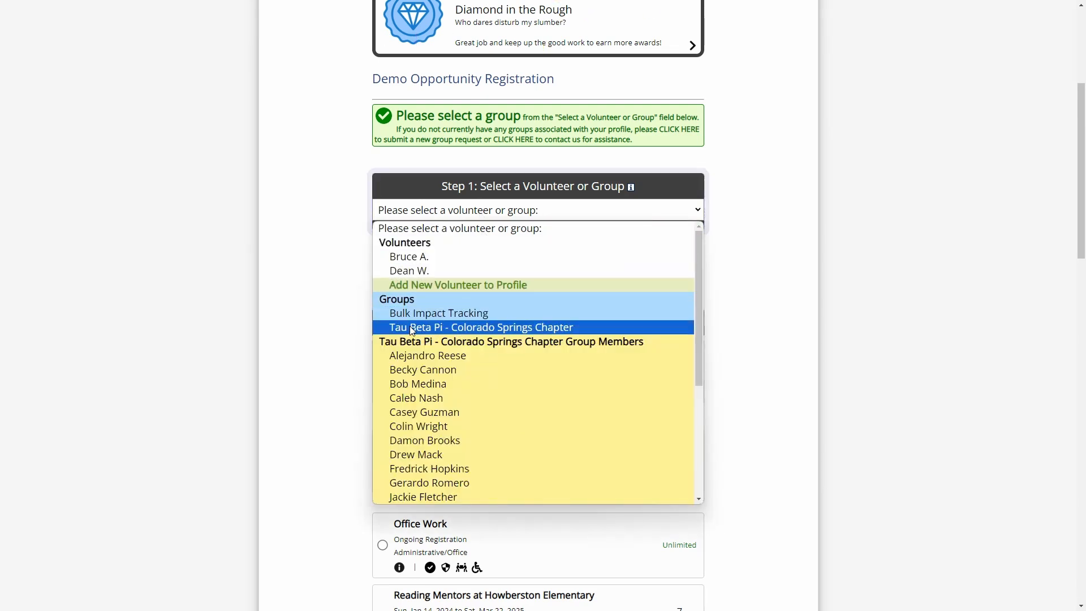
{"action": "left_click", "coordinate": [455, 330]}
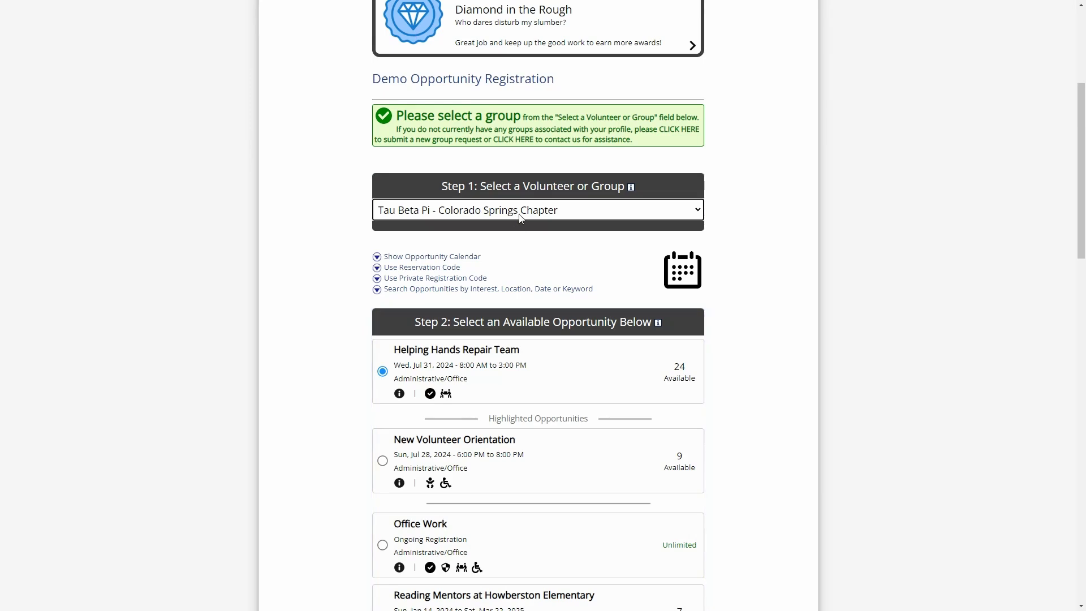
{"action": "left_click", "coordinate": [547, 368]}
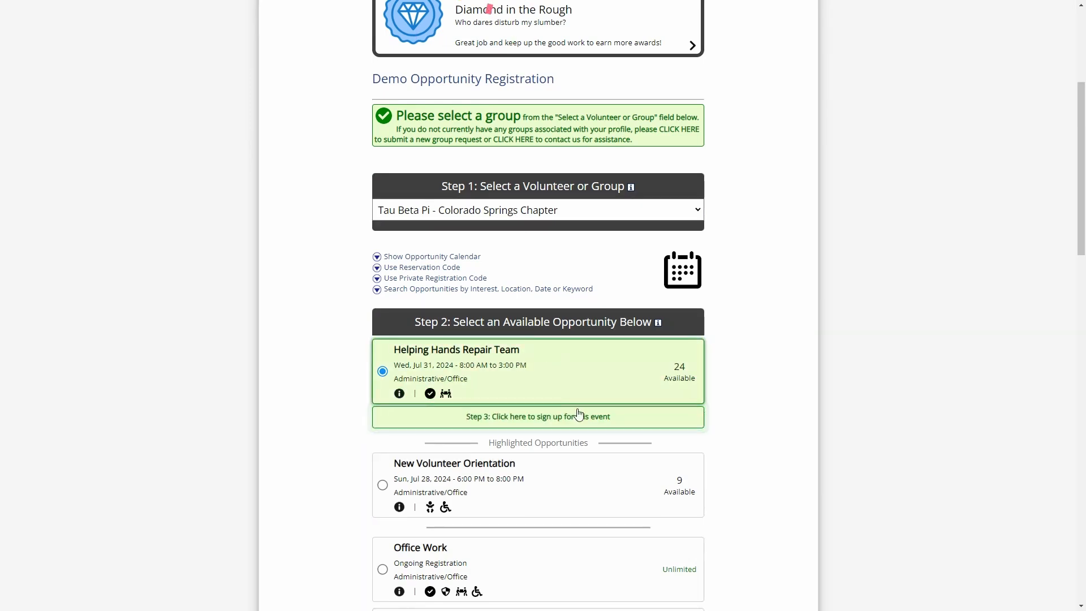
{"action": "left_click", "coordinate": [555, 417]}
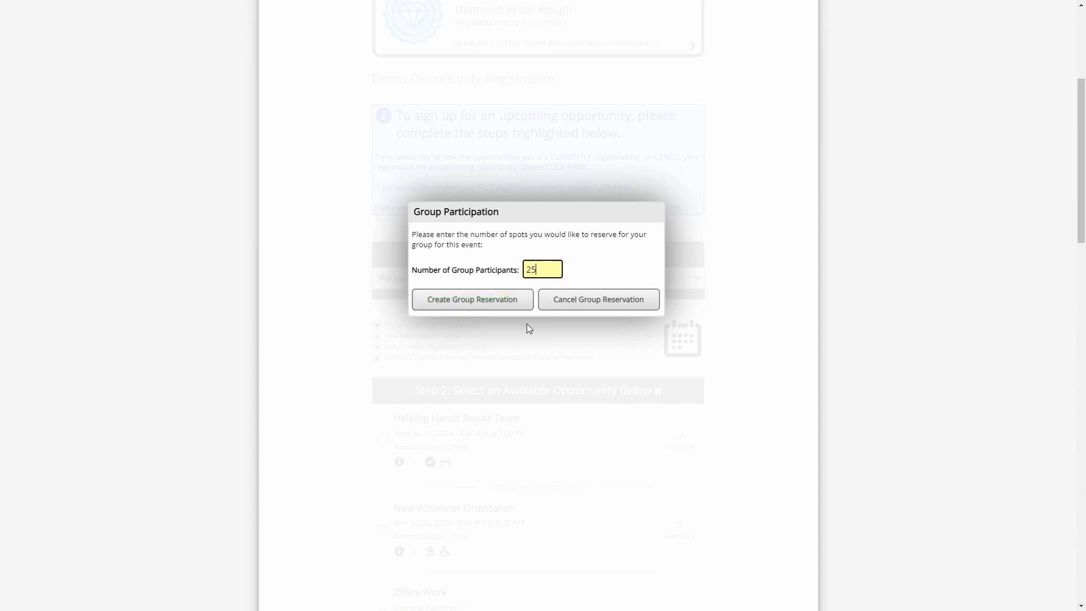
Set the number of group participants to 24 and create the group reservation.
{"action": "double_click", "coordinate": [546, 268]}
{"action": "left_click", "coordinate": [546, 268]}
{"action": "double_click", "coordinate": [536, 269]}
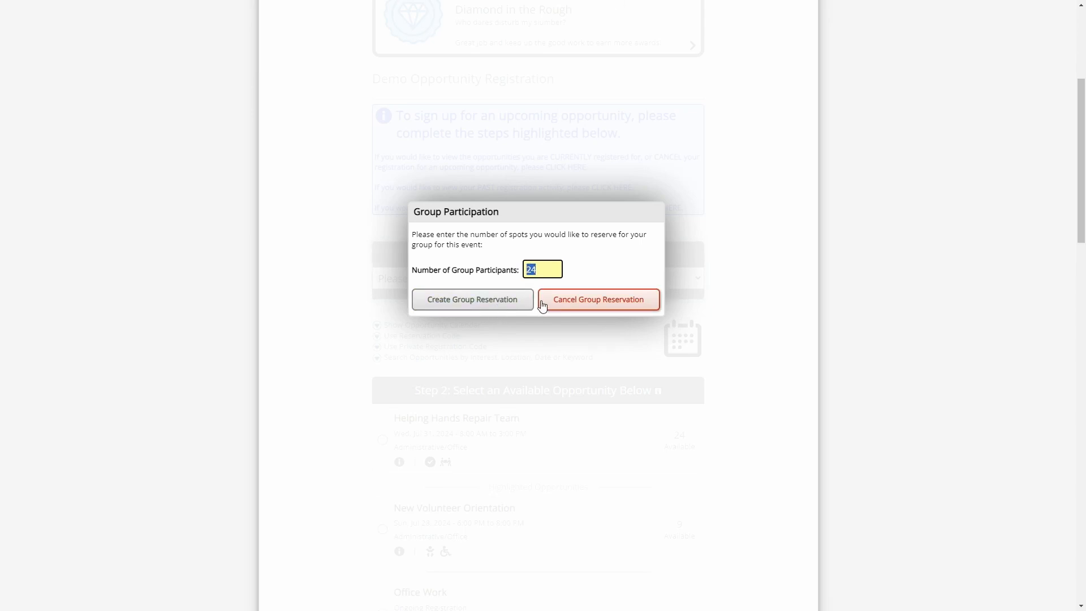
{"action": "left_click", "coordinate": [497, 300]}
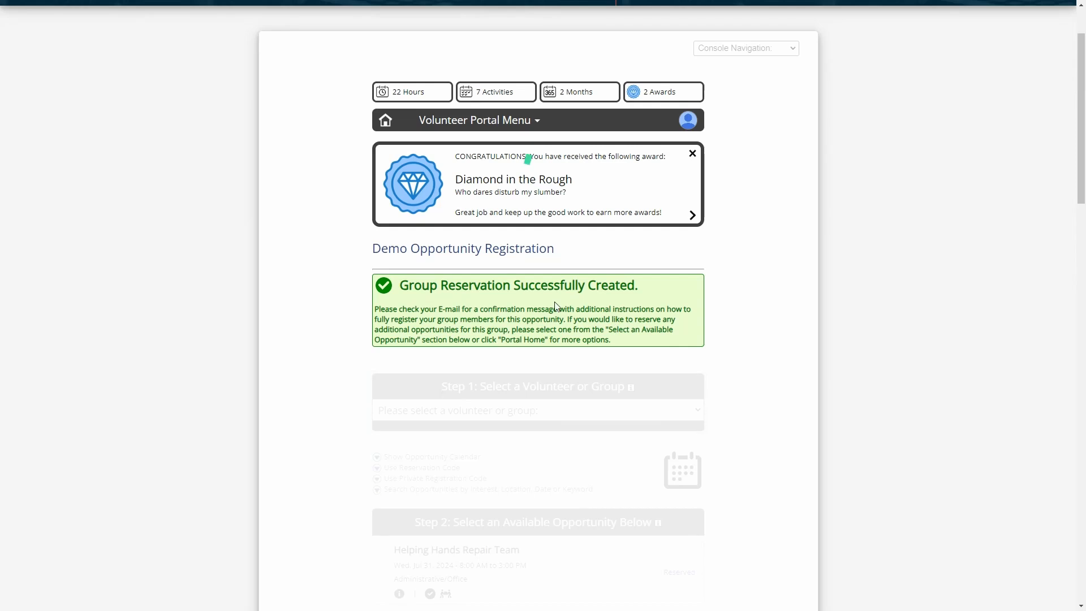
Highlight the confirmation e-mail and group member registration instructions in the reservation notice.
{"action": "left_click_drag", "start_coordinate": [451, 284], "coordinate": [606, 319]}
{"action": "left_click", "coordinate": [607, 317]}
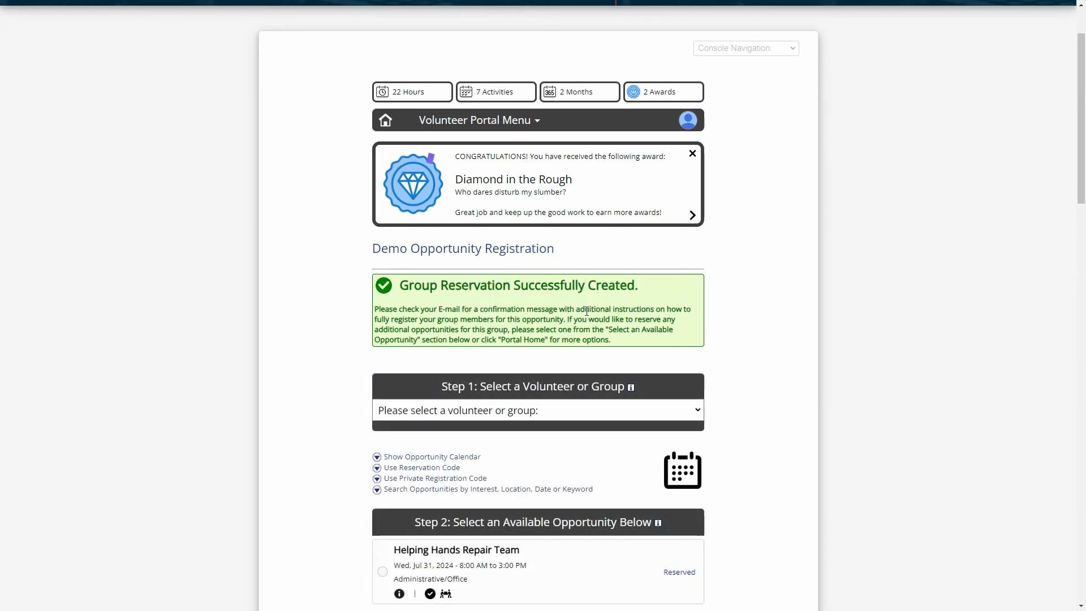
{"action": "left_click_drag", "start_coordinate": [420, 310], "coordinate": [599, 314]}
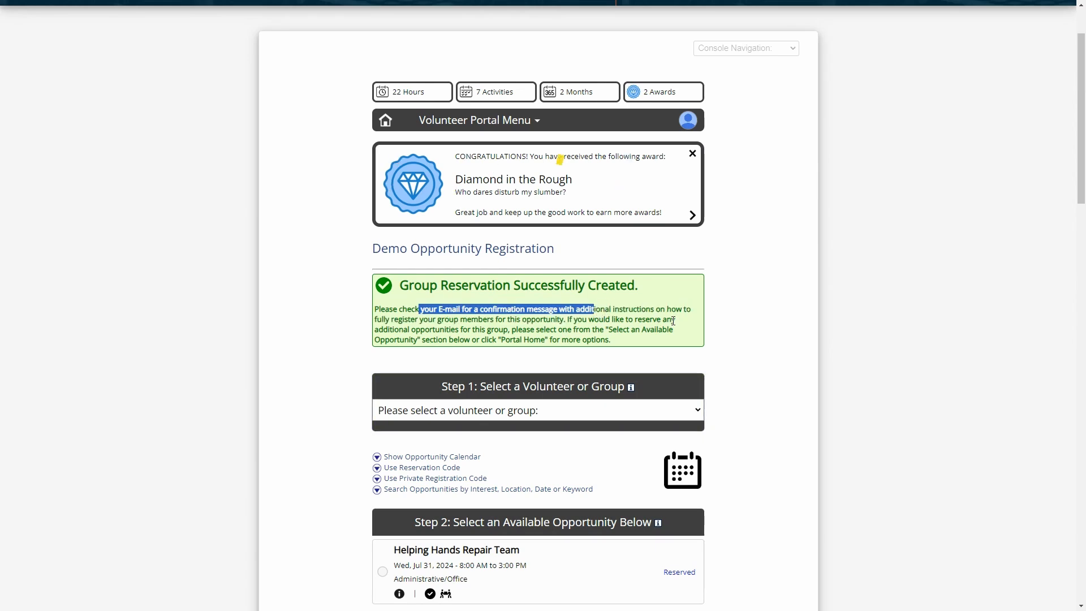
{"action": "left_click_drag", "start_coordinate": [385, 319], "coordinate": [480, 321]}
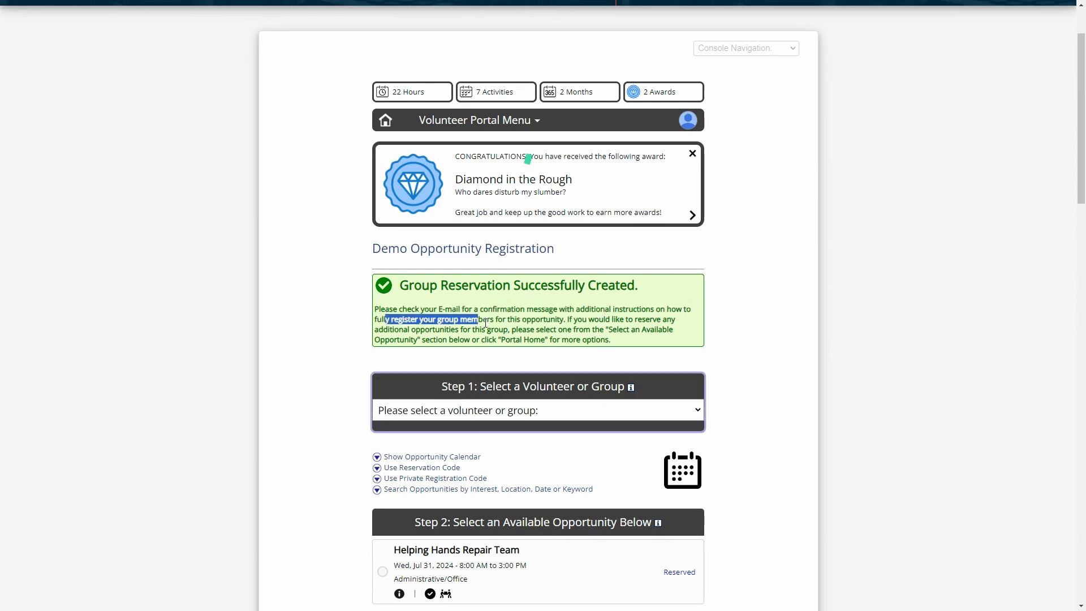
{"action": "left_click", "coordinate": [518, 320]}
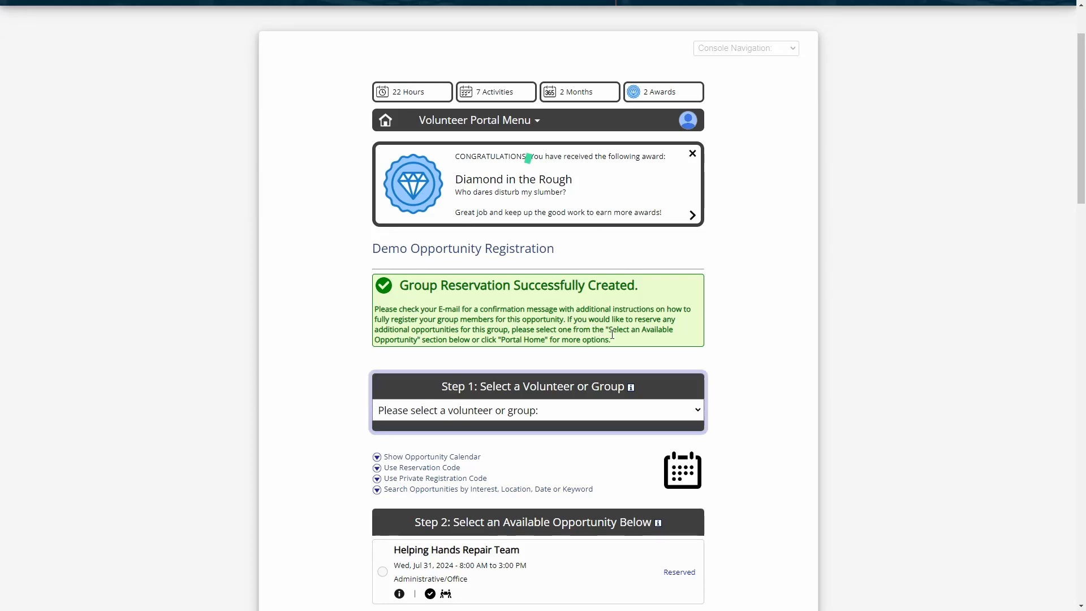
Switch the account to the Administrator access level and open Reservation Management.
{"action": "left_click", "coordinate": [688, 120]}
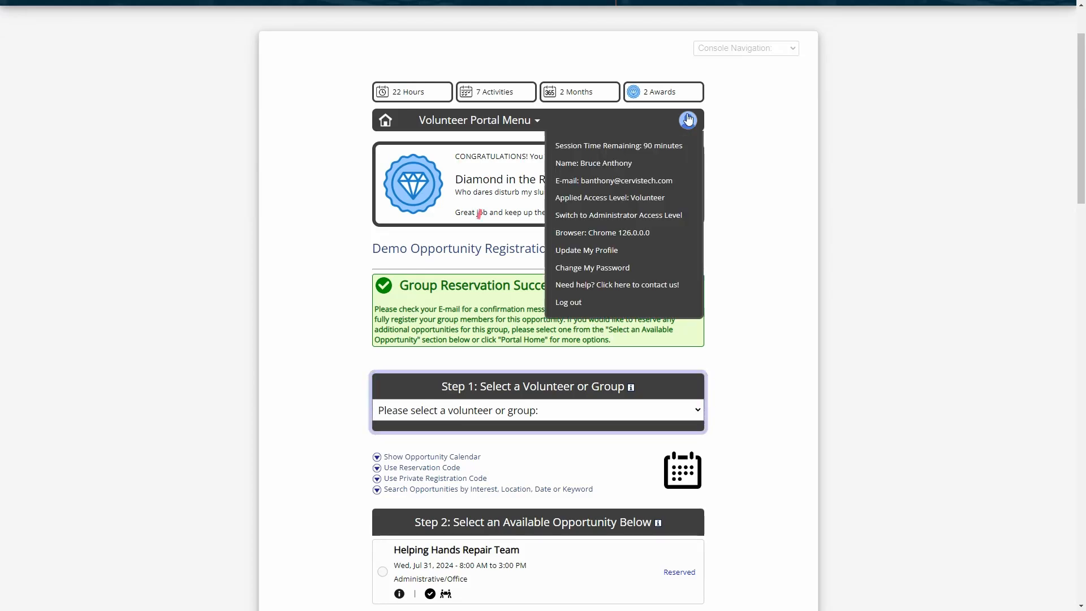
{"action": "left_click", "coordinate": [657, 216]}
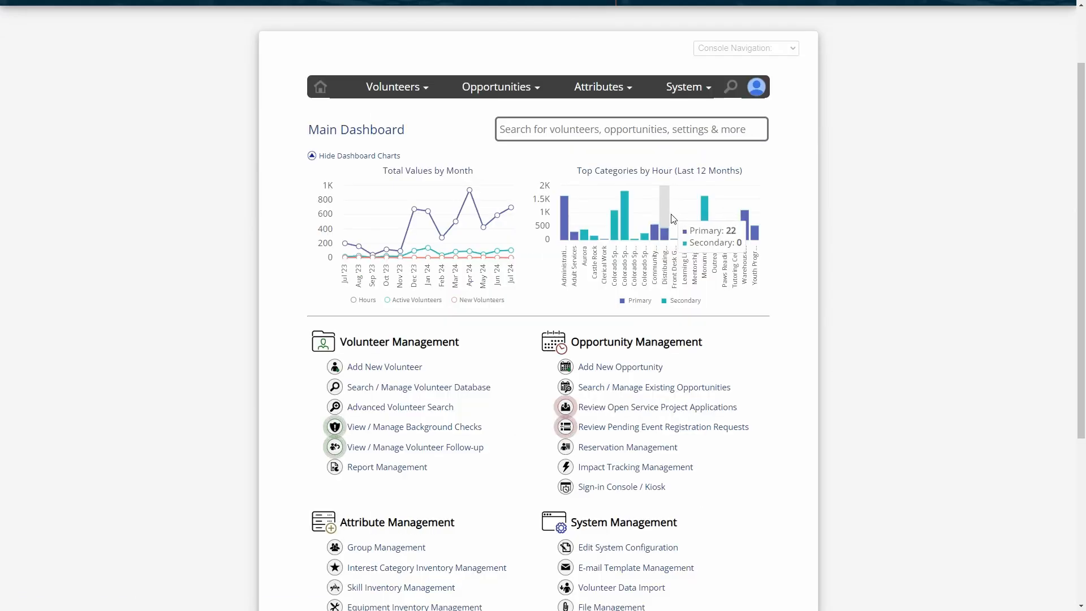
{"action": "scroll", "coordinate": [488, 324], "scroll_direction": "down", "scroll_amount": 2}
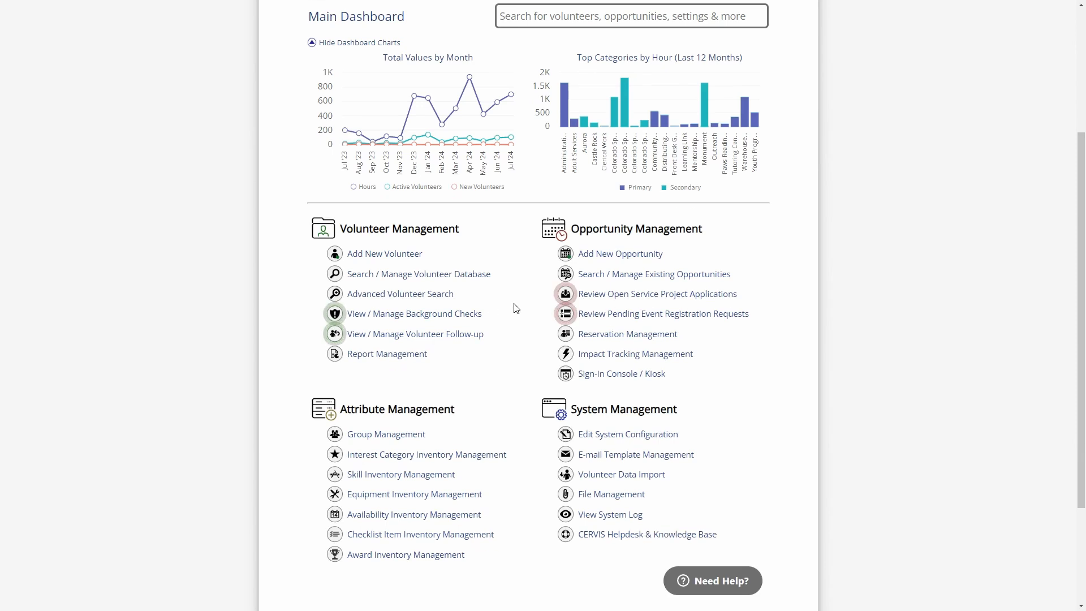
{"action": "left_click", "coordinate": [621, 334]}
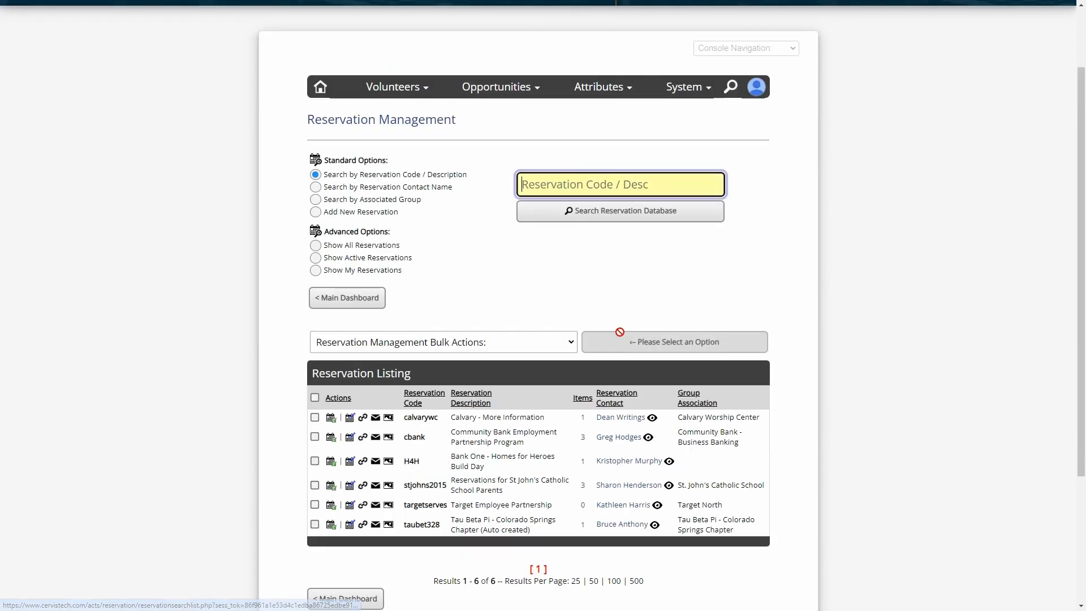
Open the auto-created Tau Beta Pi - Colorado Springs Chapter reservation and go to its assigned Helping Hands Repair Team opportunity.
{"action": "scroll", "coordinate": [620, 332], "scroll_direction": "down", "scroll_amount": 3}
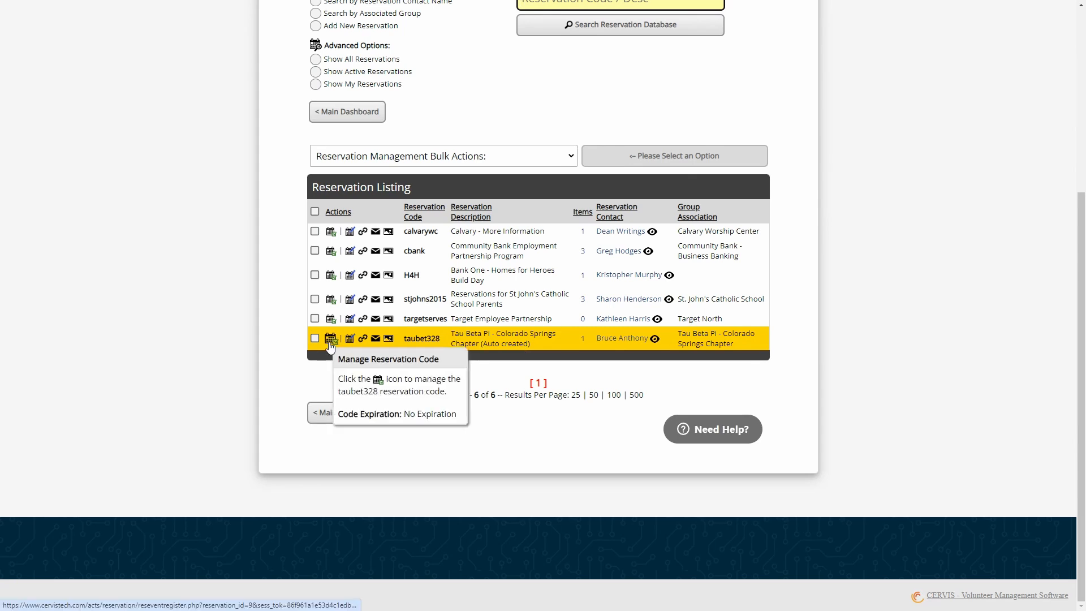
{"action": "left_click", "coordinate": [331, 339]}
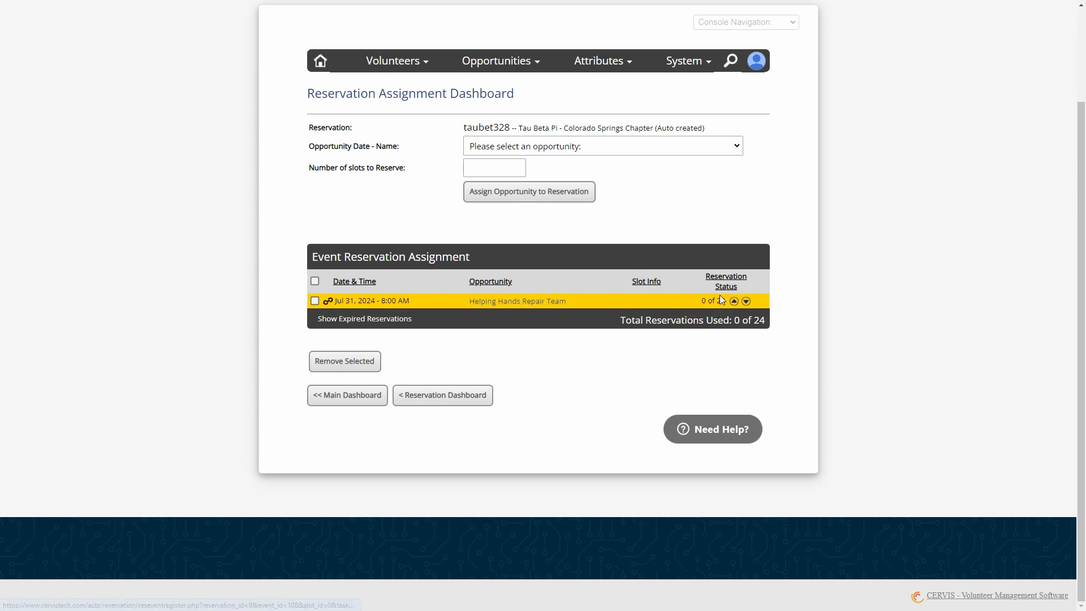
{"action": "left_click", "coordinate": [525, 307]}
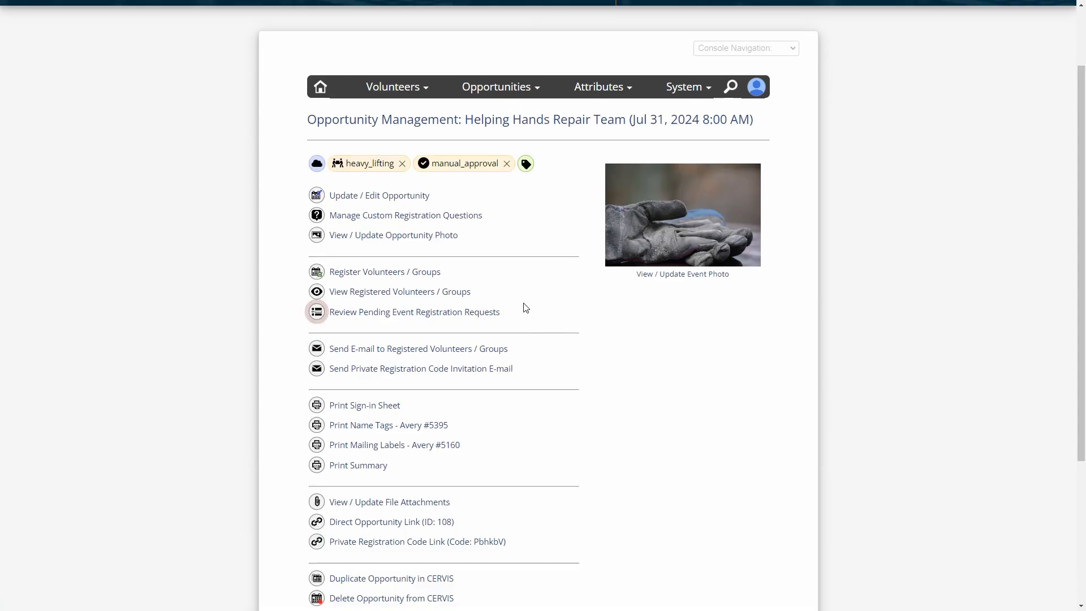
Review the reservation status and the registered volunteers and groups for the Helping Hands Repair Team opportunity.
{"action": "left_click", "coordinate": [398, 292]}
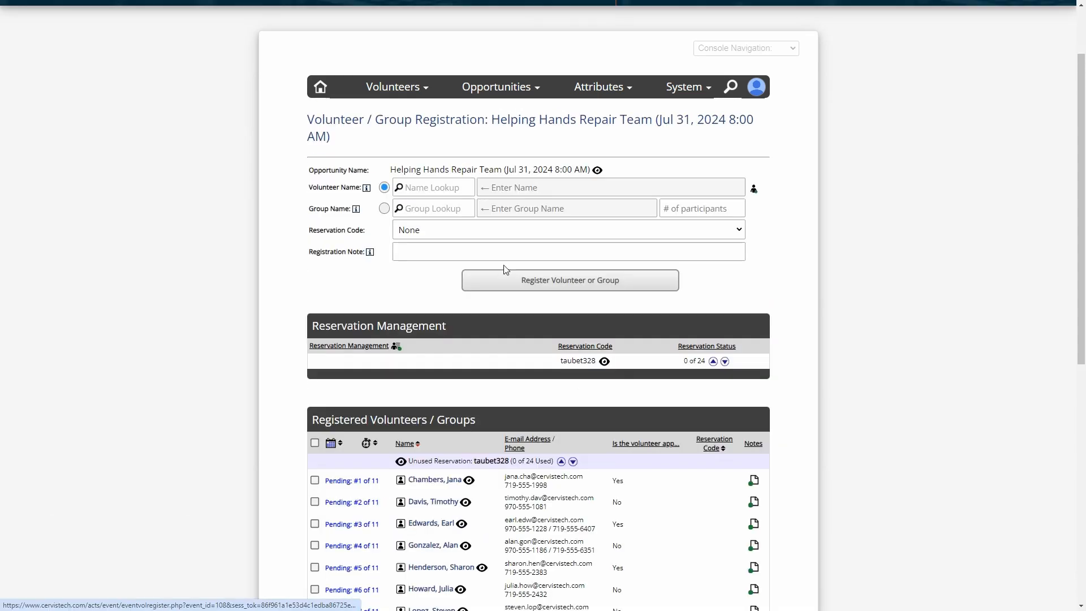
{"action": "scroll", "coordinate": [504, 272], "scroll_direction": "down", "scroll_amount": 3}
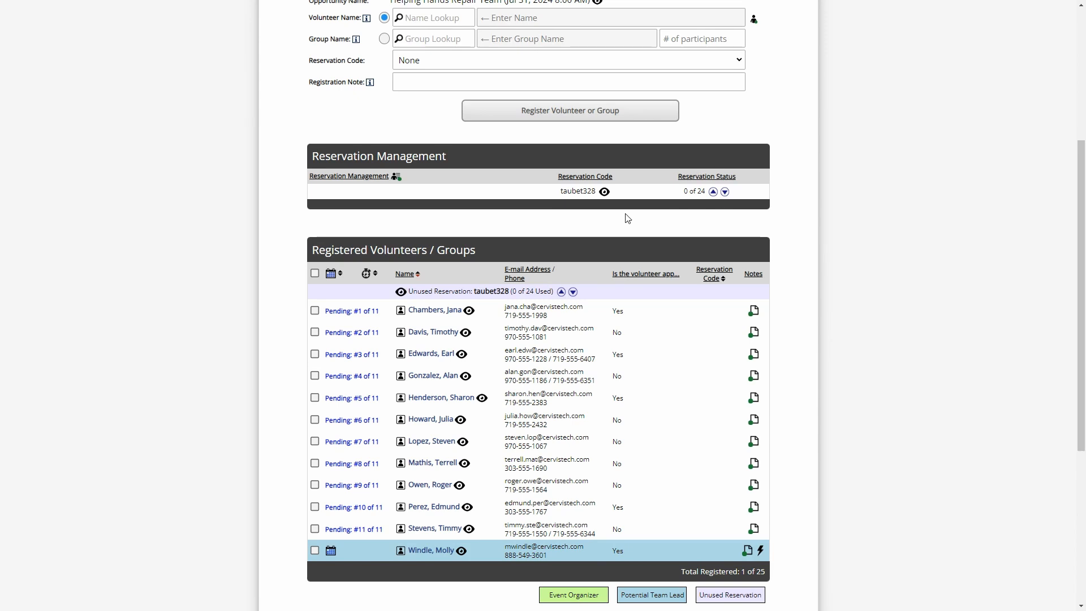
{"action": "scroll", "coordinate": [627, 218], "scroll_direction": "down", "scroll_amount": 5}
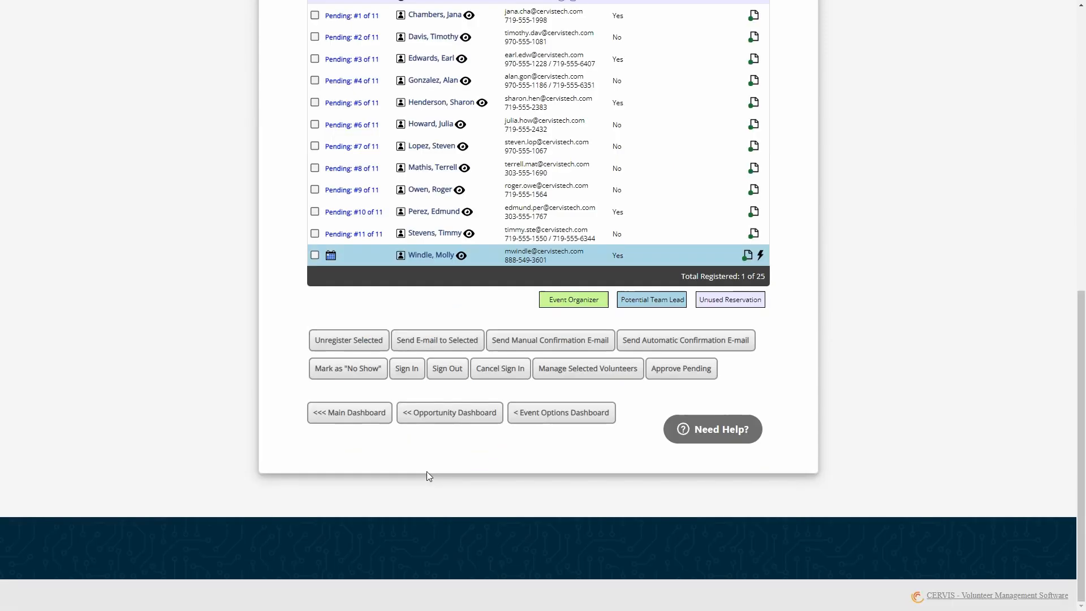
Return to the Main Dashboard and open Group Management.
{"action": "left_click", "coordinate": [356, 414]}
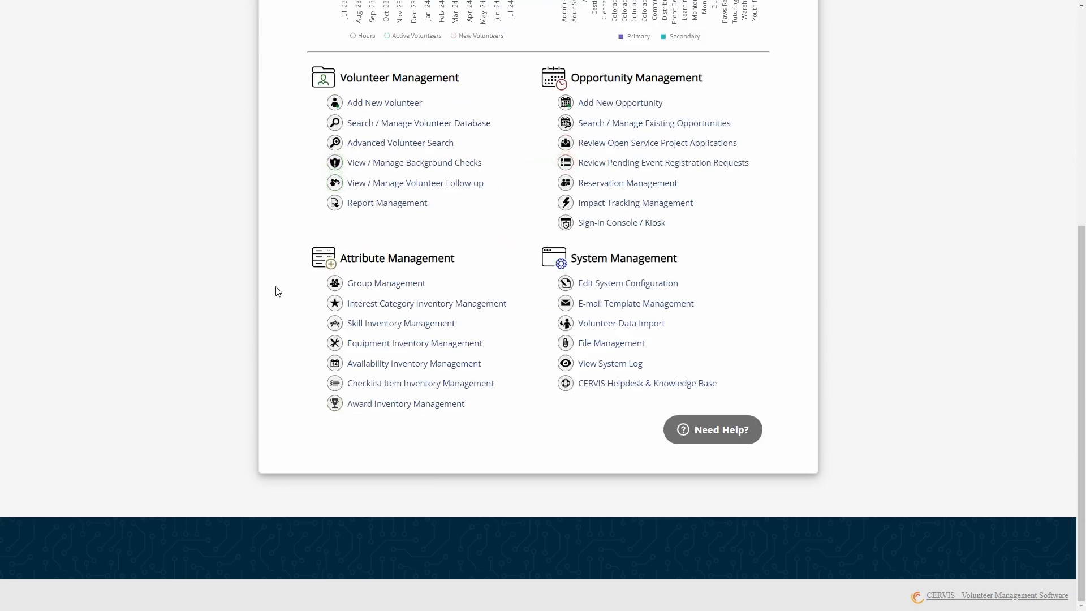
{"action": "scroll", "coordinate": [294, 246], "scroll_direction": "up", "scroll_amount": 4}
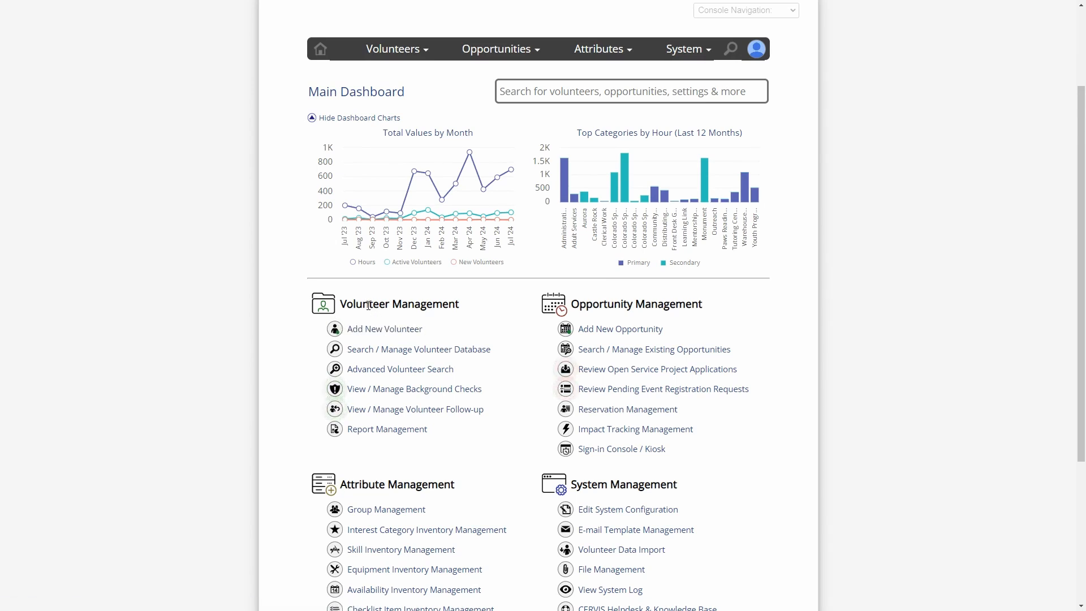
{"action": "scroll", "coordinate": [442, 402], "scroll_direction": "down", "scroll_amount": 2}
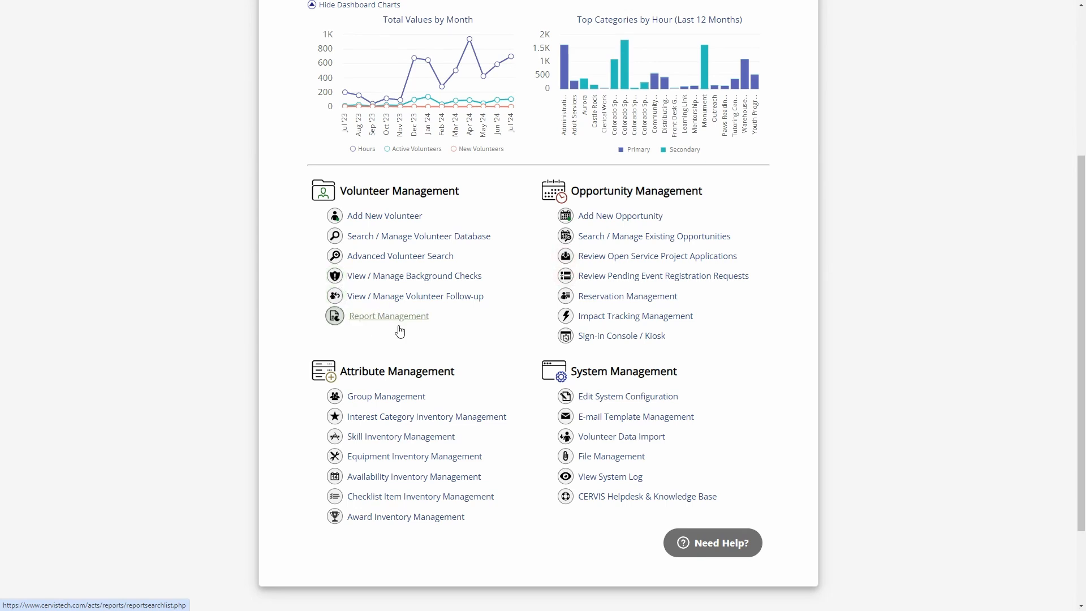
{"action": "left_click", "coordinate": [389, 398]}
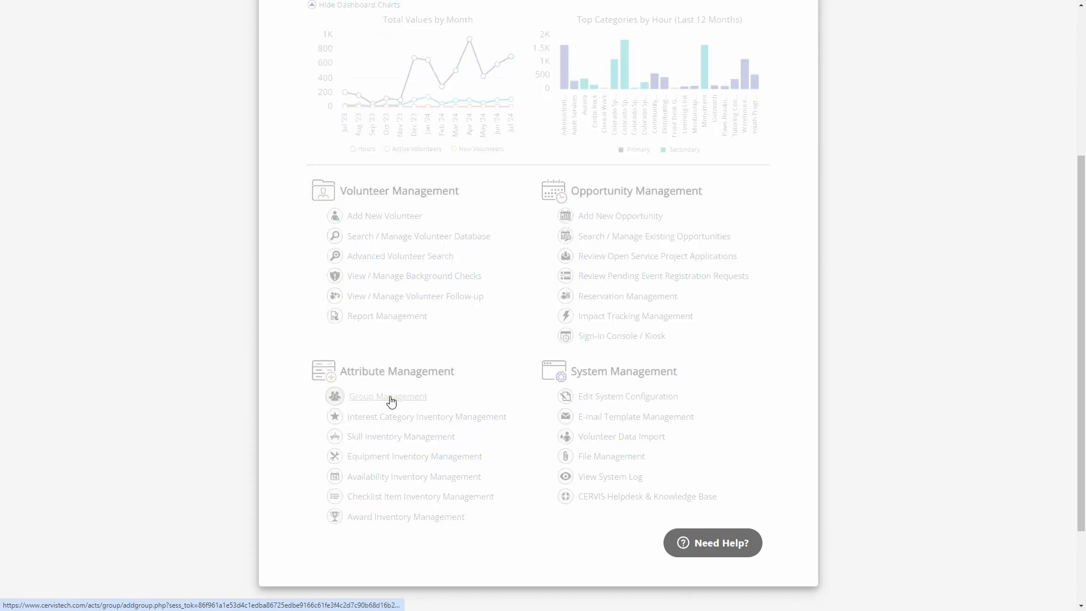